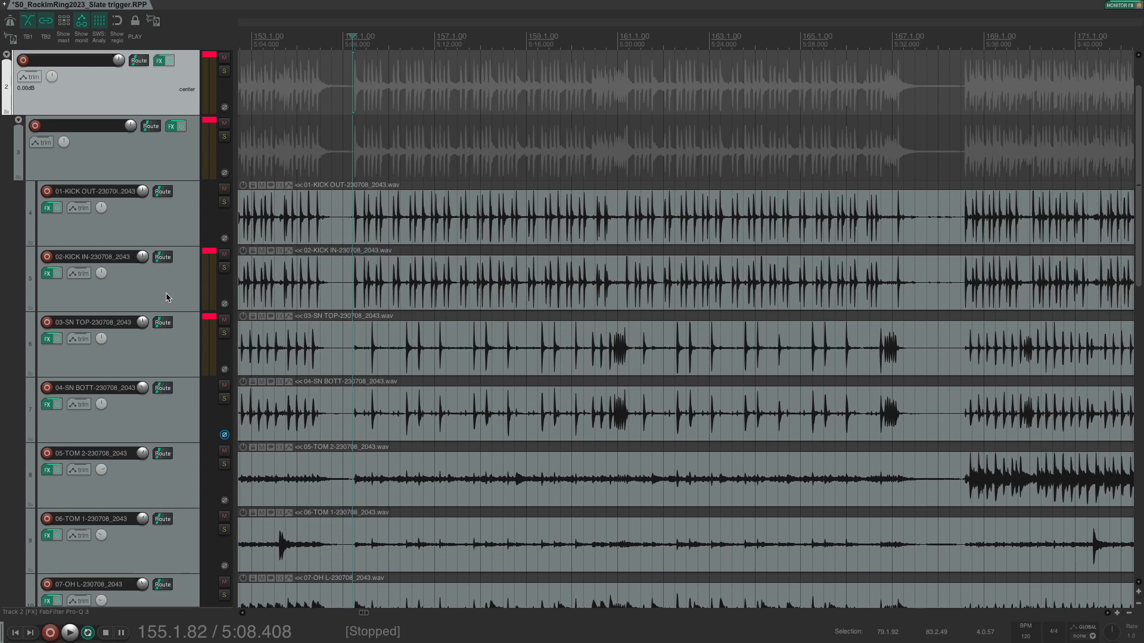
Add the Trigger 2 (Steven Slate) plugin to the 02-KICK IN track's effects chain.
click(48, 273)
double_click(354, 194)
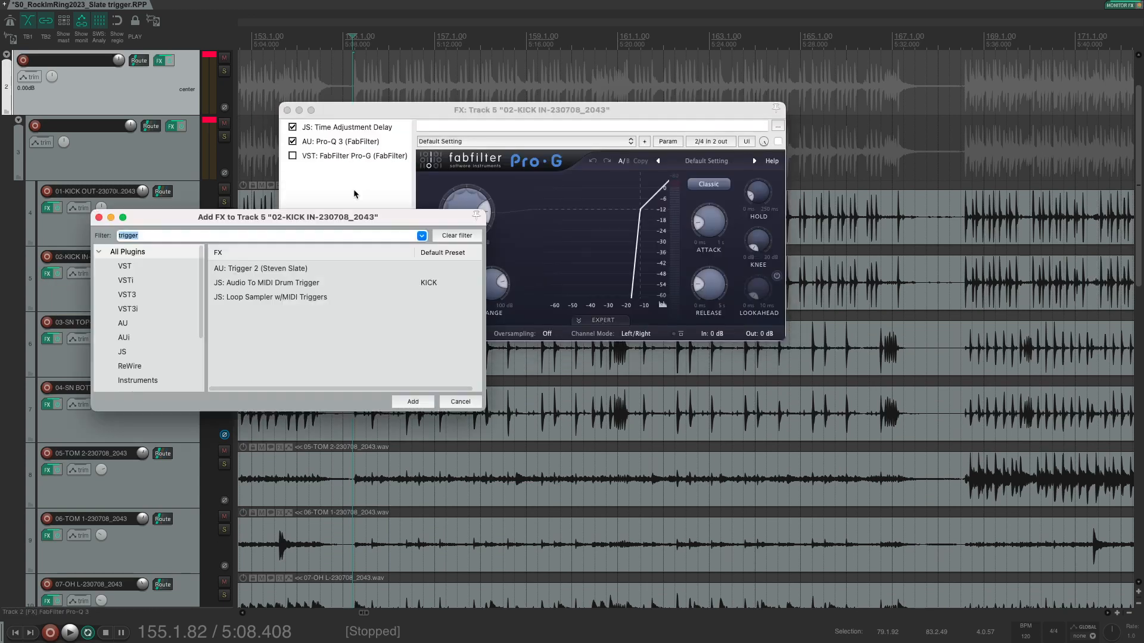
click(272, 269)
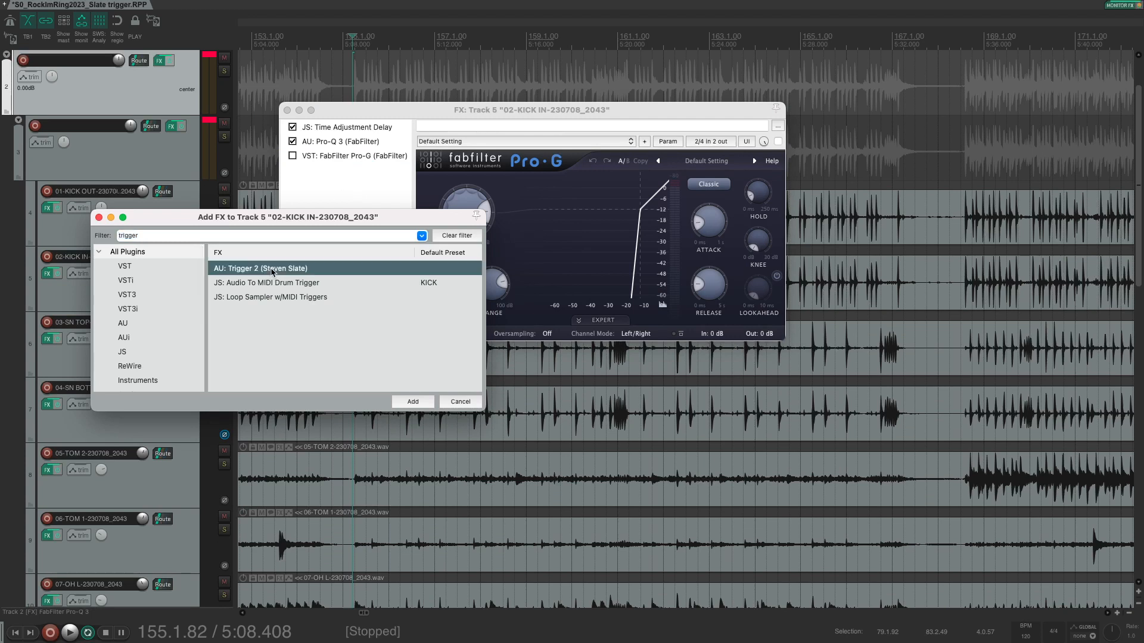
double_click(272, 268)
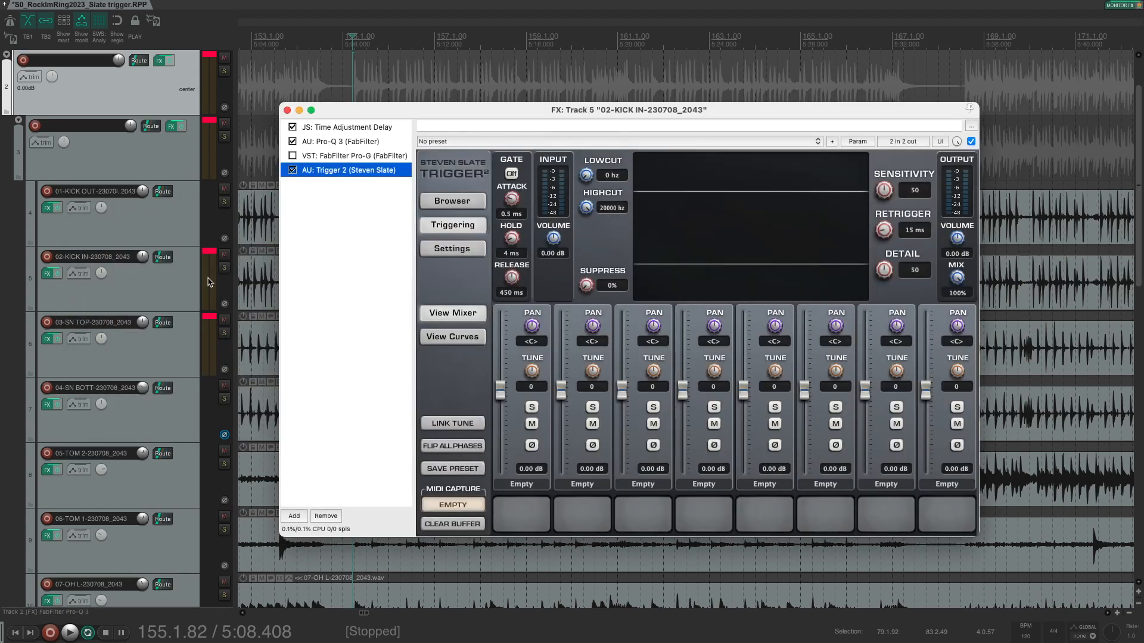
Solo the 02-KICK IN track and play it with Trigger 2 bypassed.
click(224, 268)
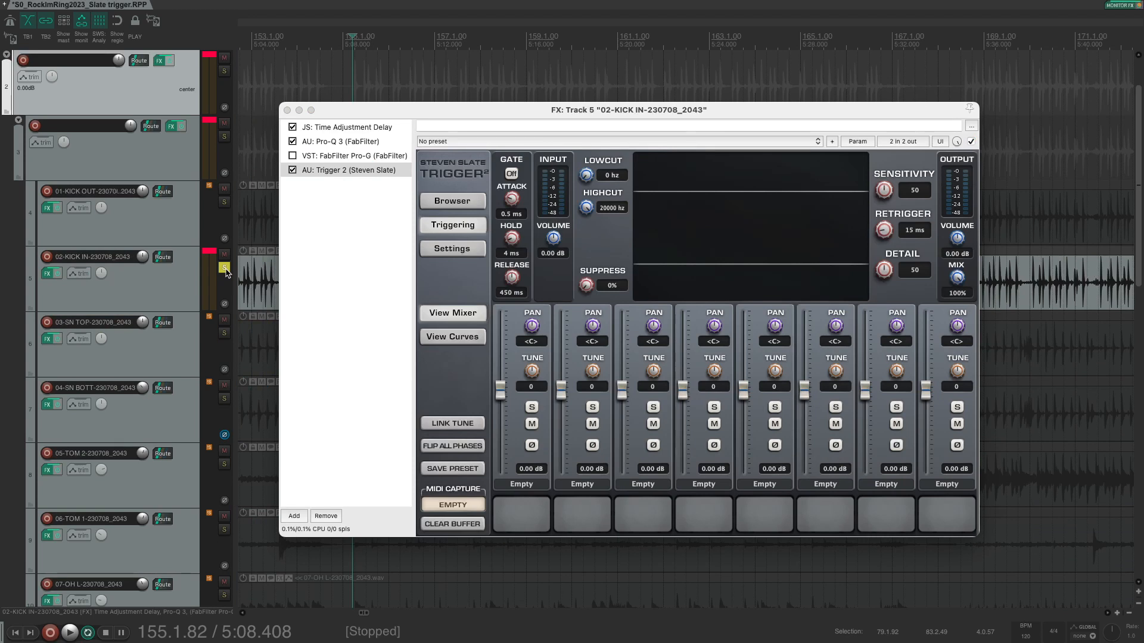
click(292, 170)
key(space)
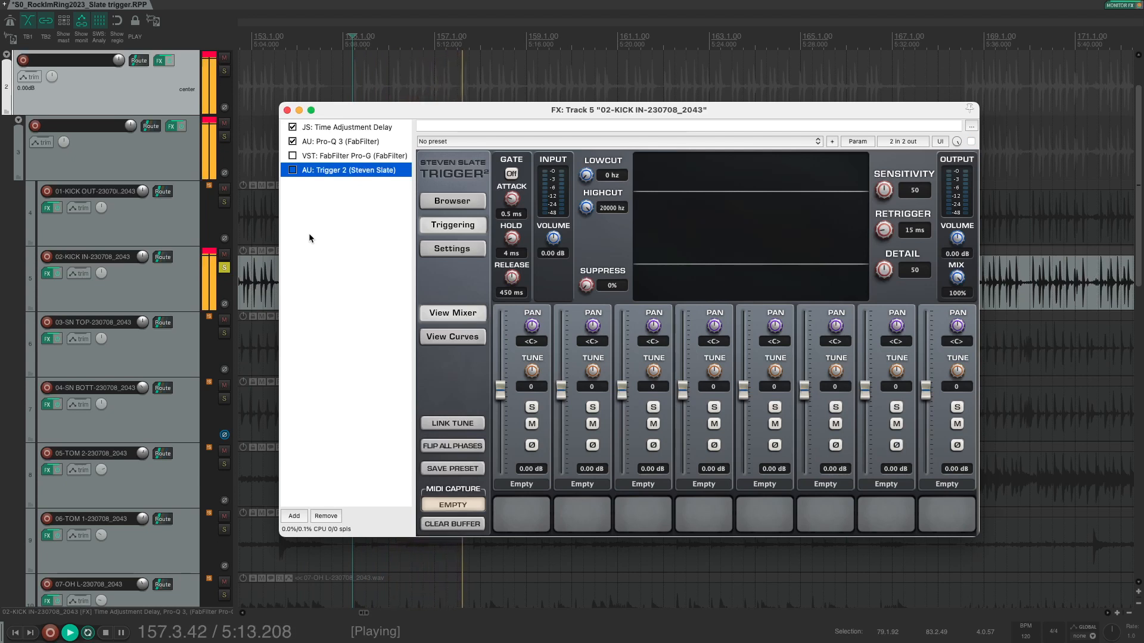
key(space)
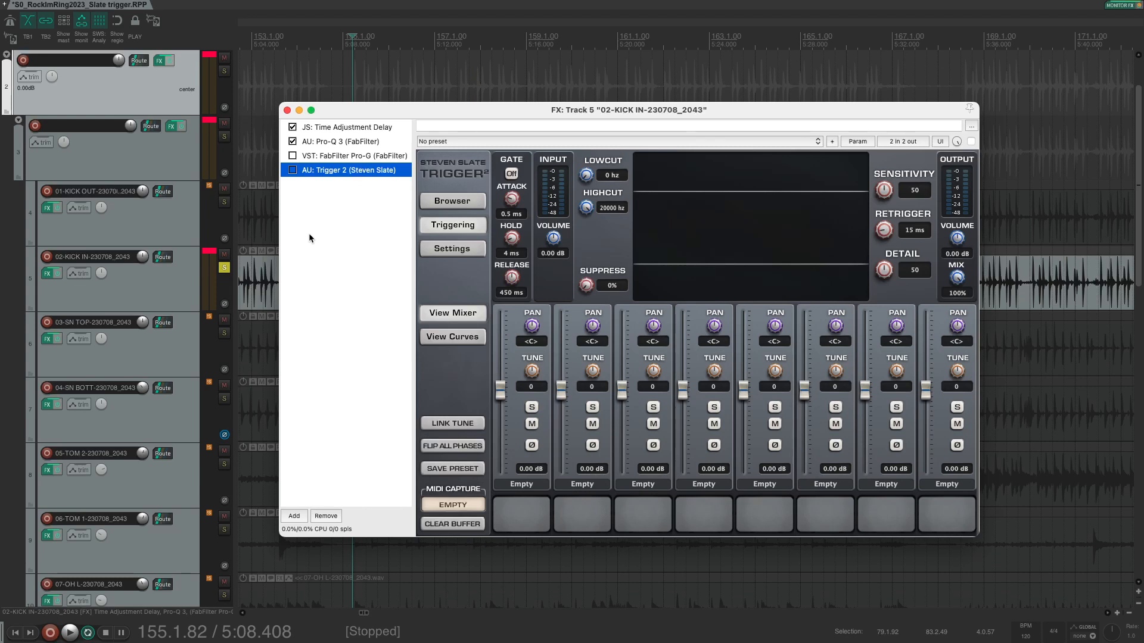
Re-enable Trigger 2 on the 02-KICK IN track and set its mix to 0%.
click(292, 170)
drag(956, 276, 957, 483)
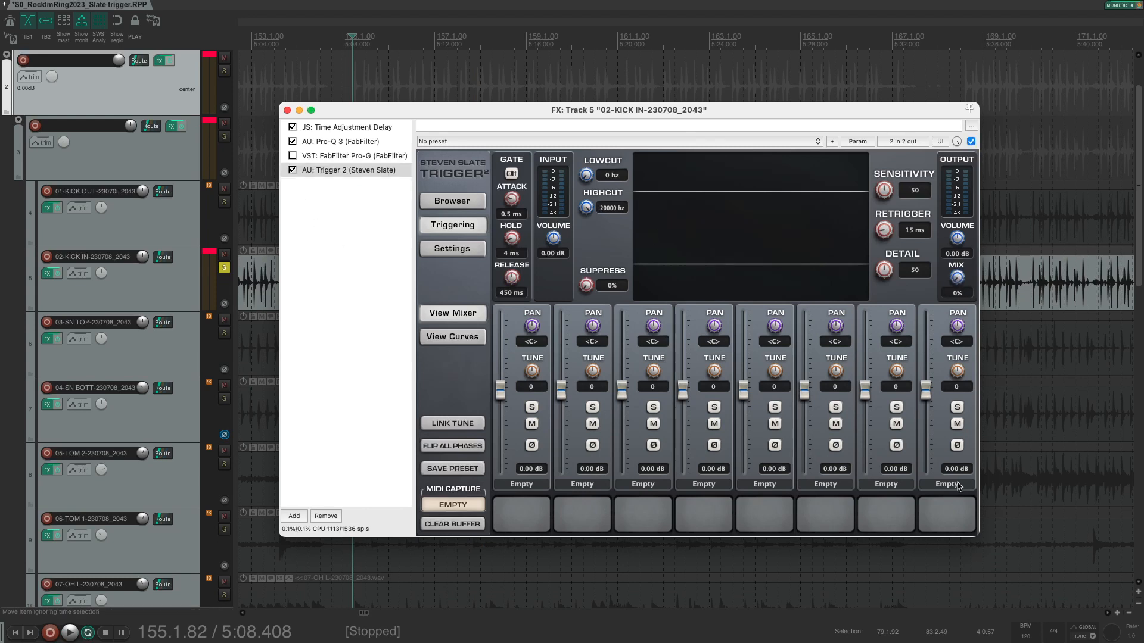
Turn on Trigger 2's gate and set attack to 0.0 ms and release to 111 ms while playing back the kick.
click(512, 175)
drag(512, 201, 526, 239)
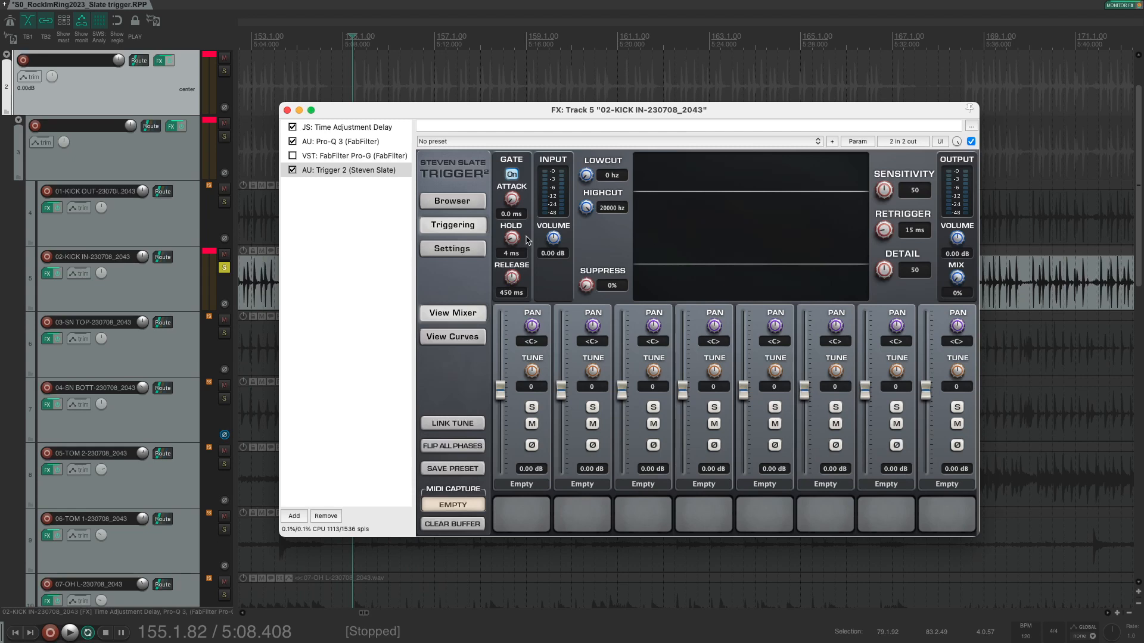
key(space)
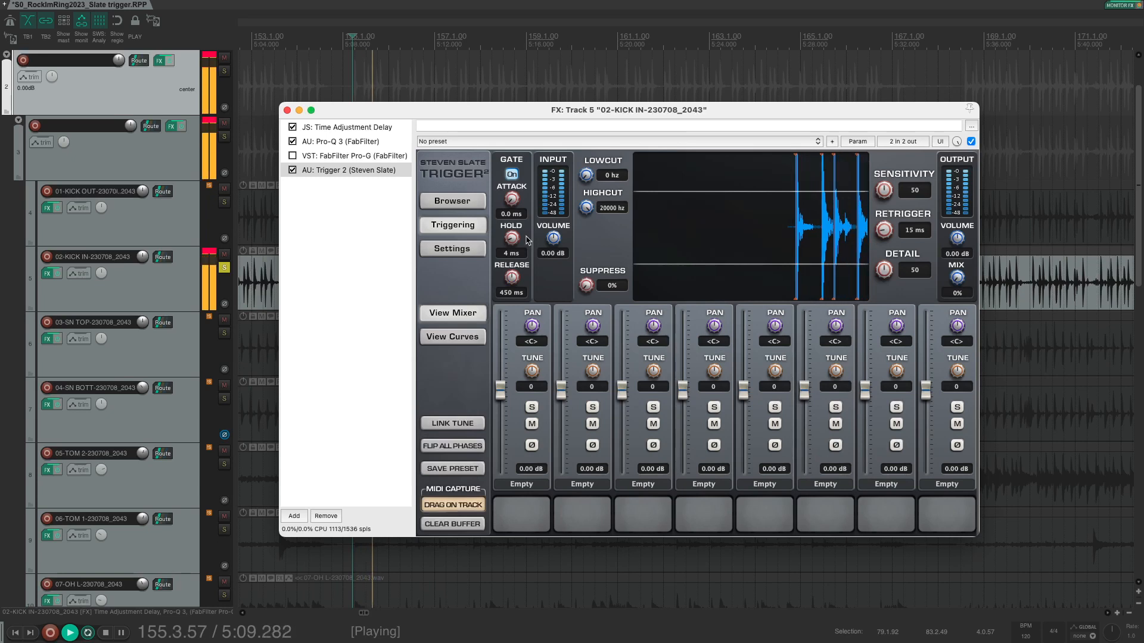
mouse_move(514, 277)
mouse_down()
mouse_move(517, 292)
mouse_move(518, 282)
mouse_up()
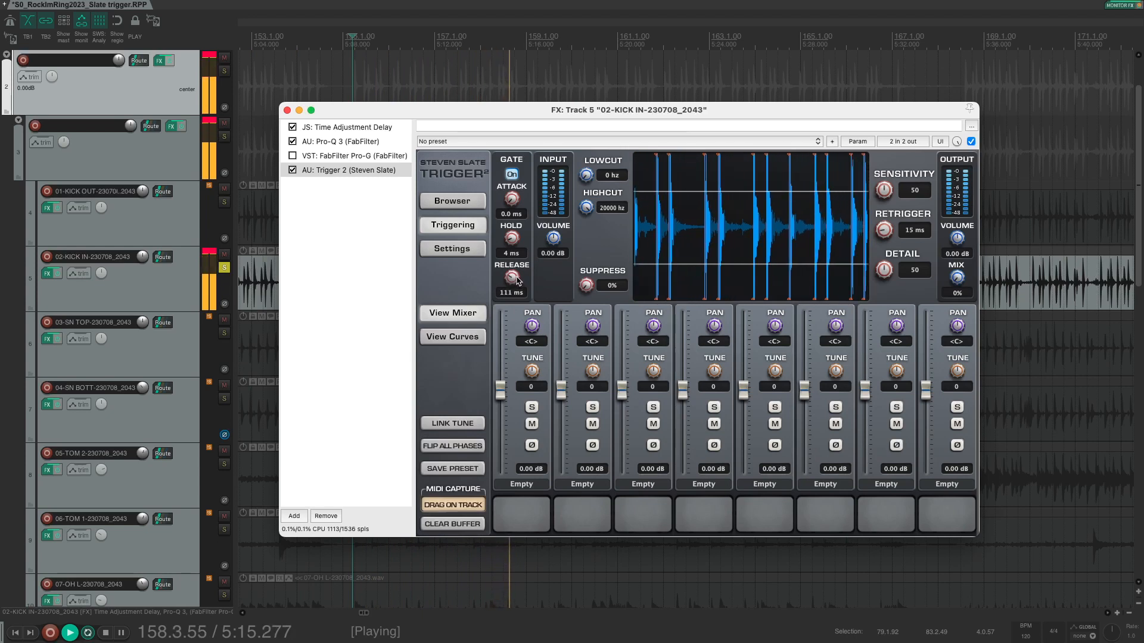
key(space)
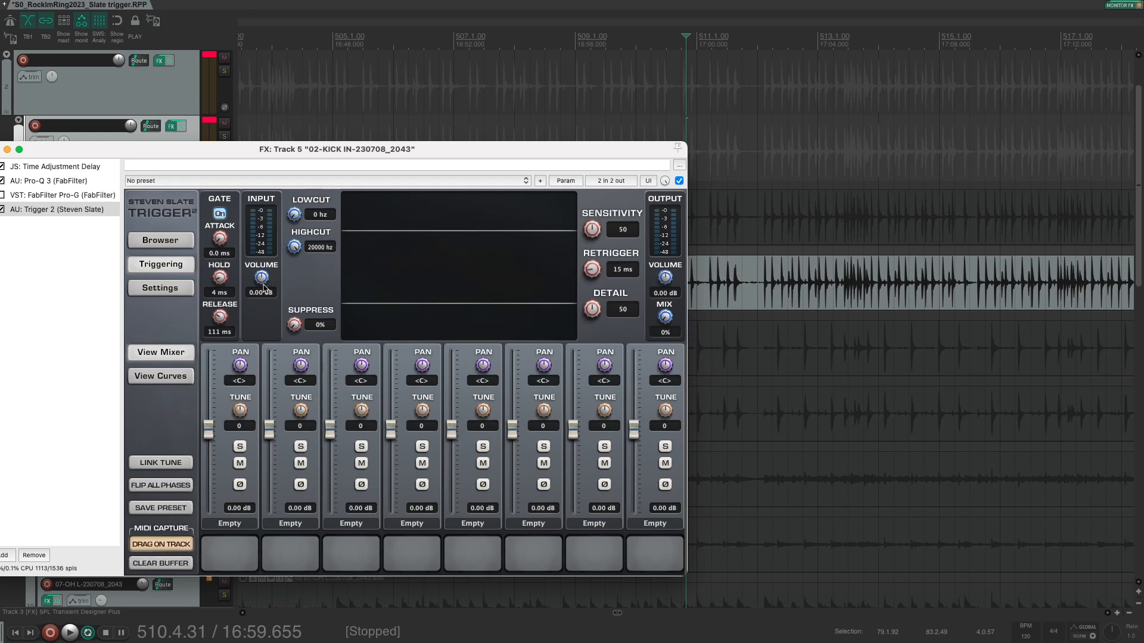
Set Trigger 2's input volume to -5.69 dB and Detail to 100, and audition the detection from about bar 512.
drag(261, 283, 261, 302)
drag(592, 312, 604, 138)
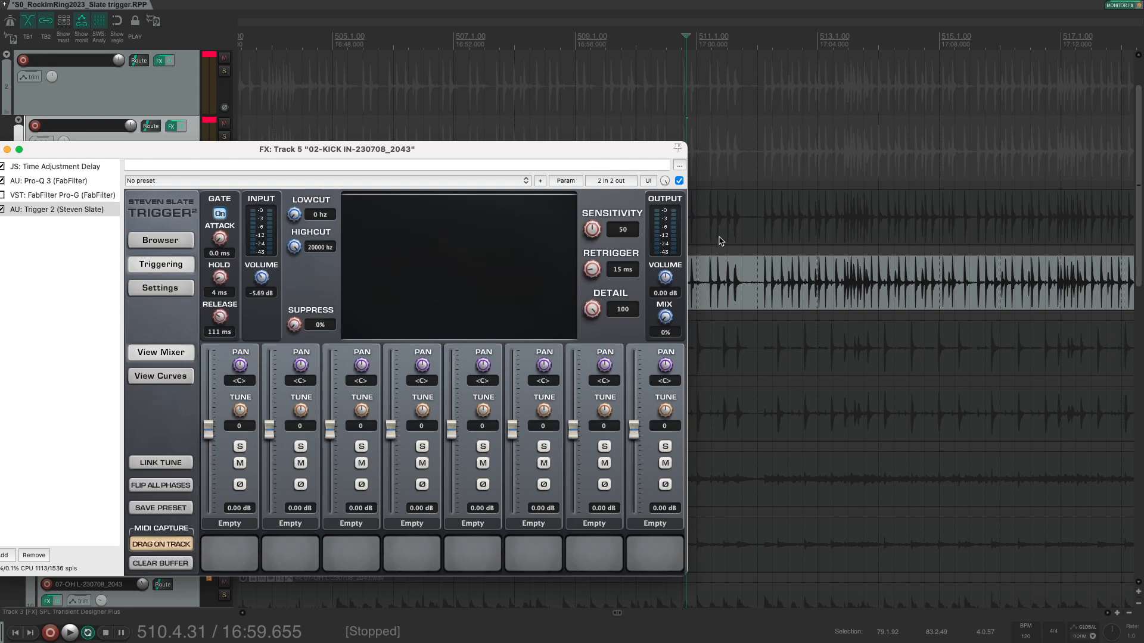
click(757, 38)
key(space)
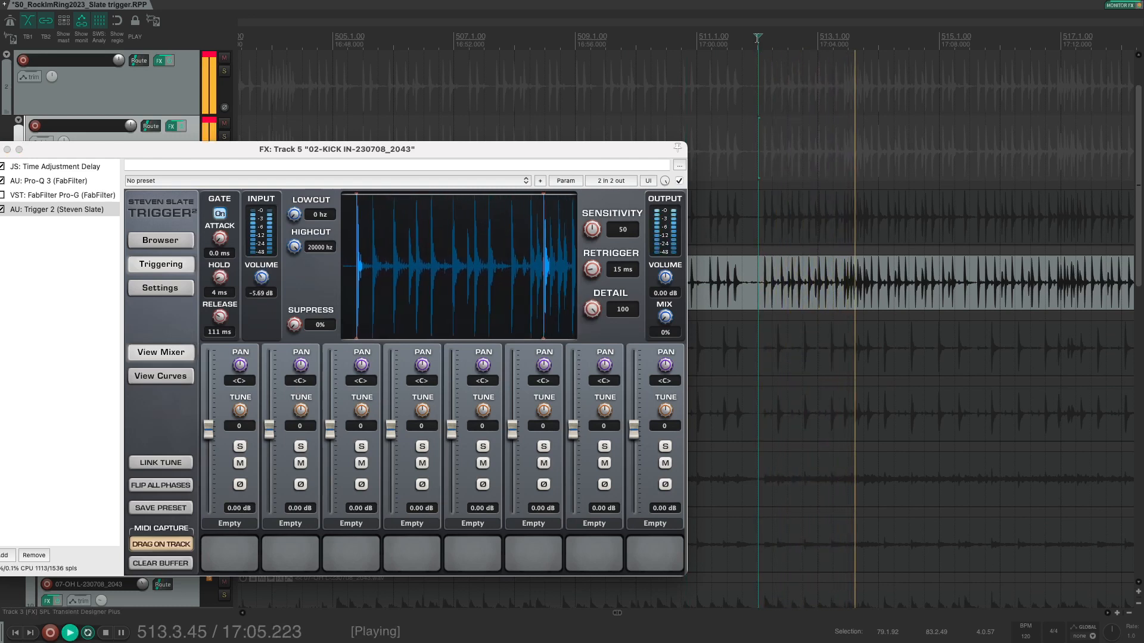
key(space)
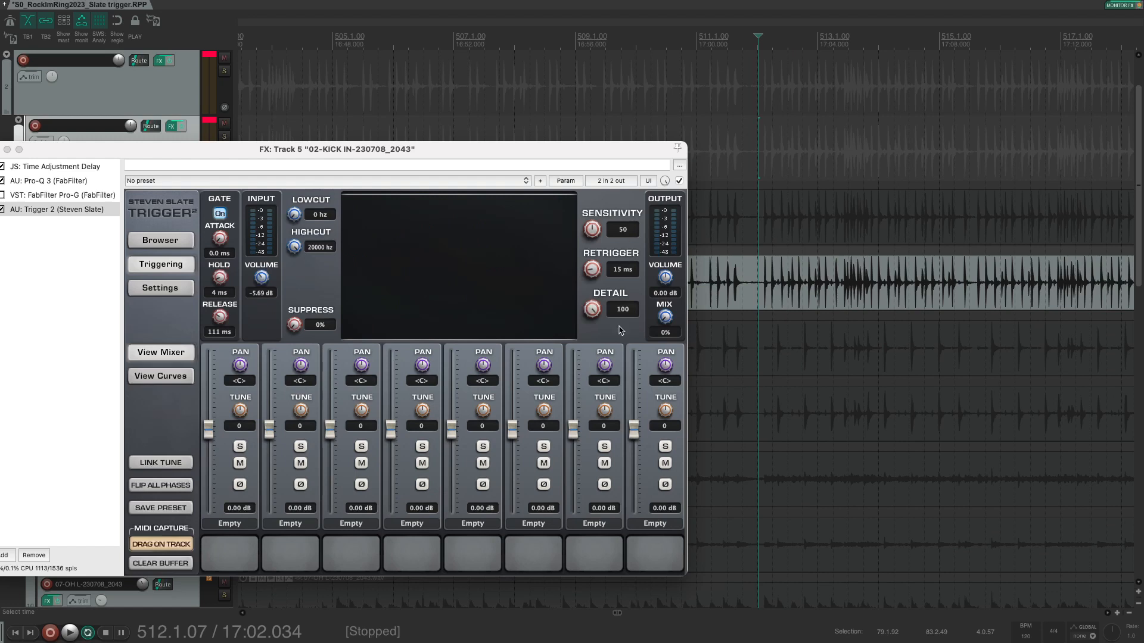
Set Trigger 2's Detail to 29 while auditioning the kick detection, and adjust the Retrigger time.
drag(592, 314, 600, 373)
key(space)
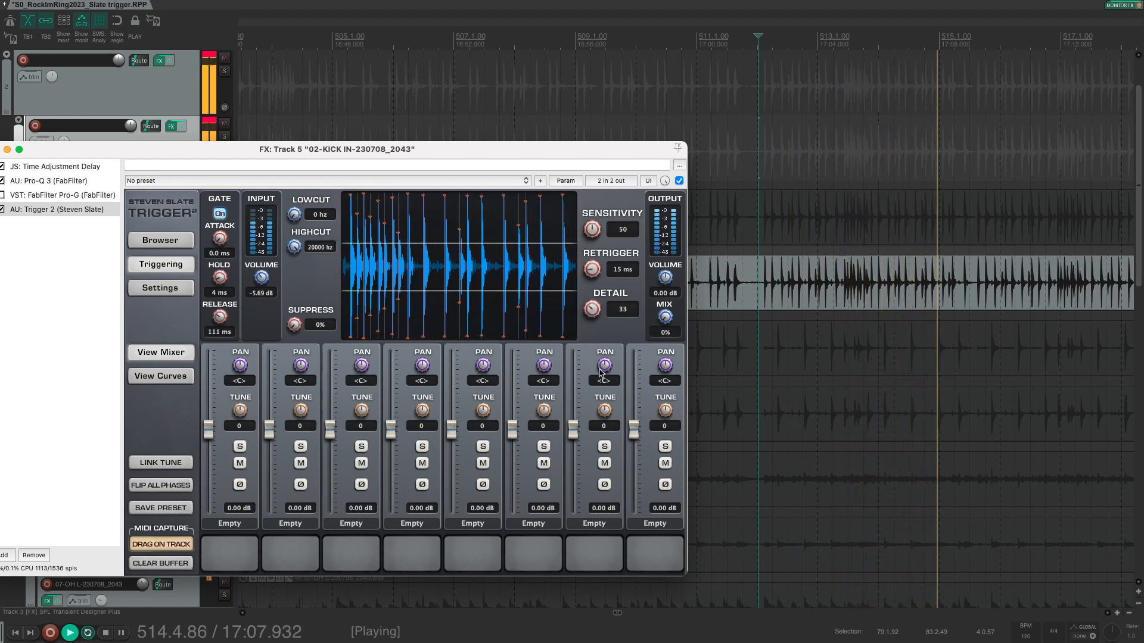
drag(594, 315, 592, 320)
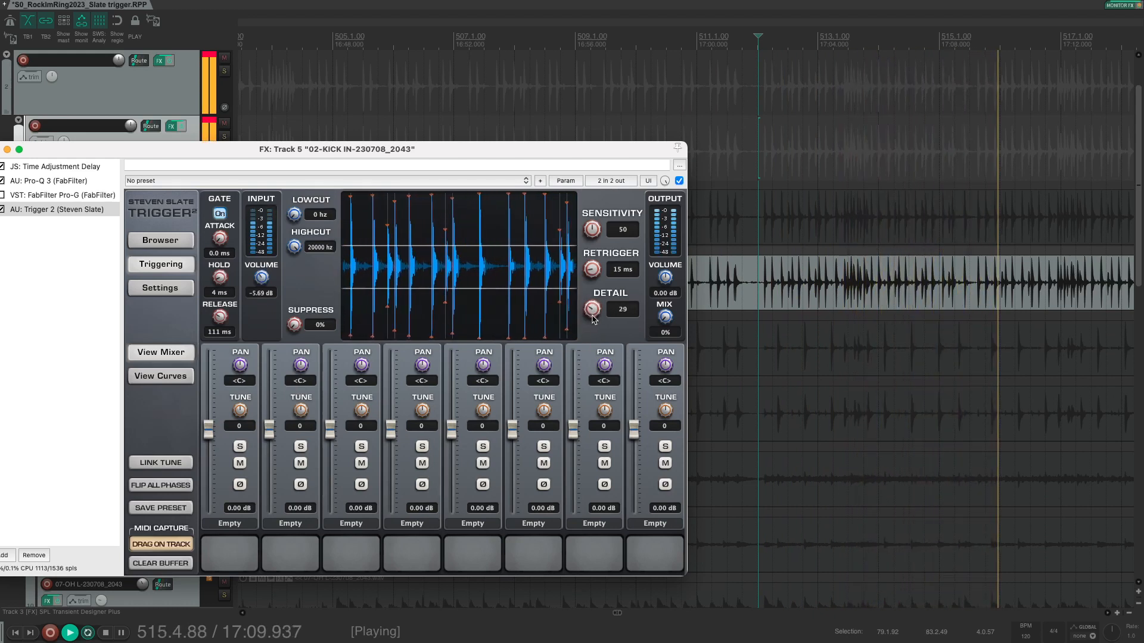
key(space)
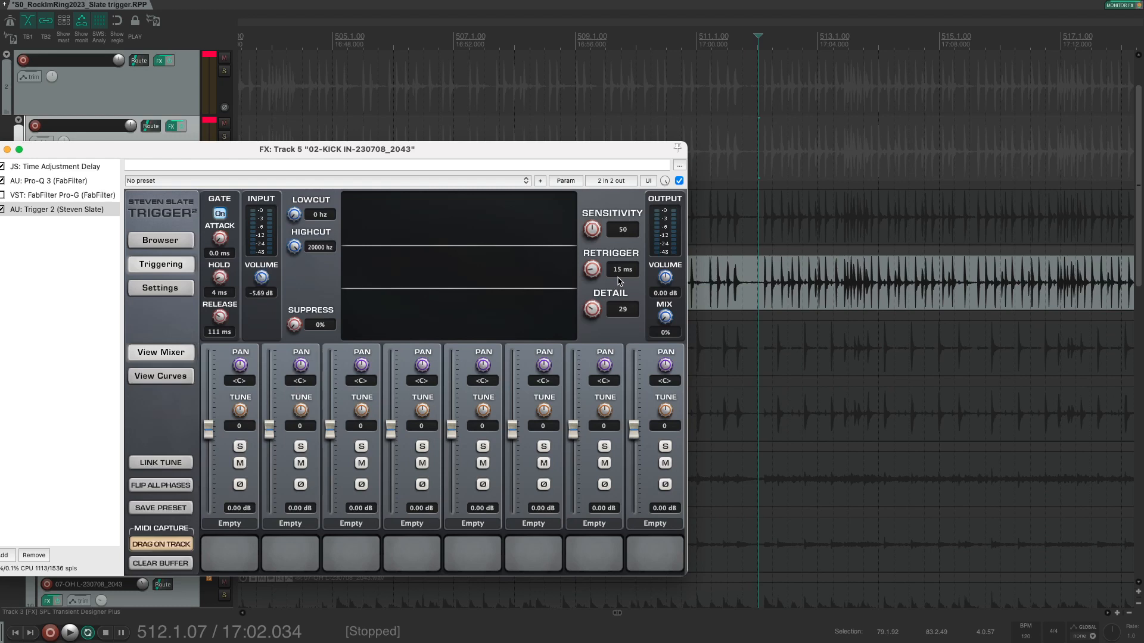
drag(591, 269, 592, 273)
Name the new track above 01-KICK OUT "KICK TRIGGER" and add Trigger 2 (Steven Slate) to it.
drag(439, 149, 556, 138)
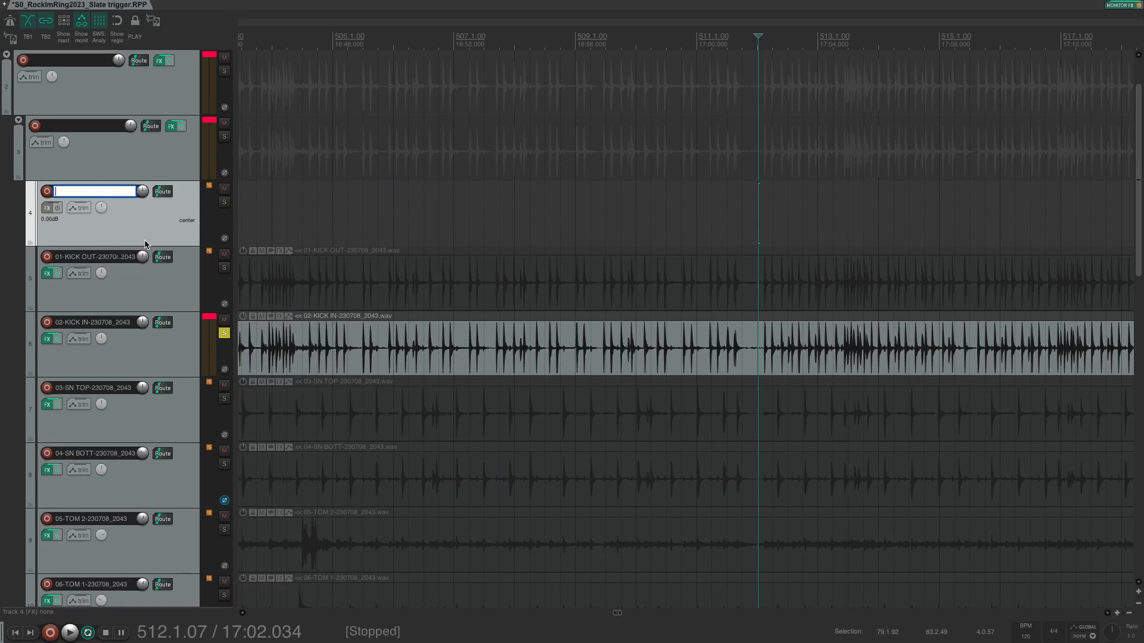
text(KICK TRIGGER)
key(Return)
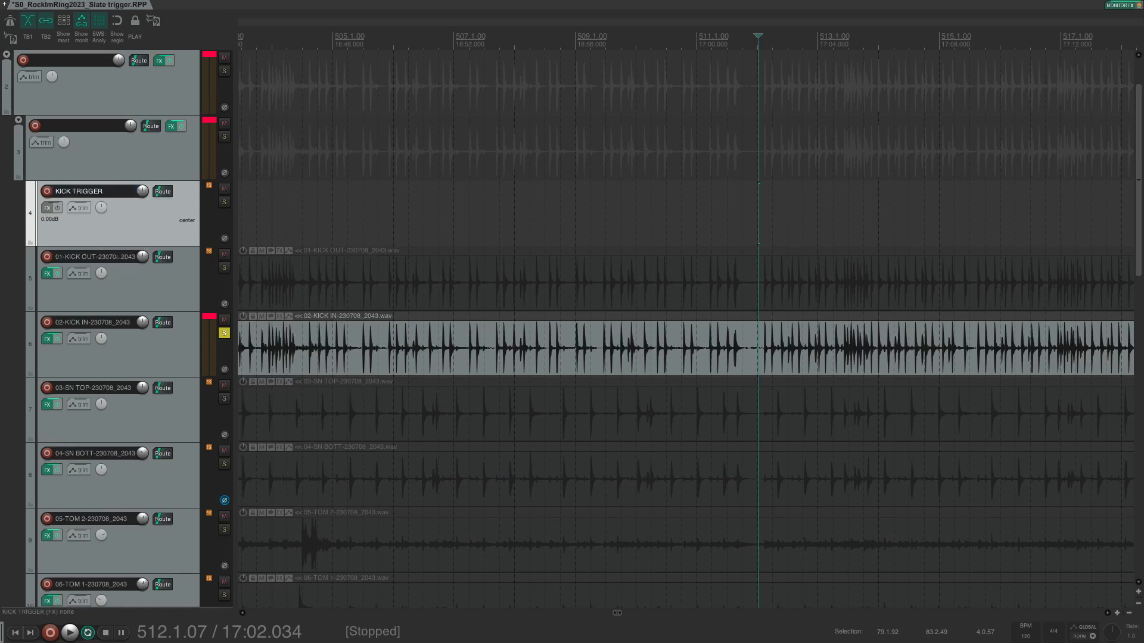
click(54, 208)
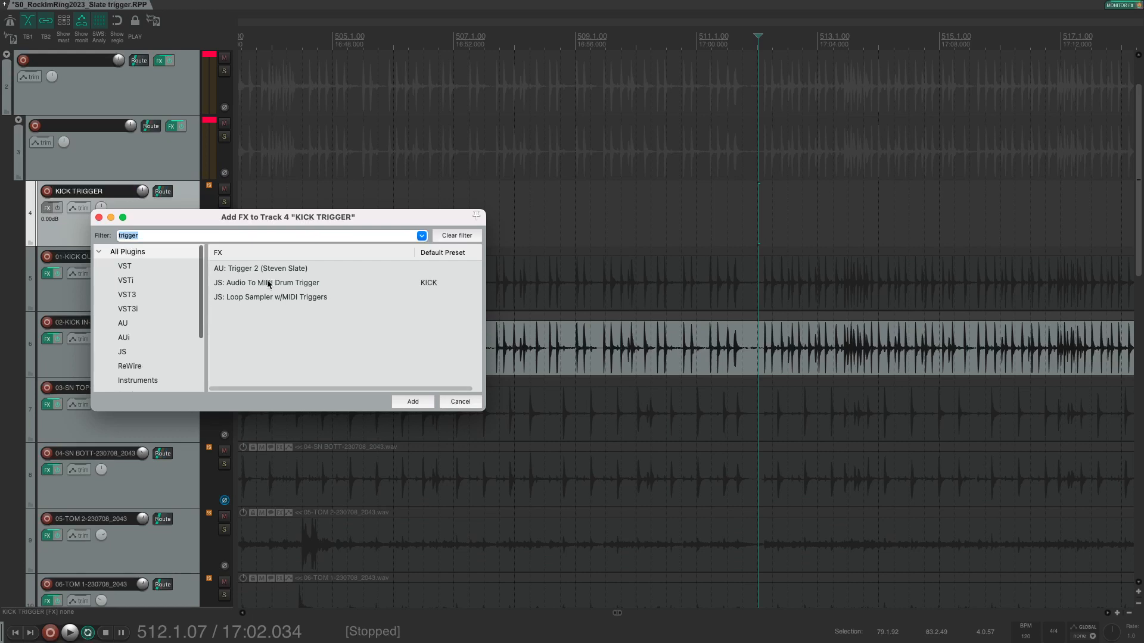
double_click(283, 271)
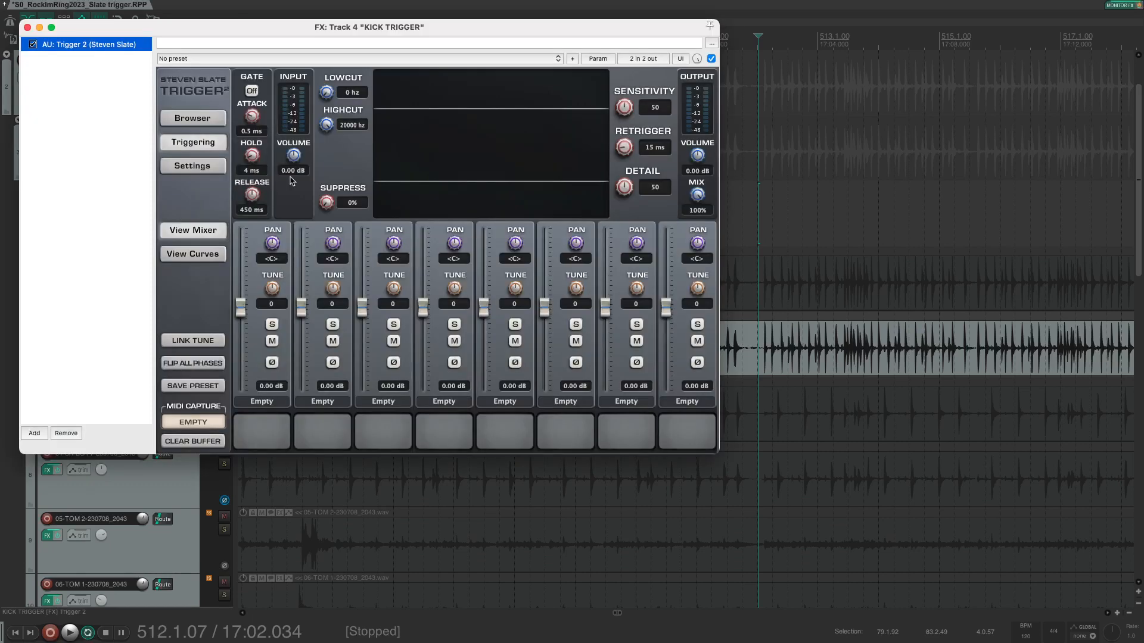
Create a send from the 02-KICK IN track to the KICK TRIGGER track, keeping the default send settings.
drag(215, 33, 481, 38)
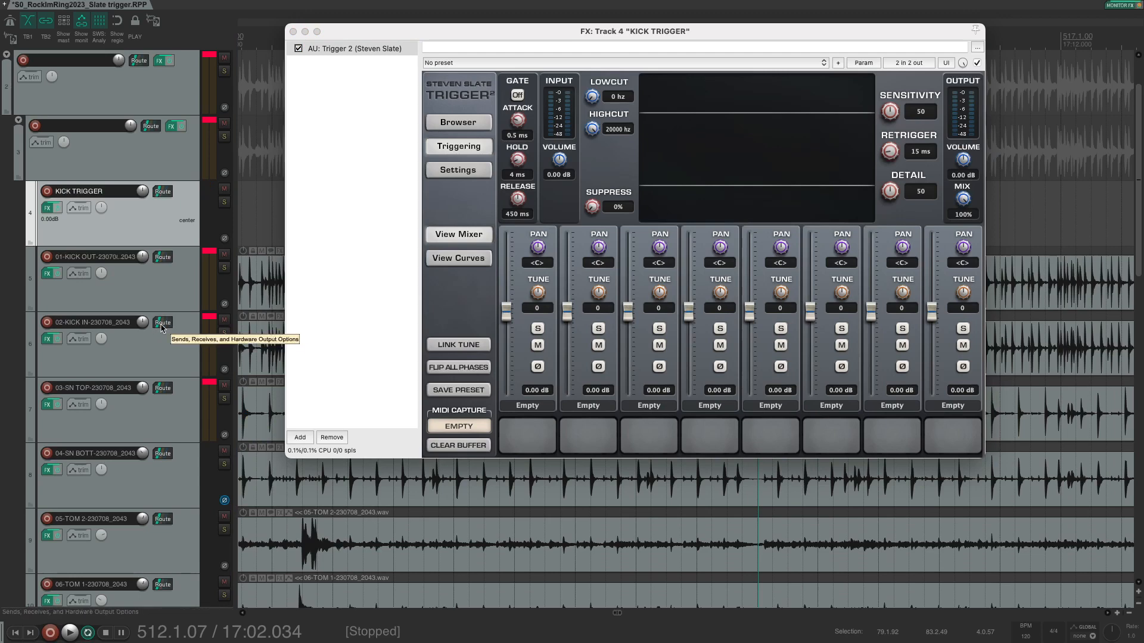
drag(155, 194, 156, 195)
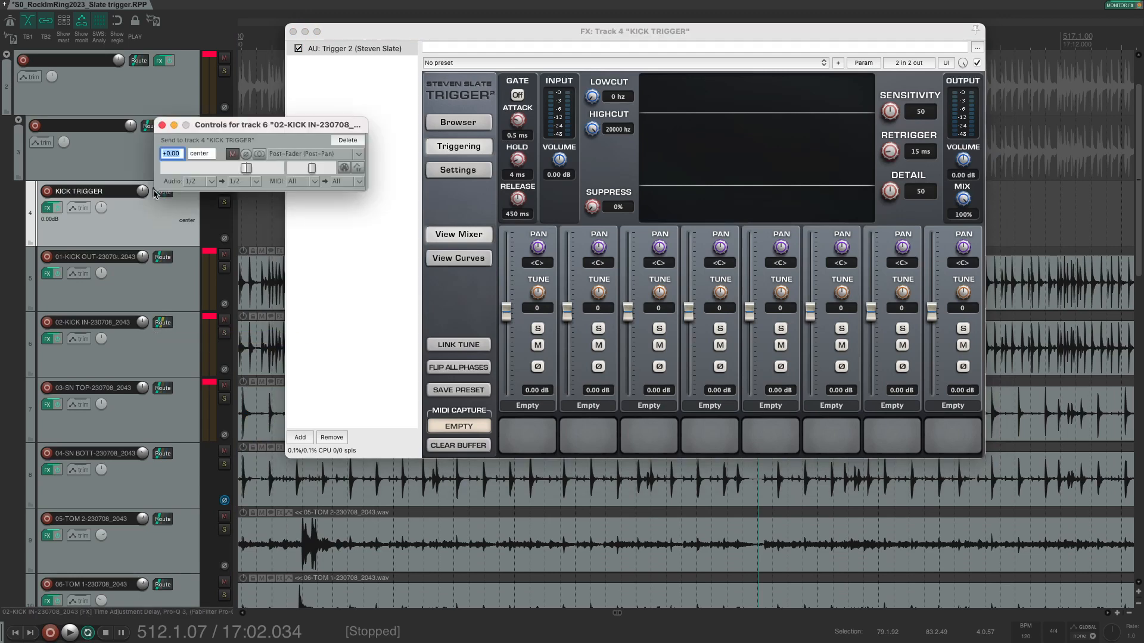
click(162, 125)
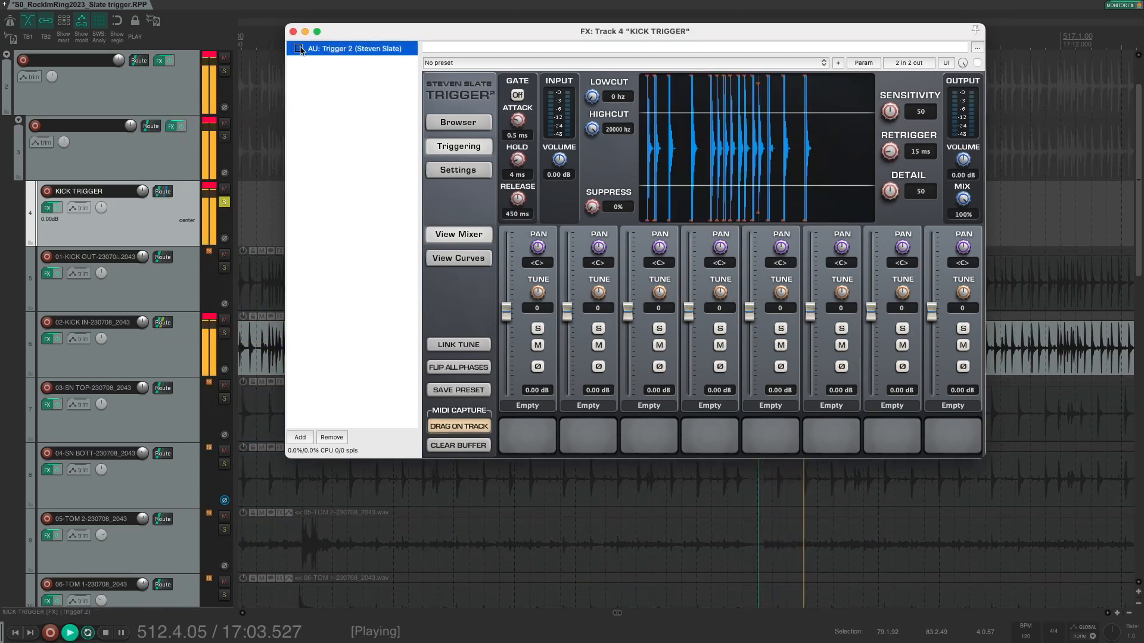
Re-enable Trigger 2 on the soloed KICK TRIGGER track and audition the incoming kick signal.
key(space)
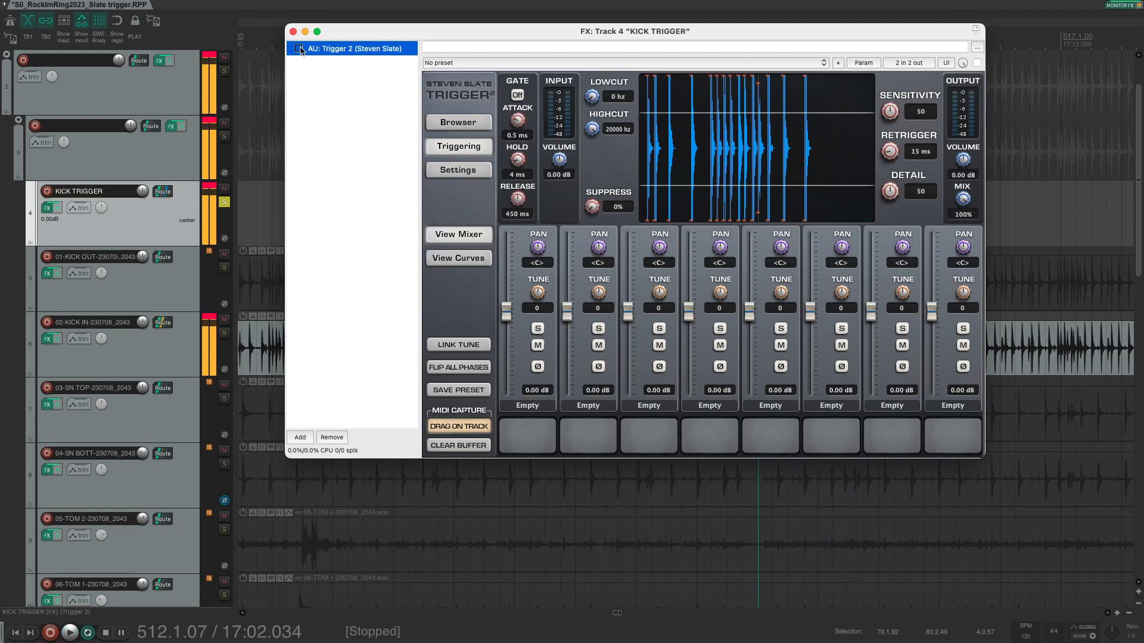
click(298, 48)
key(space)
key(space)
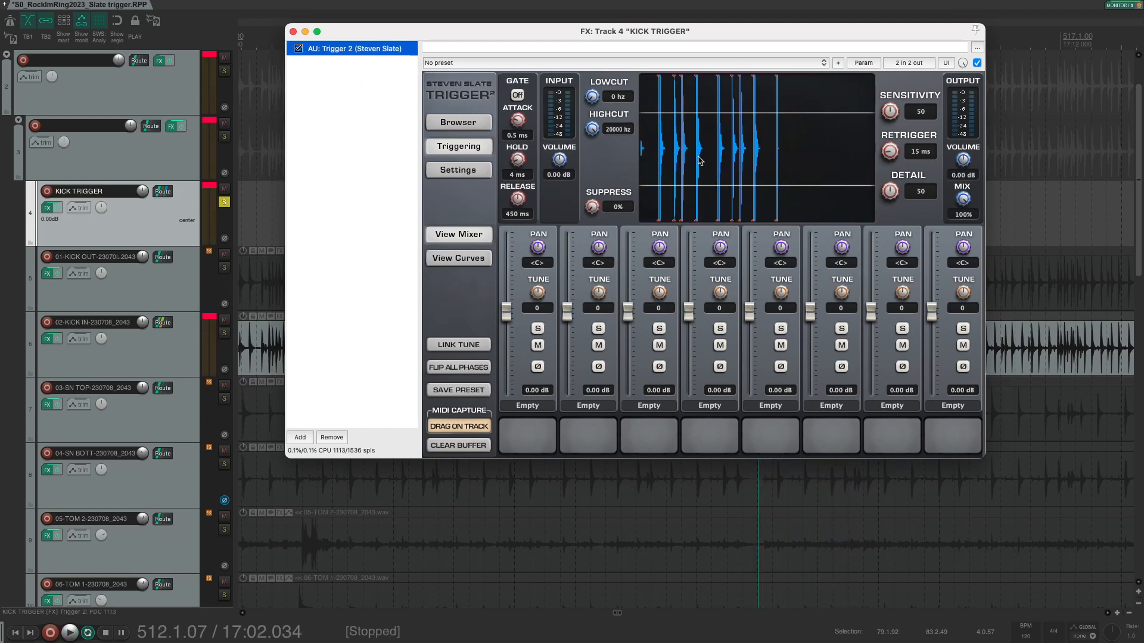
Show Trigger 2's sample browser and look through the Snare folder inside the personal sample library.
click(457, 122)
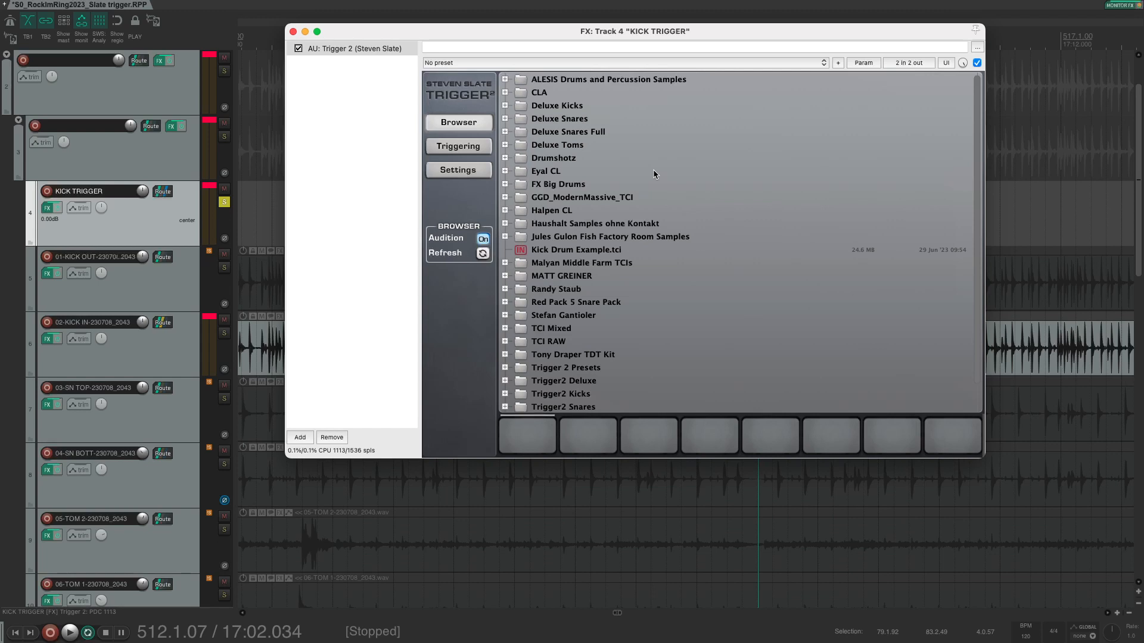
scroll(654, 172, down, 2)
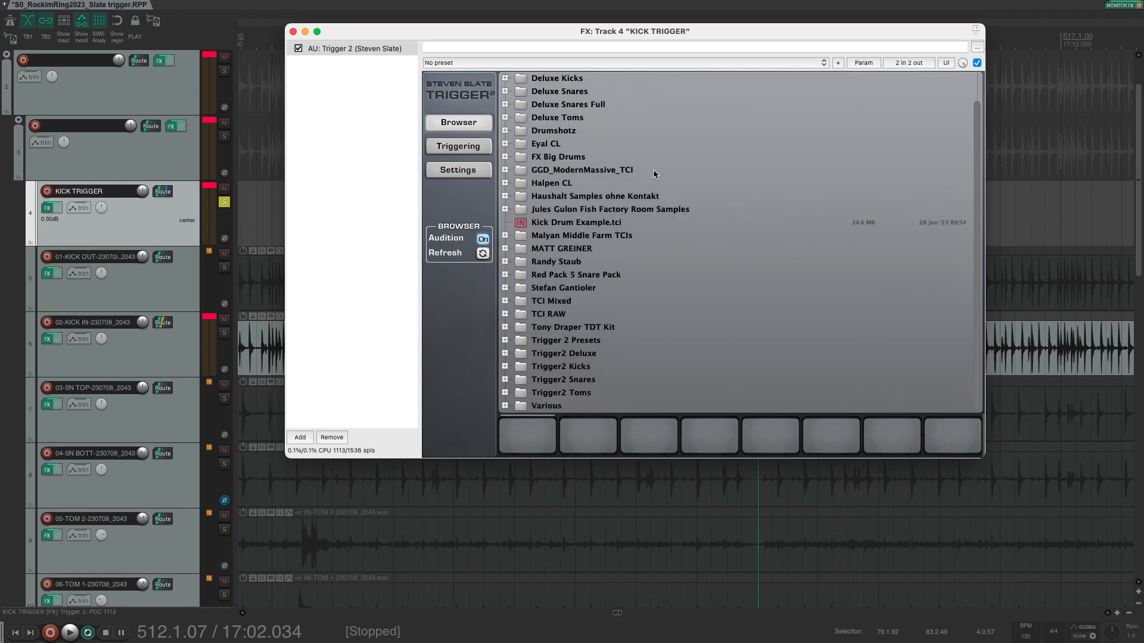
click(505, 288)
click(519, 275)
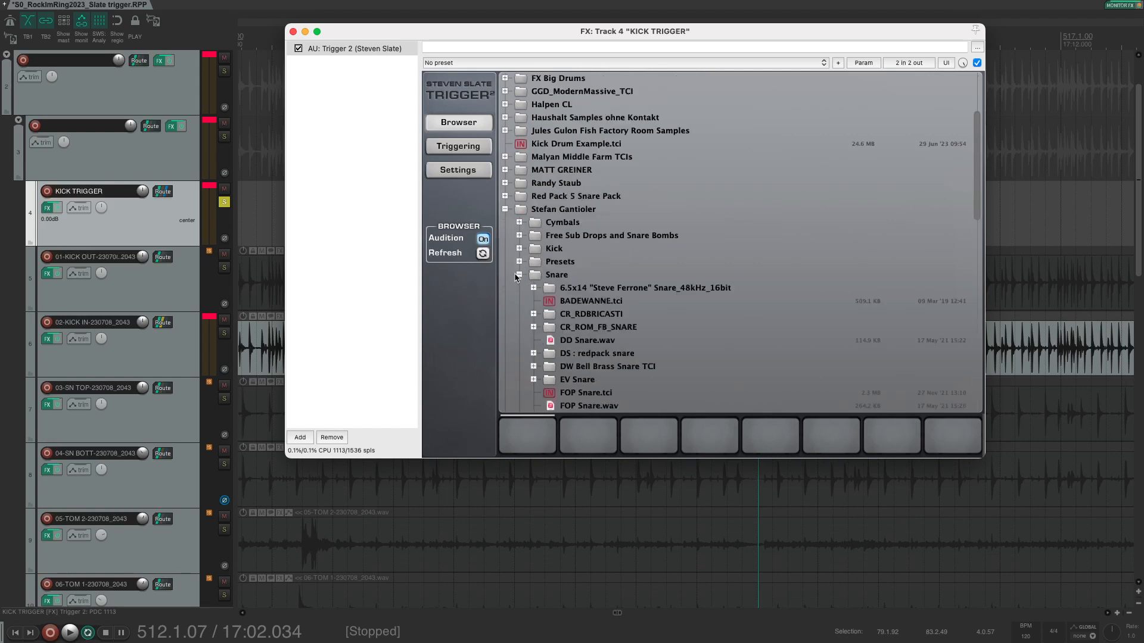
scroll(614, 277, down, 5)
Load DD Snare.wav into Trigger 2's first sample slot and audition it on the KICK TRIGGER track.
click(614, 277)
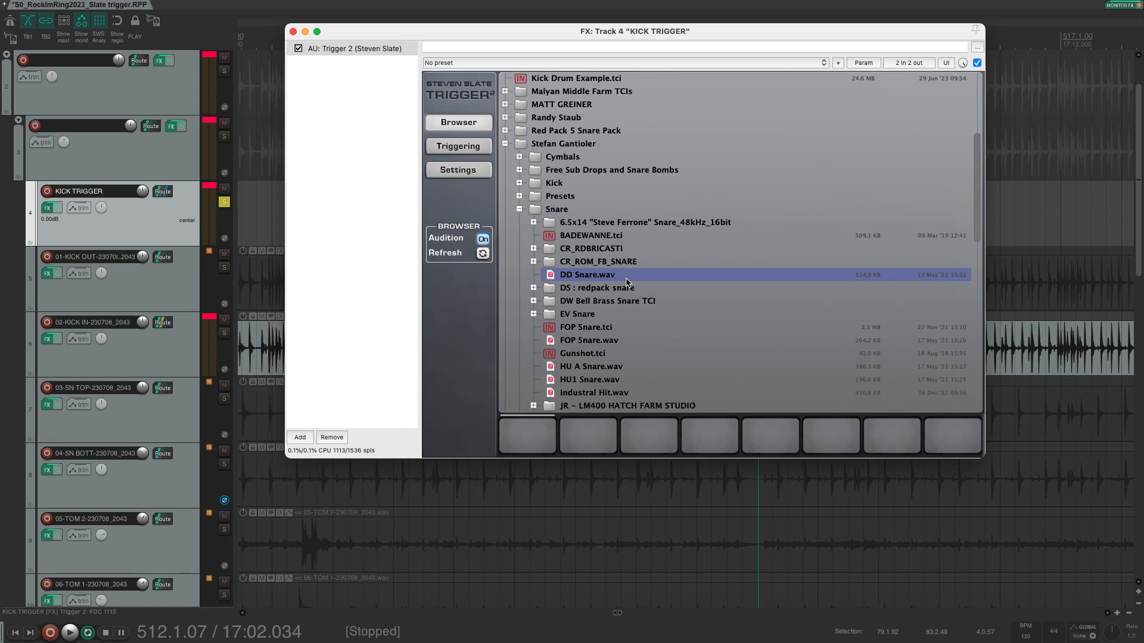
double_click(628, 278)
key(space)
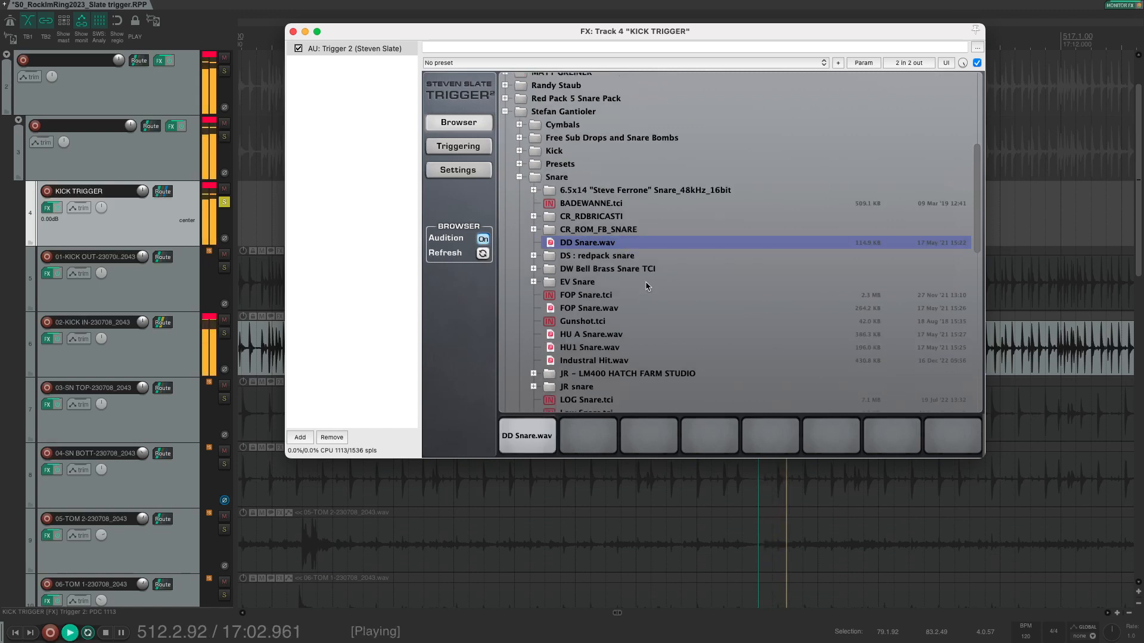
key(space)
Clear DD Snare.wav from the first sample slot and collapse the expanded sample folders.
right_click(519, 435)
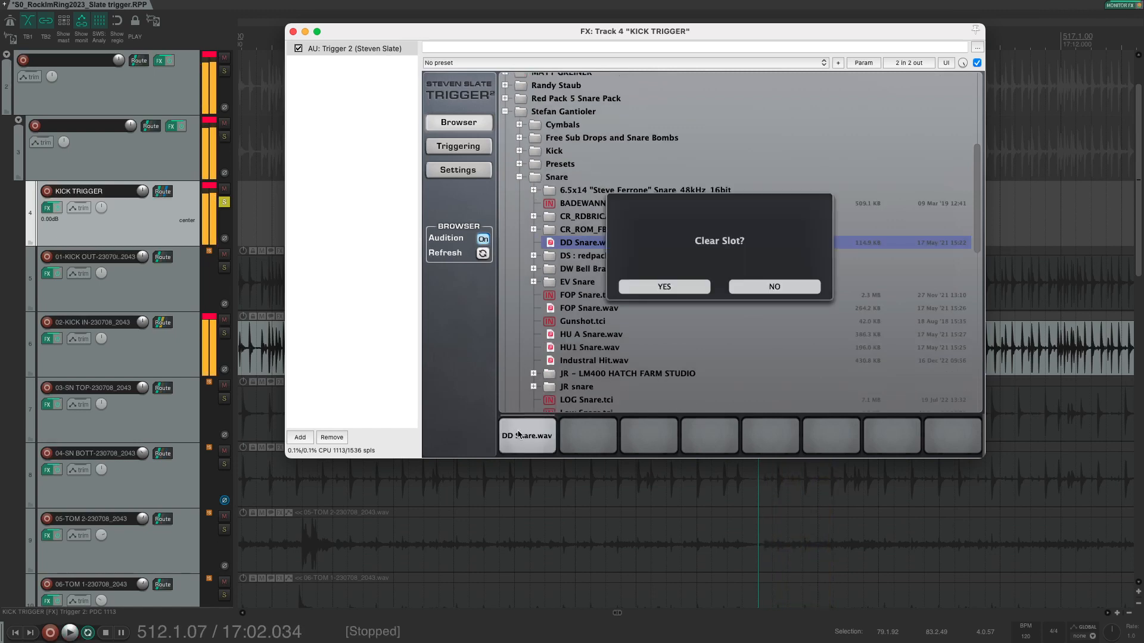
click(686, 287)
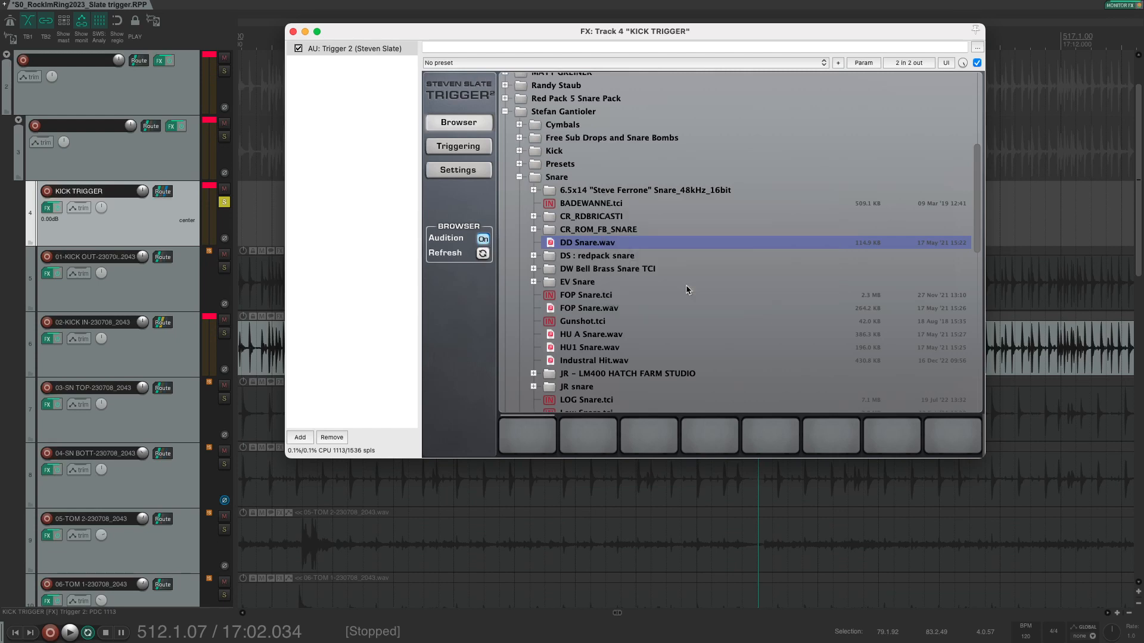
click(519, 177)
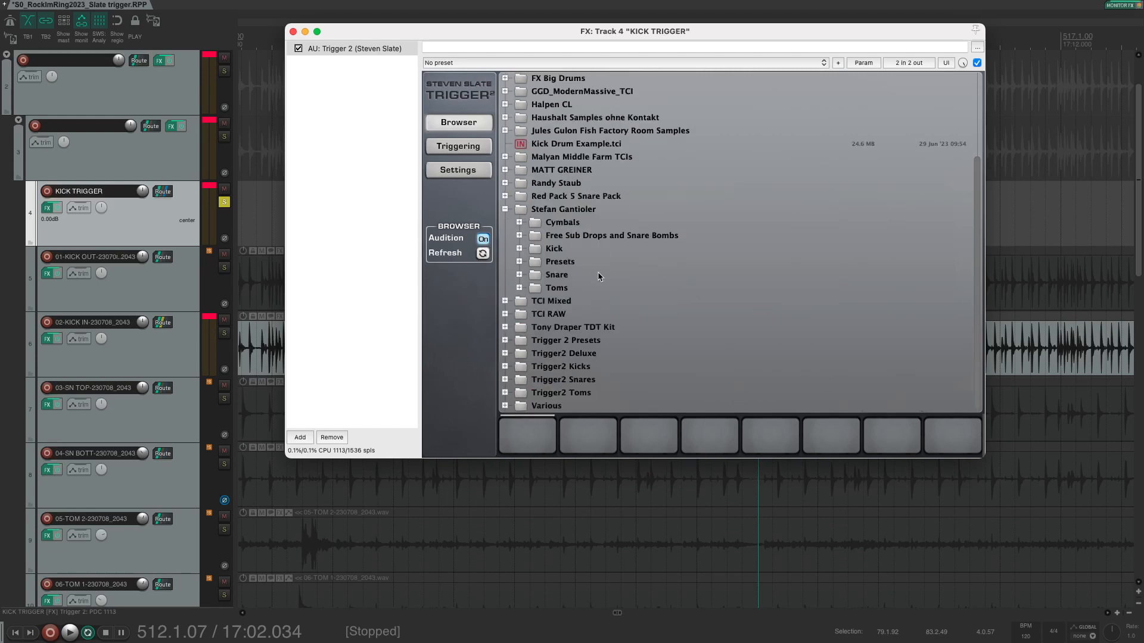
click(506, 209)
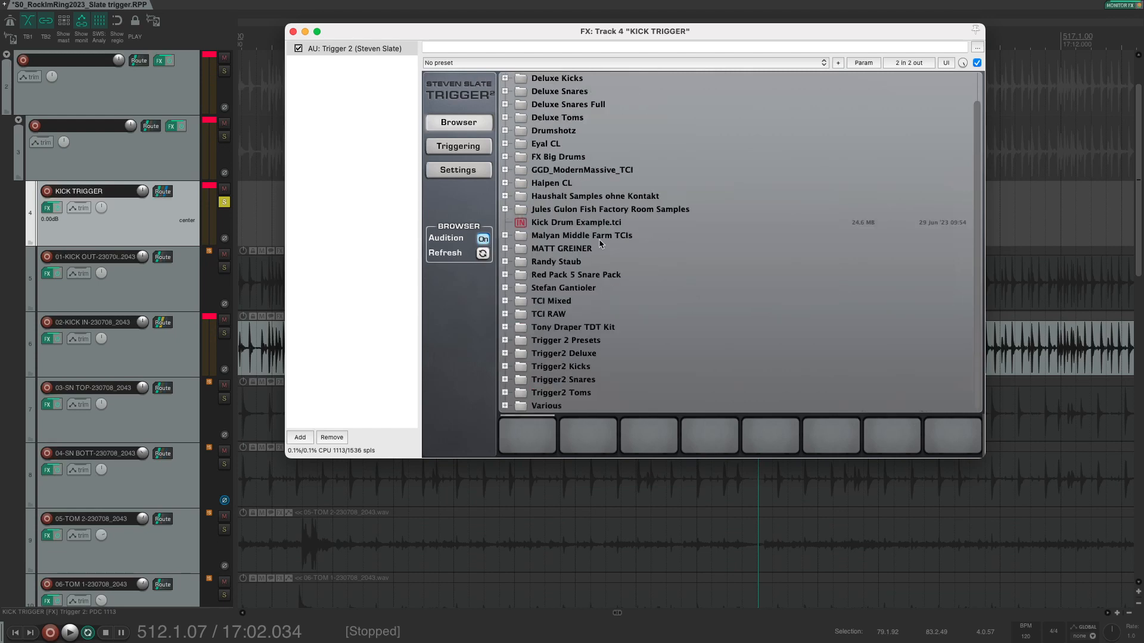
Load Kick Direct – Yamaha Recording Custom 26x14 Kick.tci from the GGD_ModernMassive_TCI kick folder into the first sample slot.
click(505, 169)
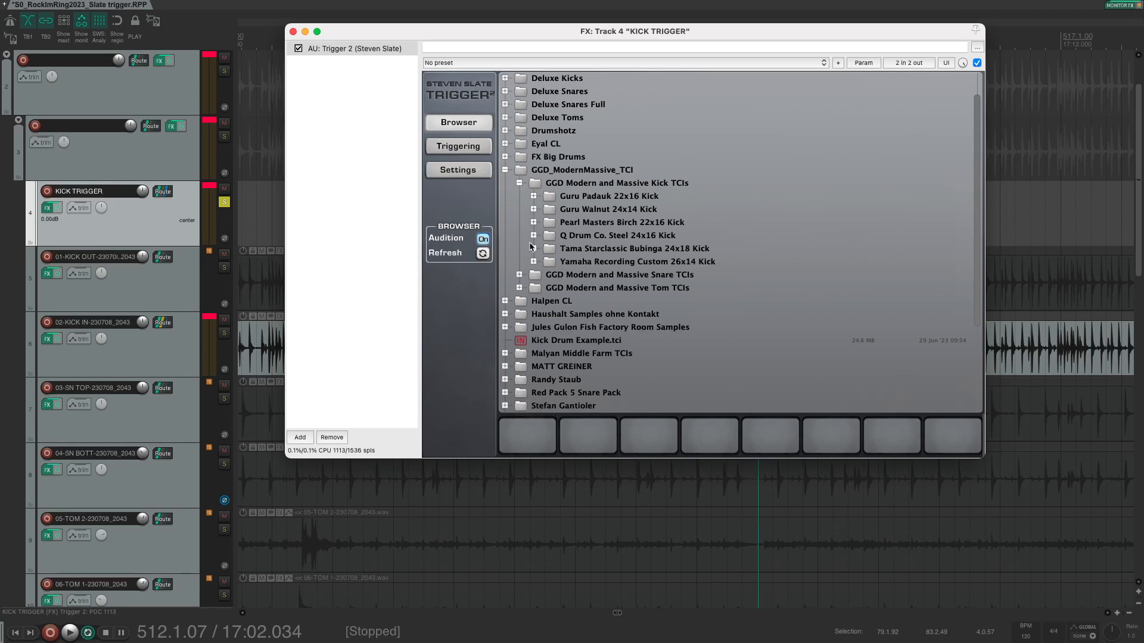
click(533, 261)
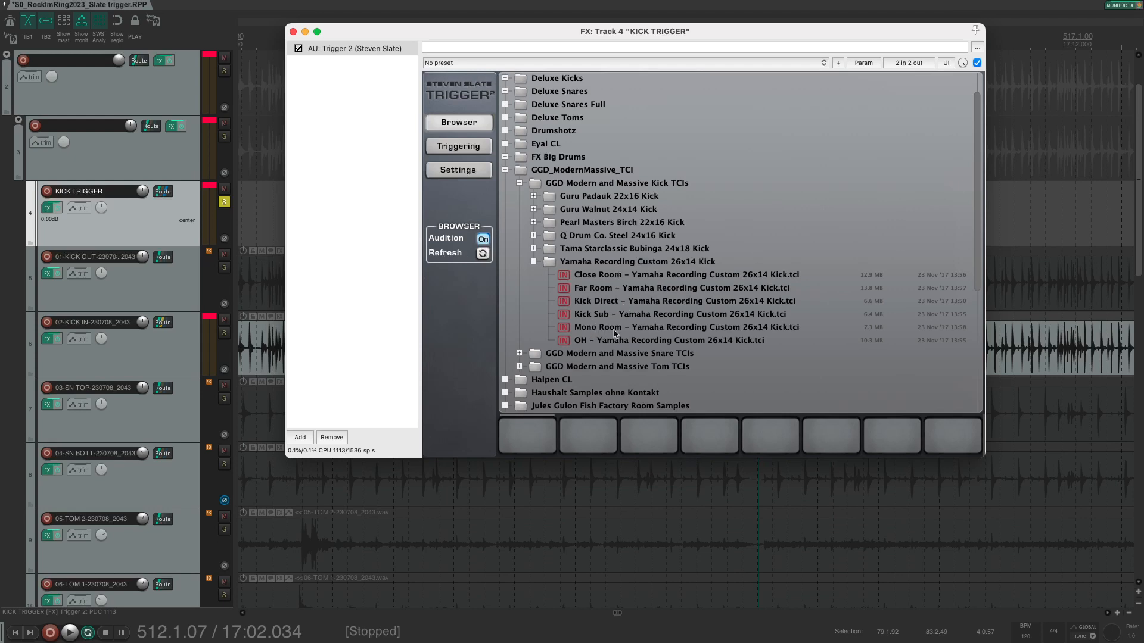
click(617, 302)
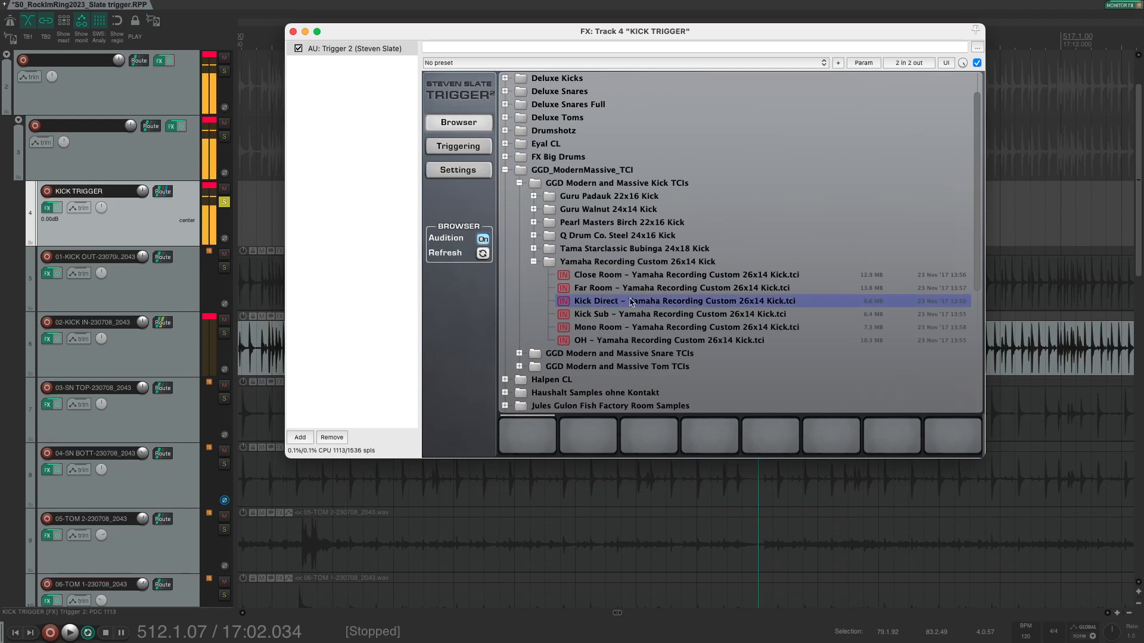
double_click(636, 302)
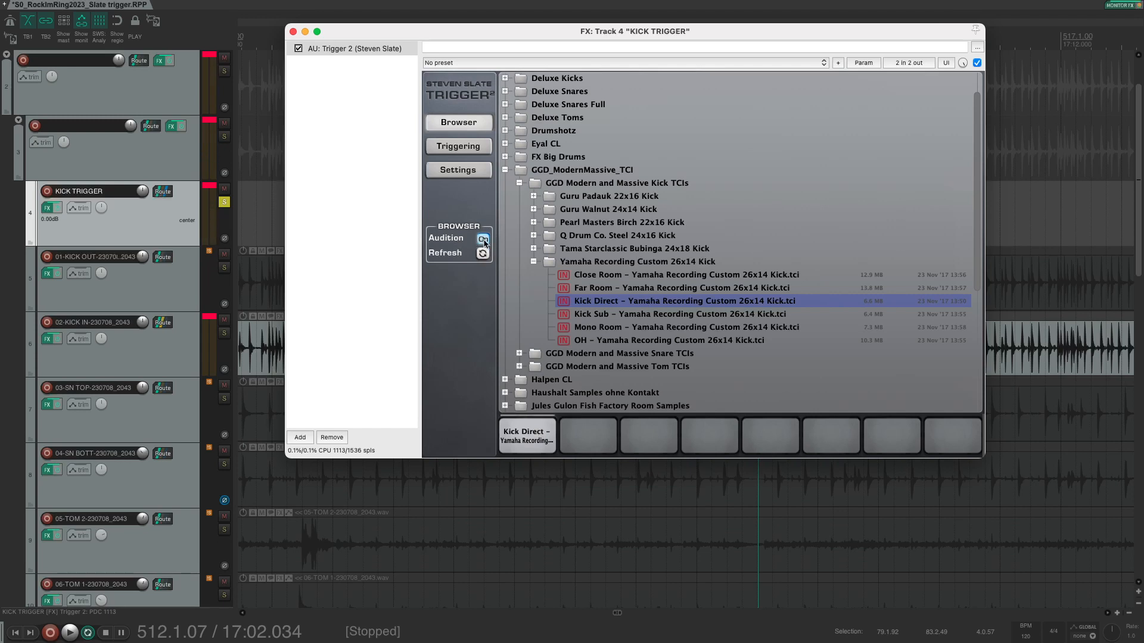
Preview the Kick Sub, Mono Room, Close Room, Far Room and Kick Direct samples of the Yamaha Recording Custom 26x14 kick.
click(664, 314)
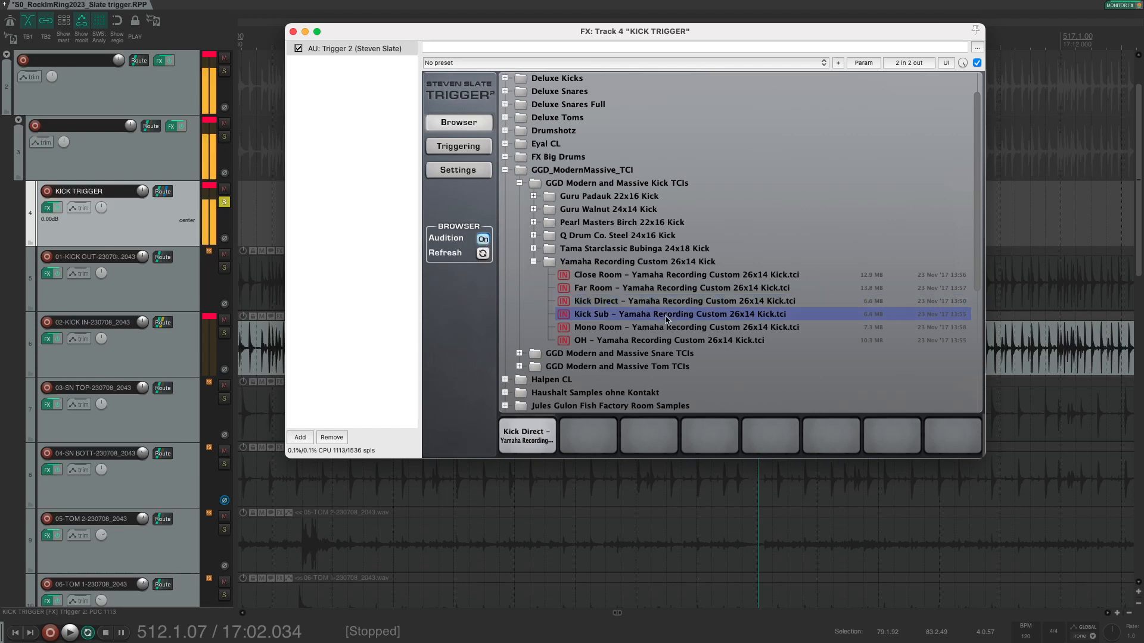
click(665, 327)
click(664, 275)
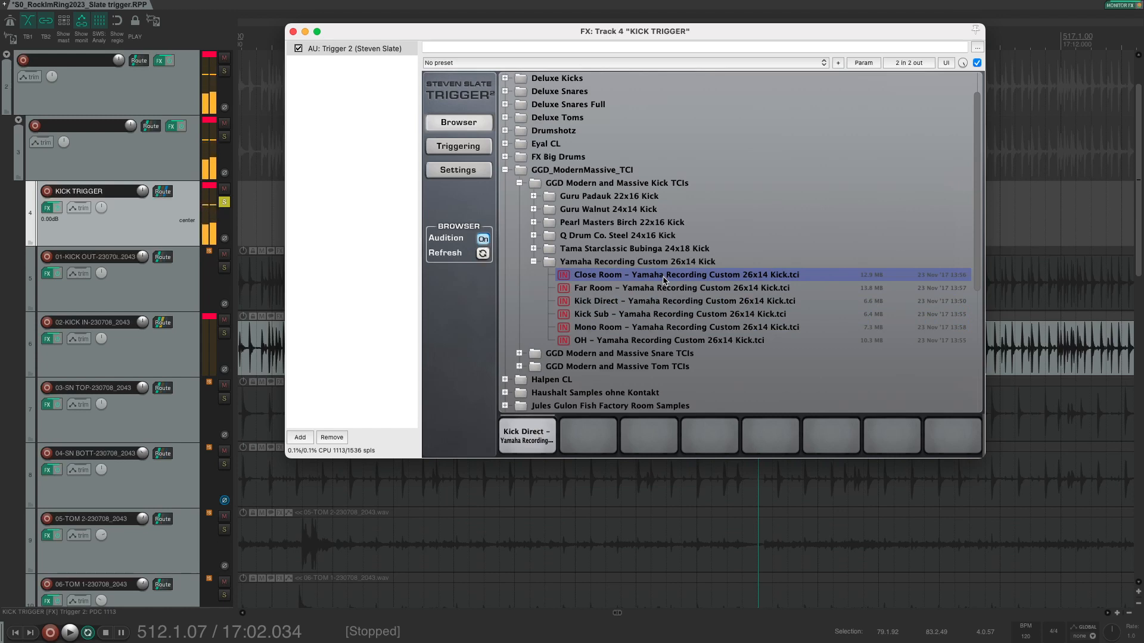
click(663, 288)
click(663, 301)
click(664, 327)
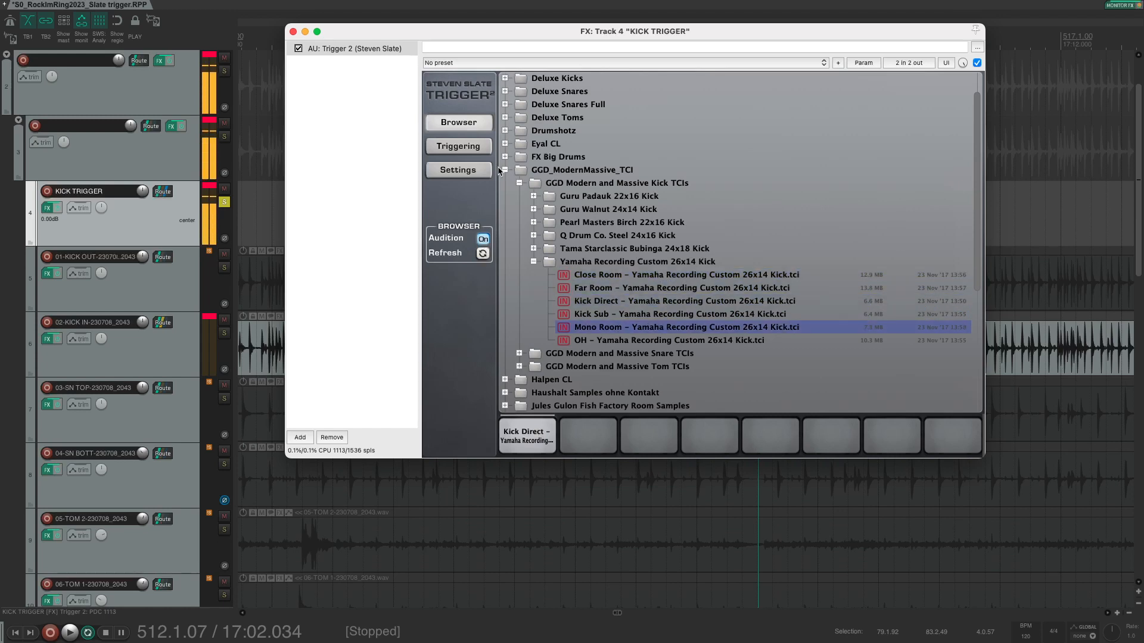
Check the instrument-loading and browser-audition options in Trigger 2's settings and return to the sample browser.
click(469, 171)
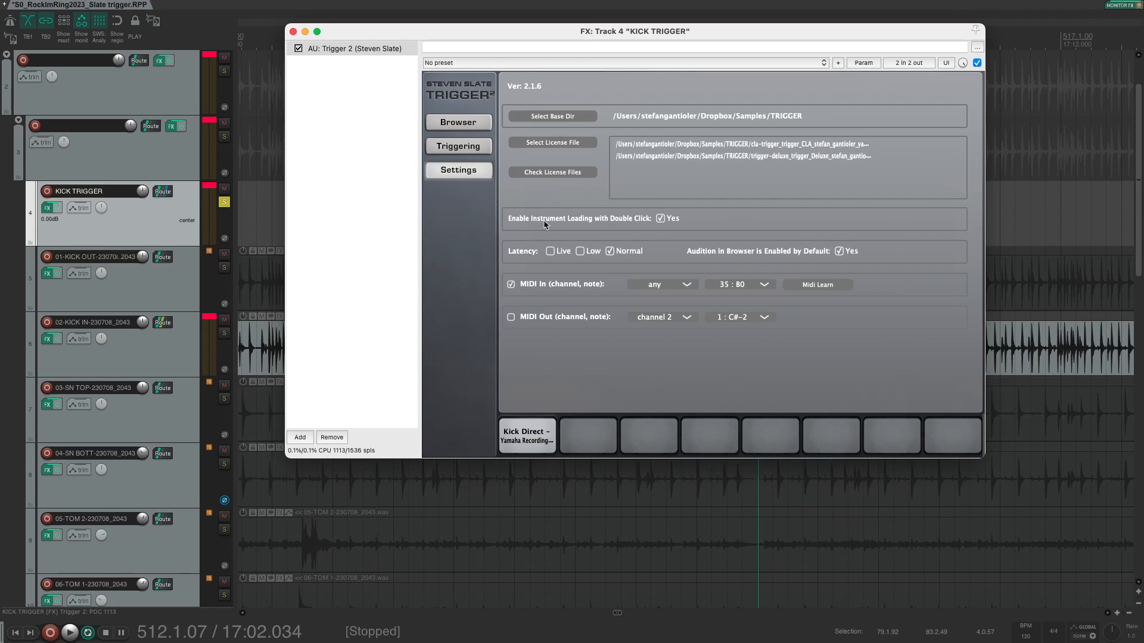
click(464, 149)
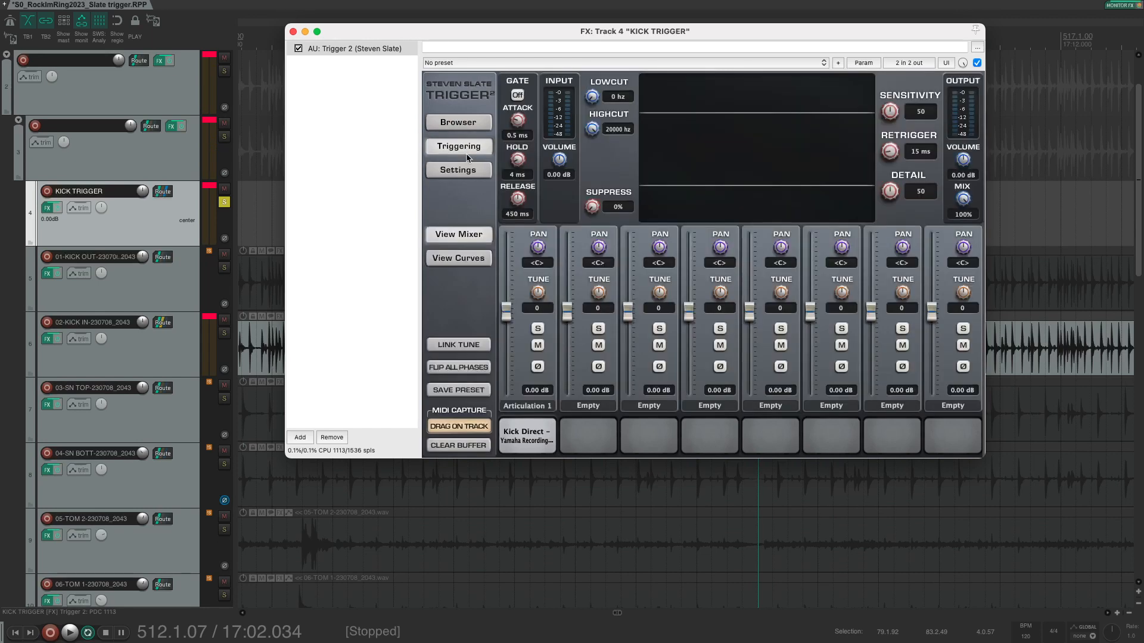
click(449, 127)
Audition the Yamaha kick samples again, try Kick Sub in the first slot, and reload Kick Direct in its place.
click(691, 315)
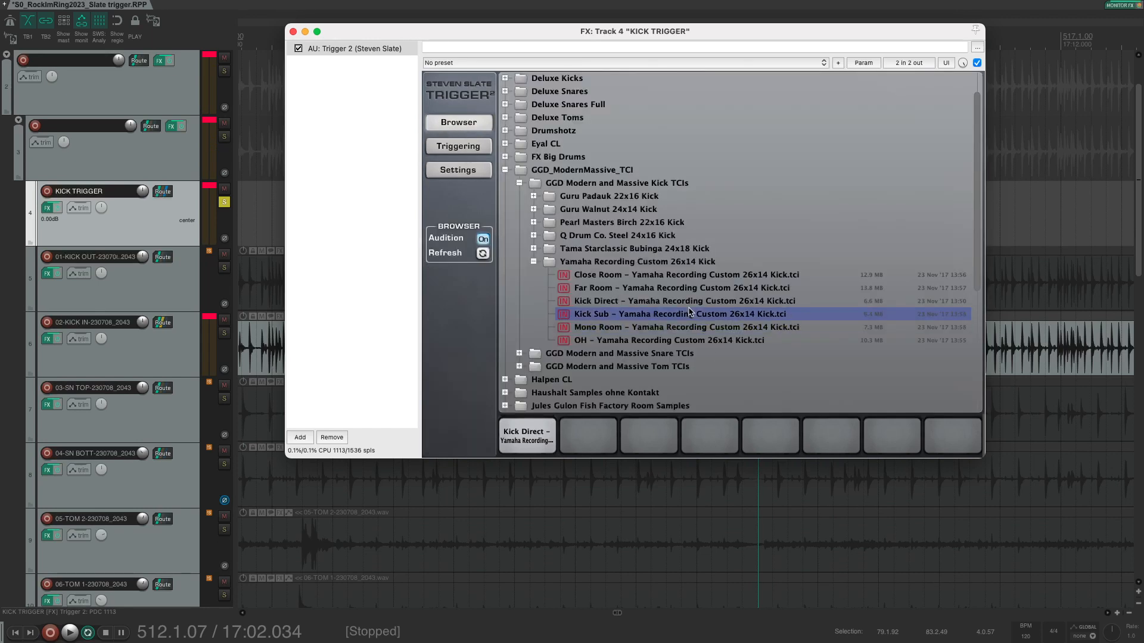
click(676, 276)
click(673, 315)
click(680, 303)
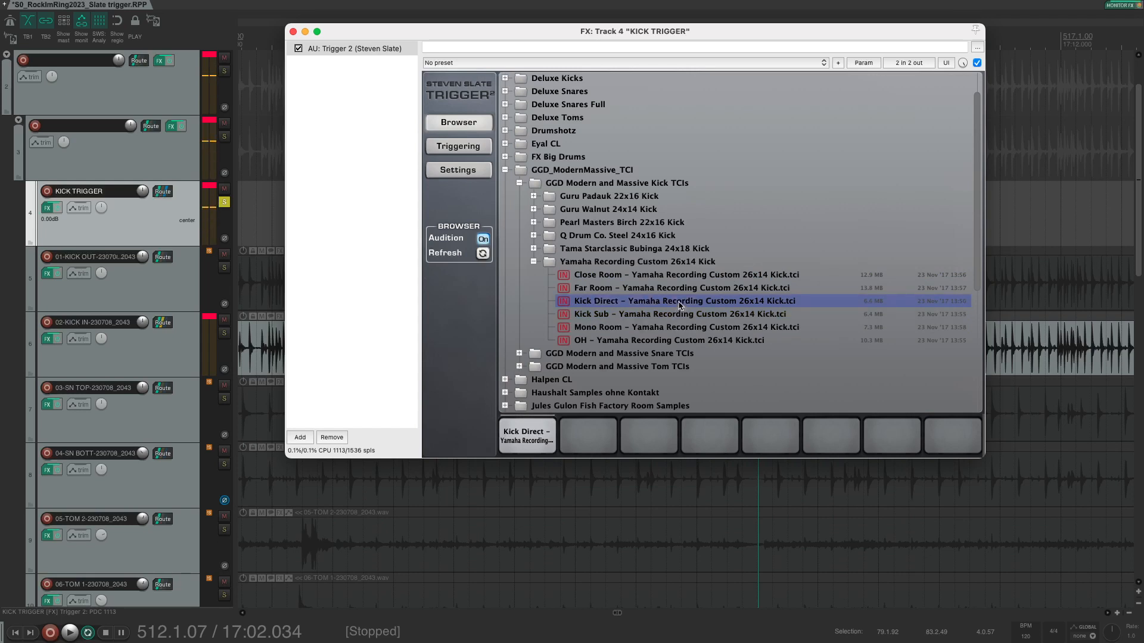
click(682, 313)
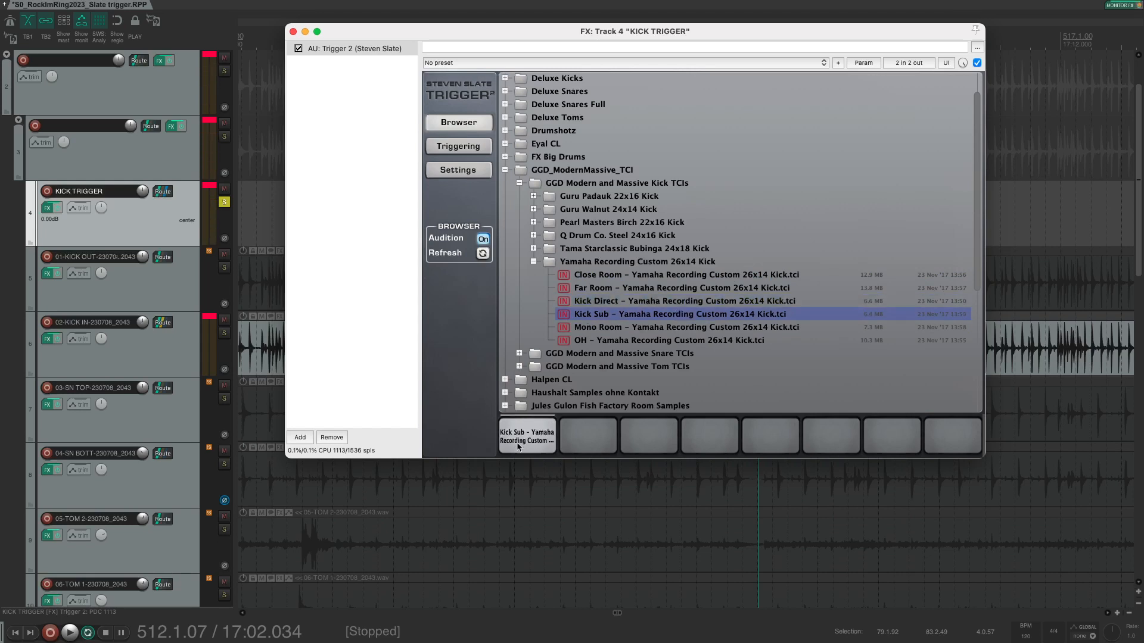
click(627, 305)
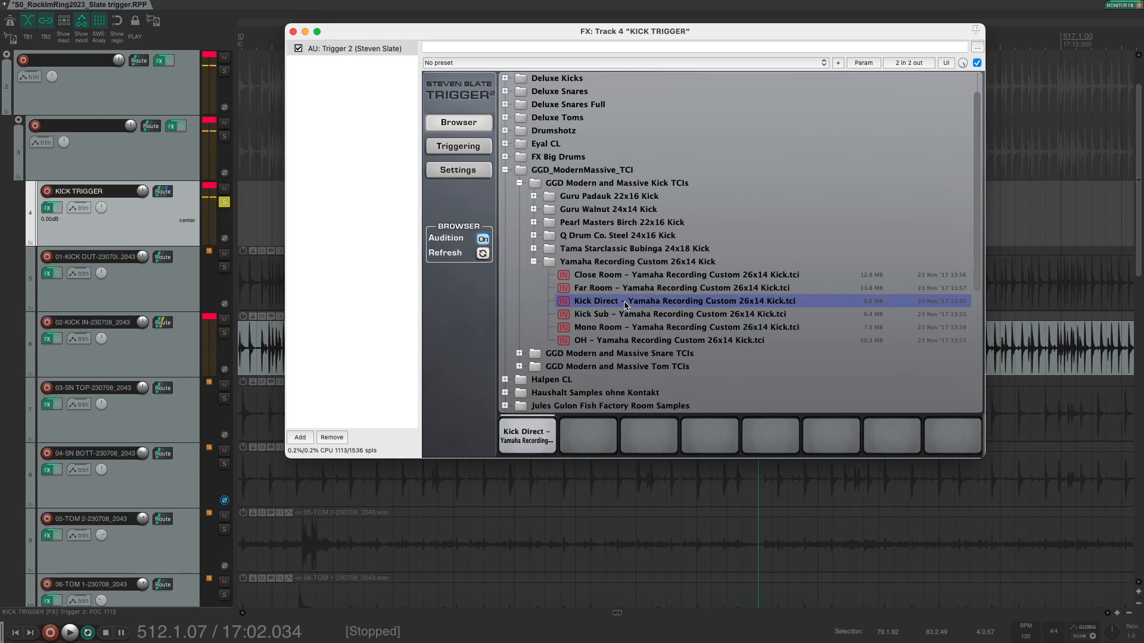
Play the triggered kick with Trigger 2's triggering view shown, and solo the 02-KICK IN and 01-KICK OUT tracks alongside it.
click(456, 146)
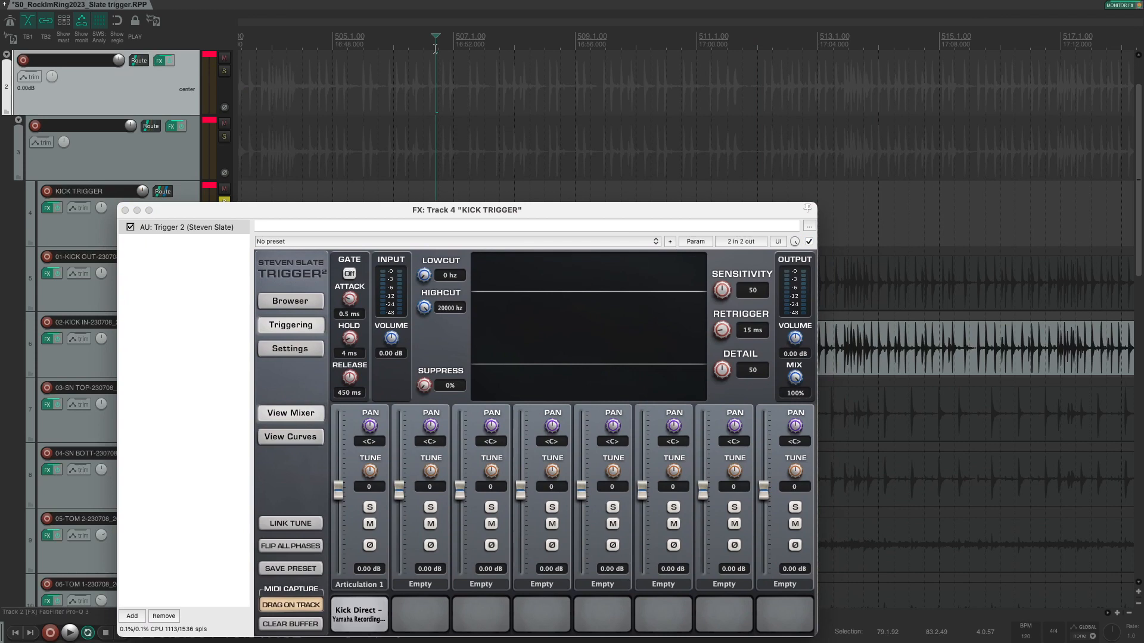
key(space)
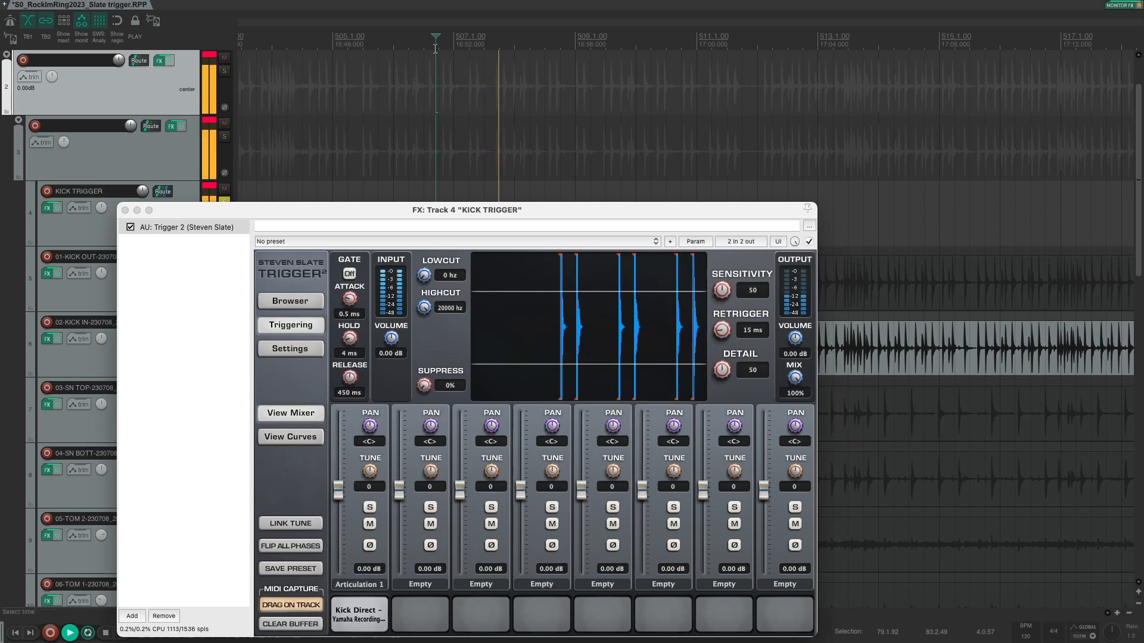
drag(483, 210, 637, 78)
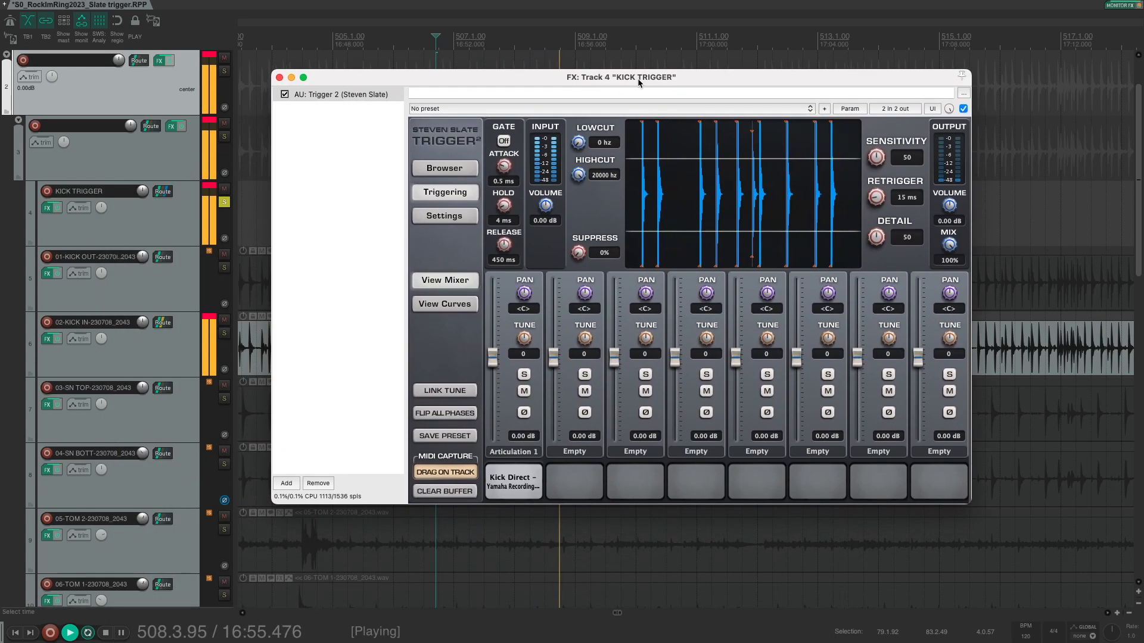
click(224, 333)
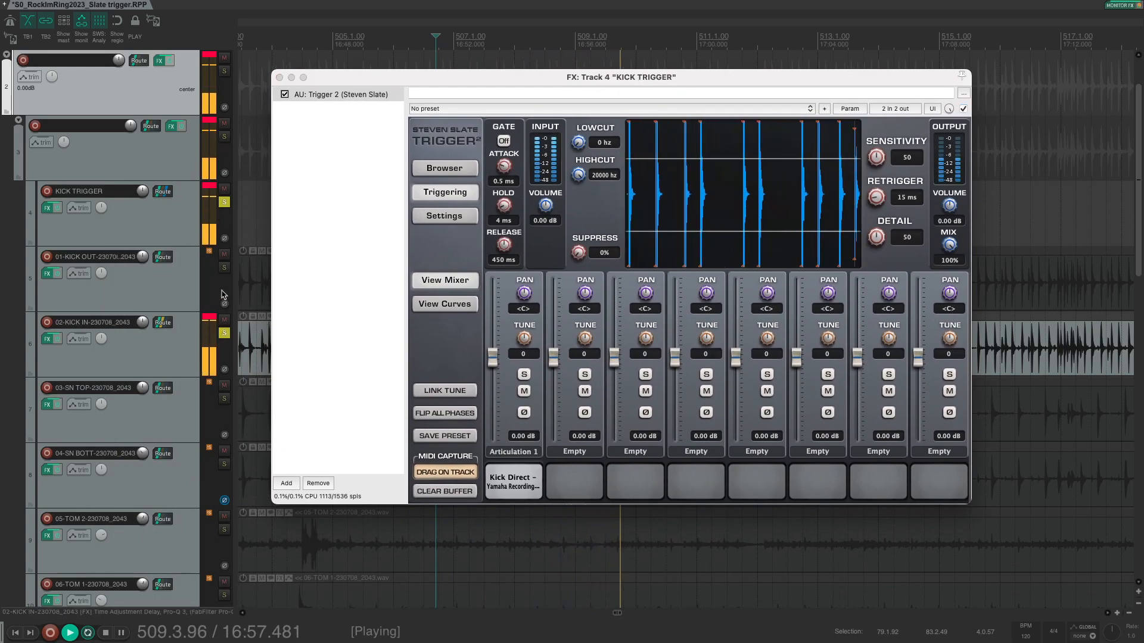
click(224, 267)
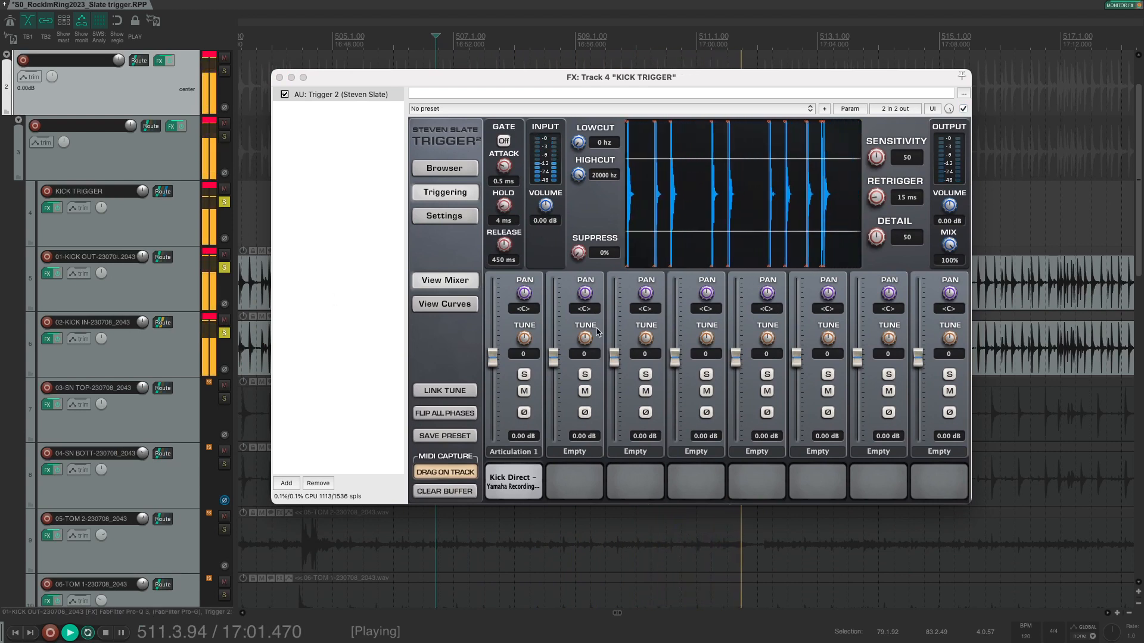
key(space)
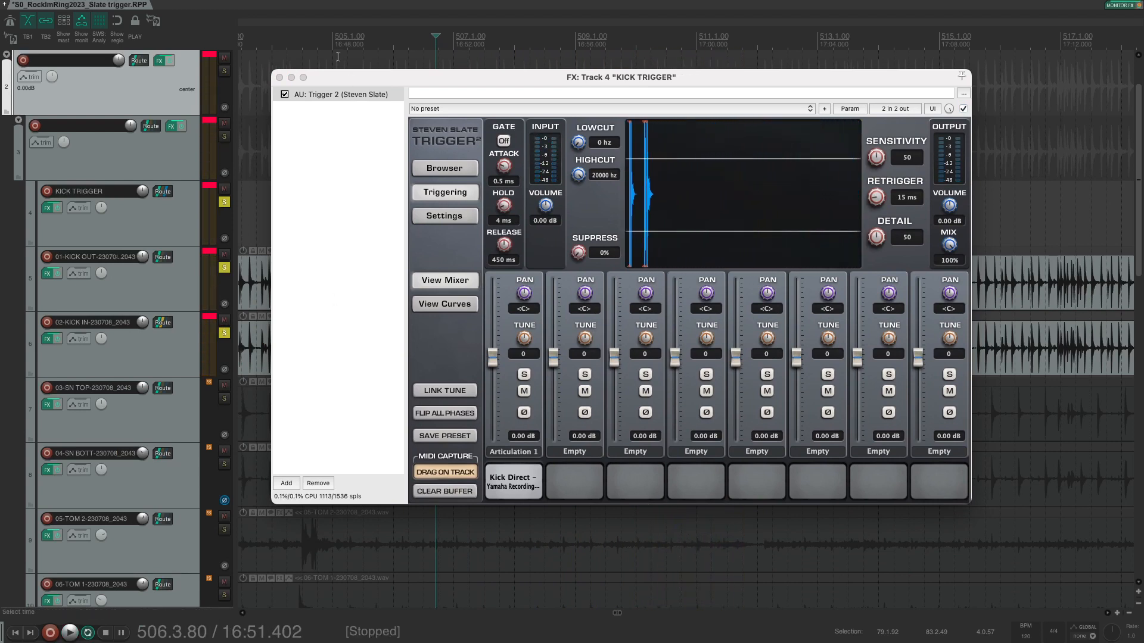
Unsolo the 01-KICK OUT track and set the first sample's tuning to 25 while playing from position 503.4.12.
click(258, 215)
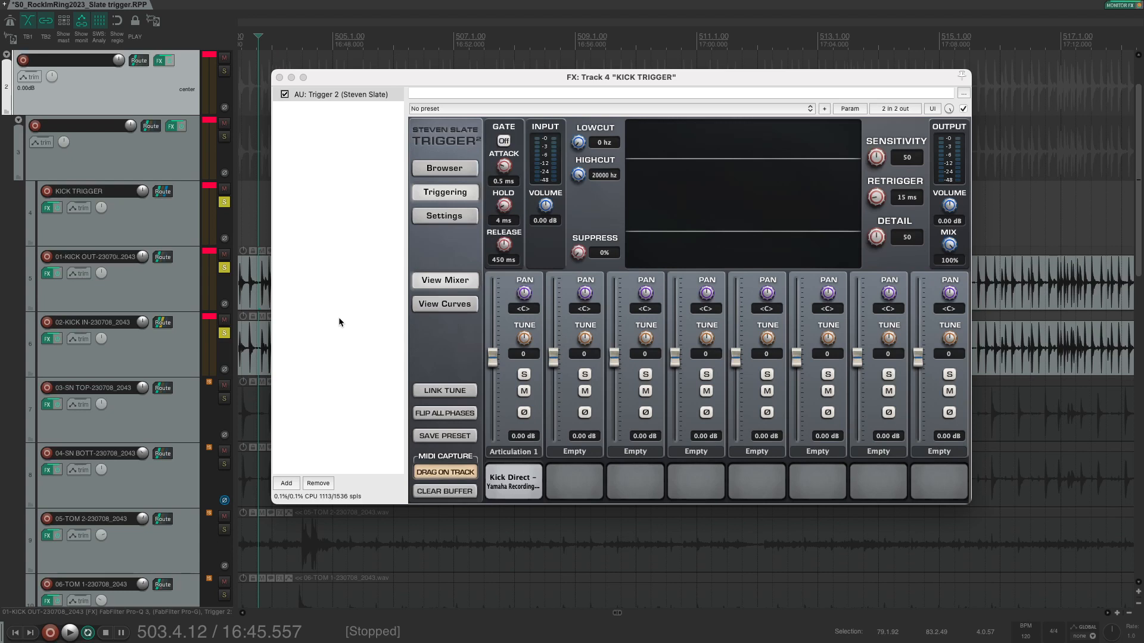
click(223, 268)
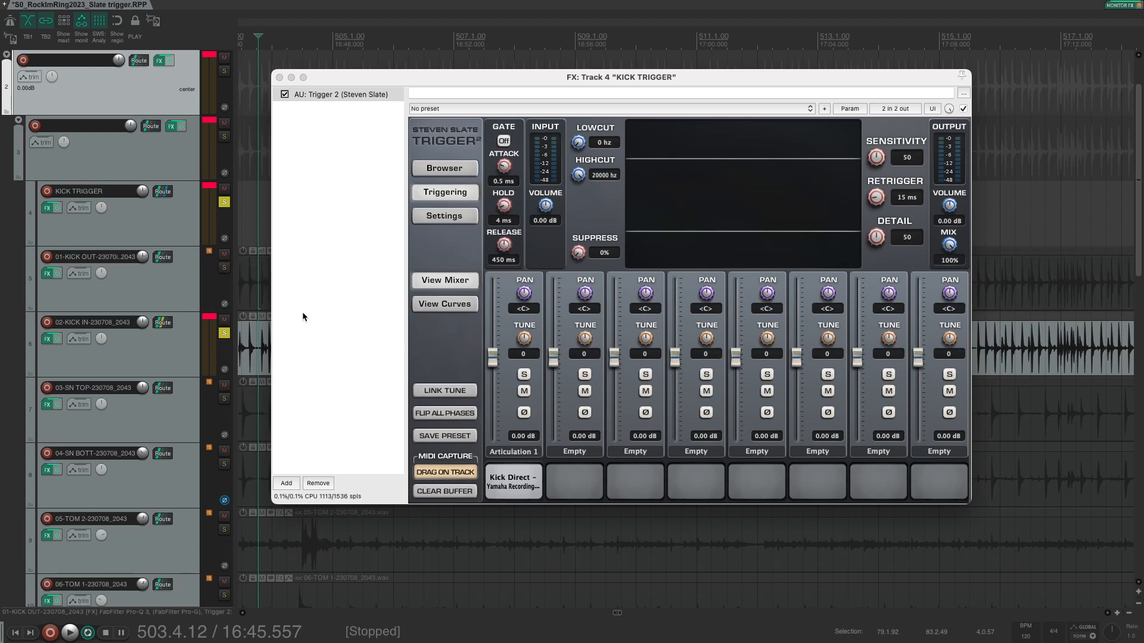
key(space)
drag(524, 340, 528, 327)
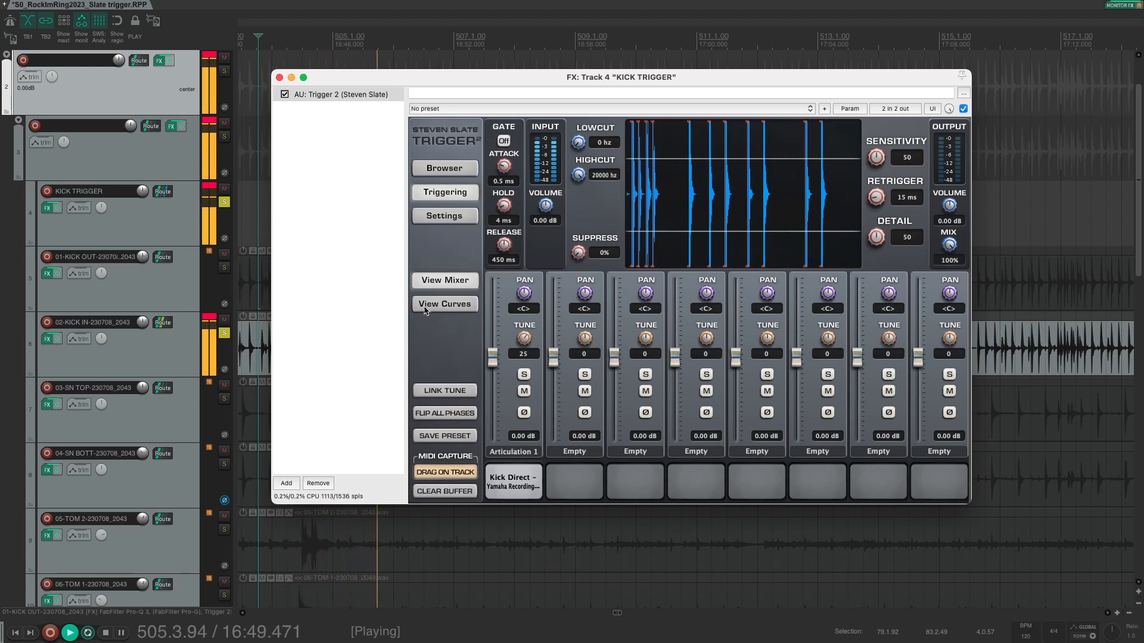
Compare the kick with and without the KICK TRIGGER track, and raise the first sample's level to 5.47 dB.
click(224, 333)
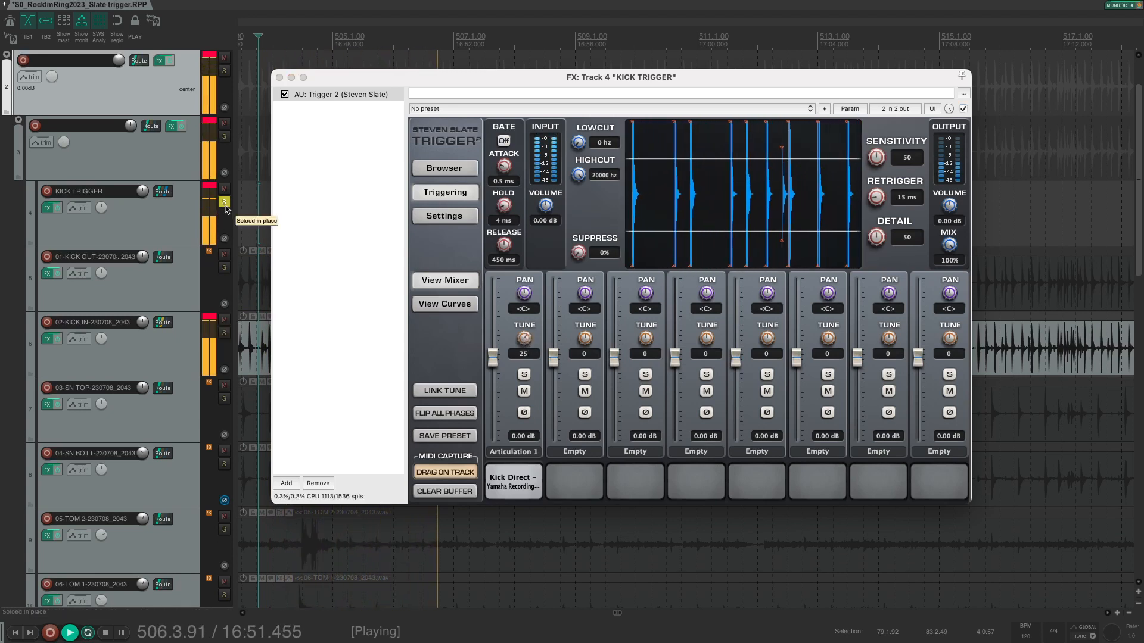
click(224, 333)
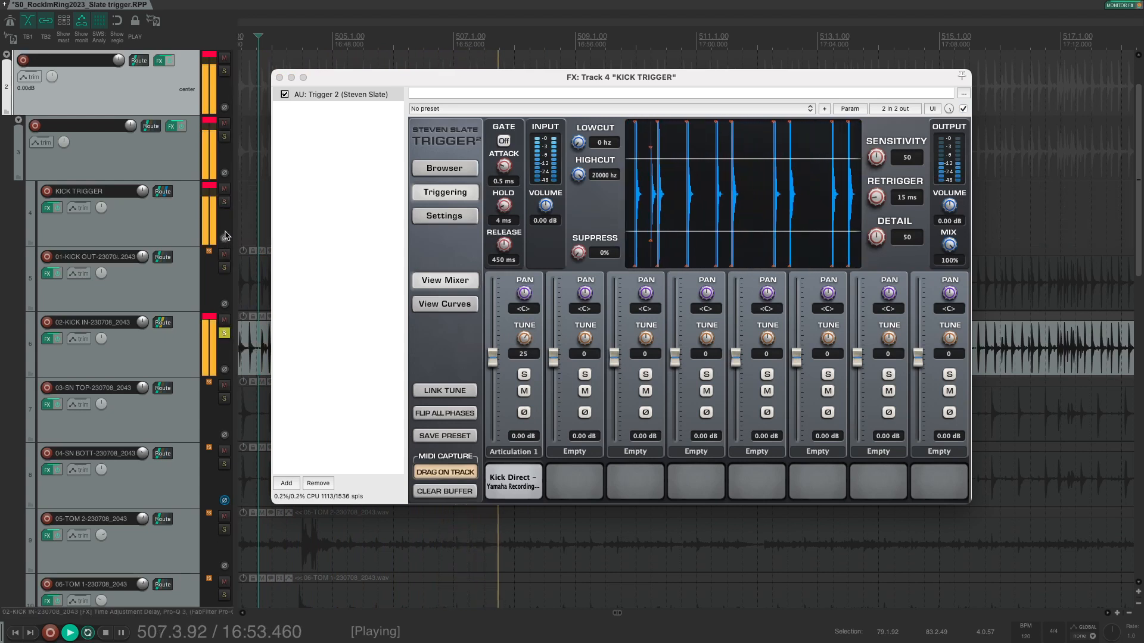
click(225, 189)
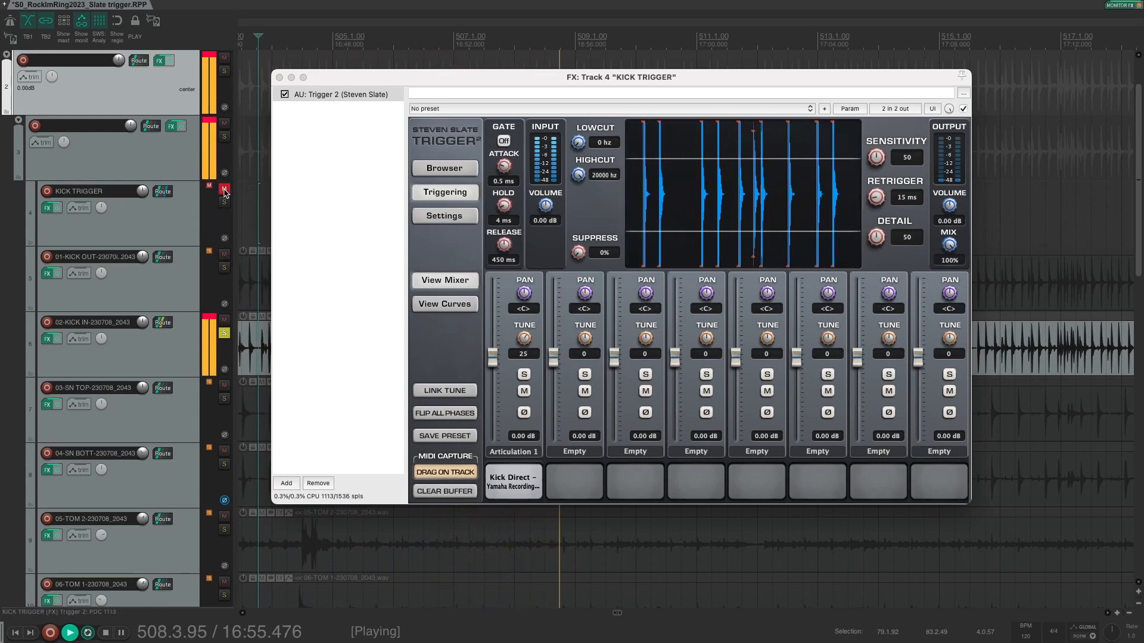
click(224, 190)
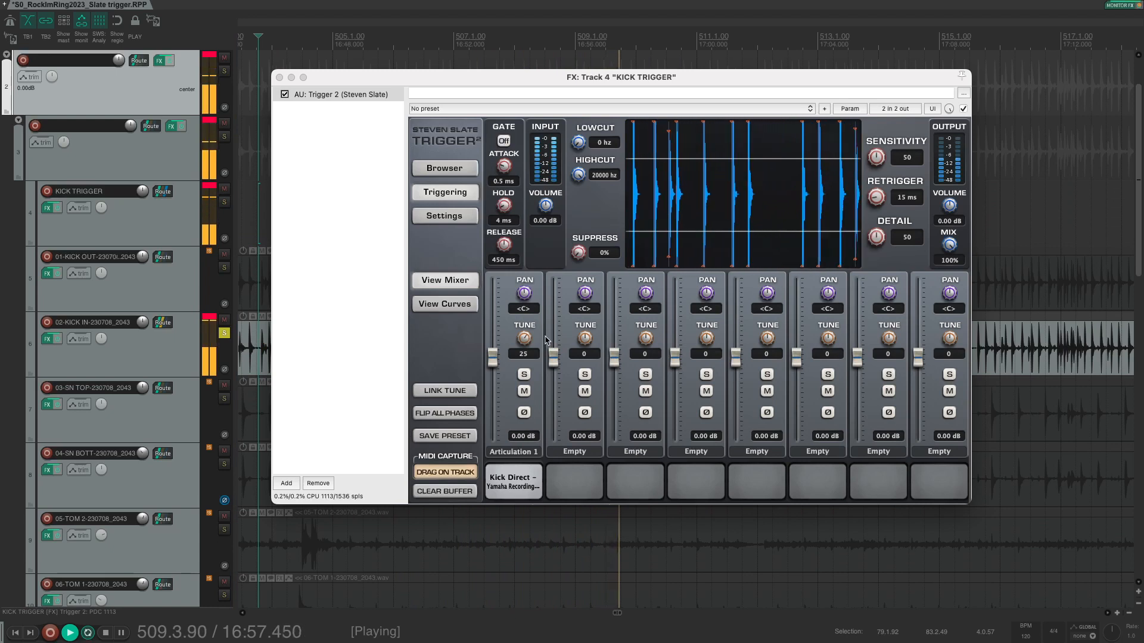
drag(493, 357, 496, 336)
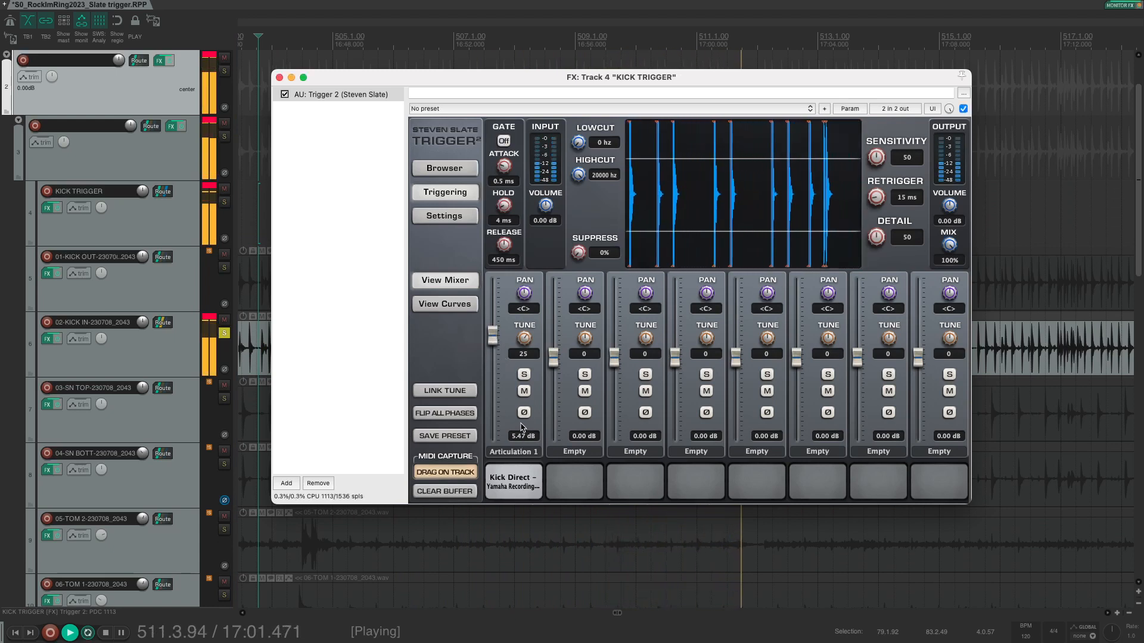
key(space)
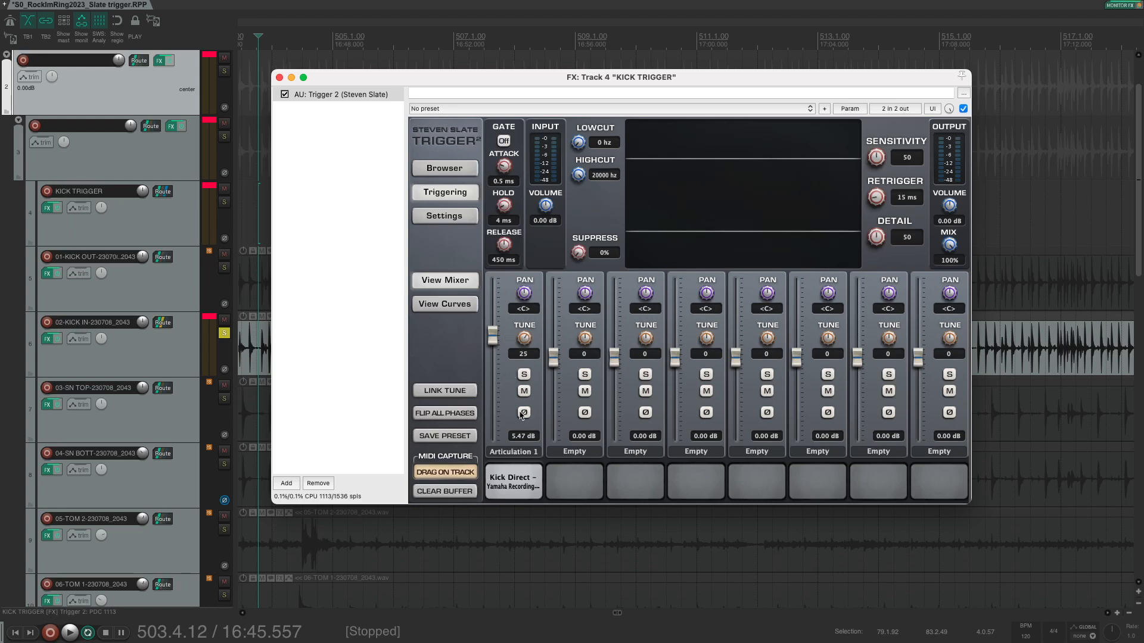
Audition the first sample with inverted phase against the kick-in microphone and restore its normal phase.
key(space)
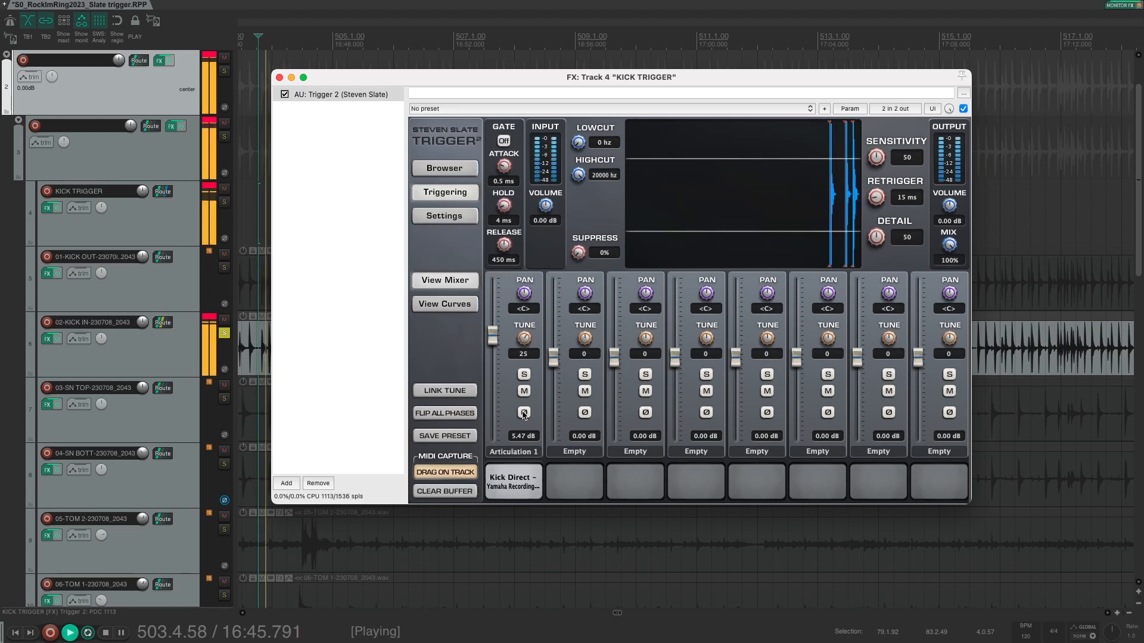
click(524, 413)
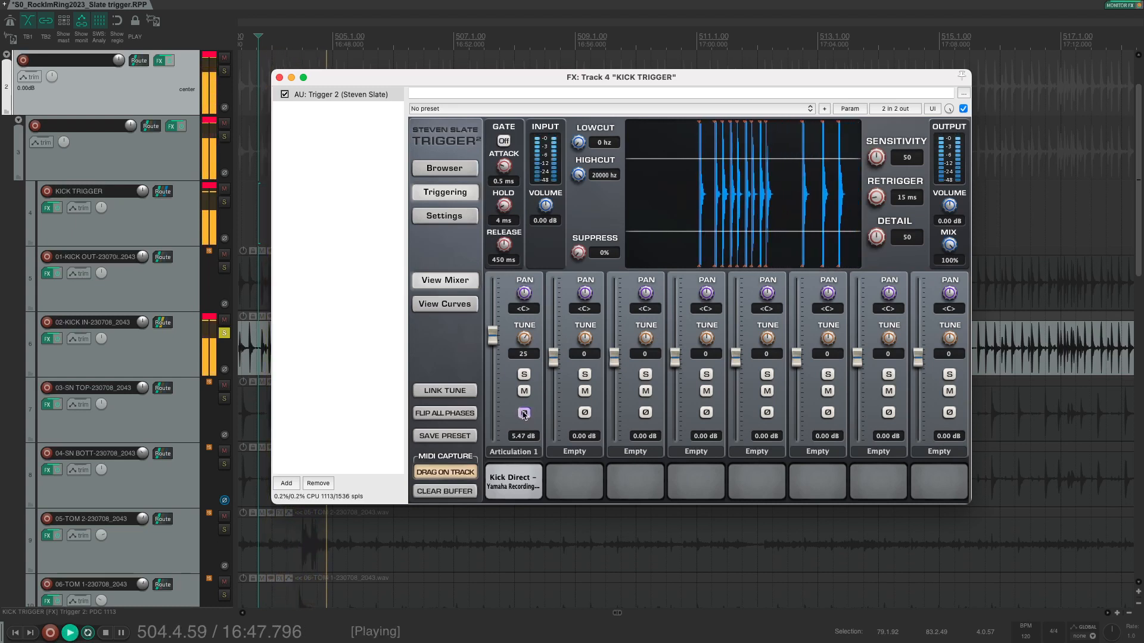
click(524, 413)
key(space)
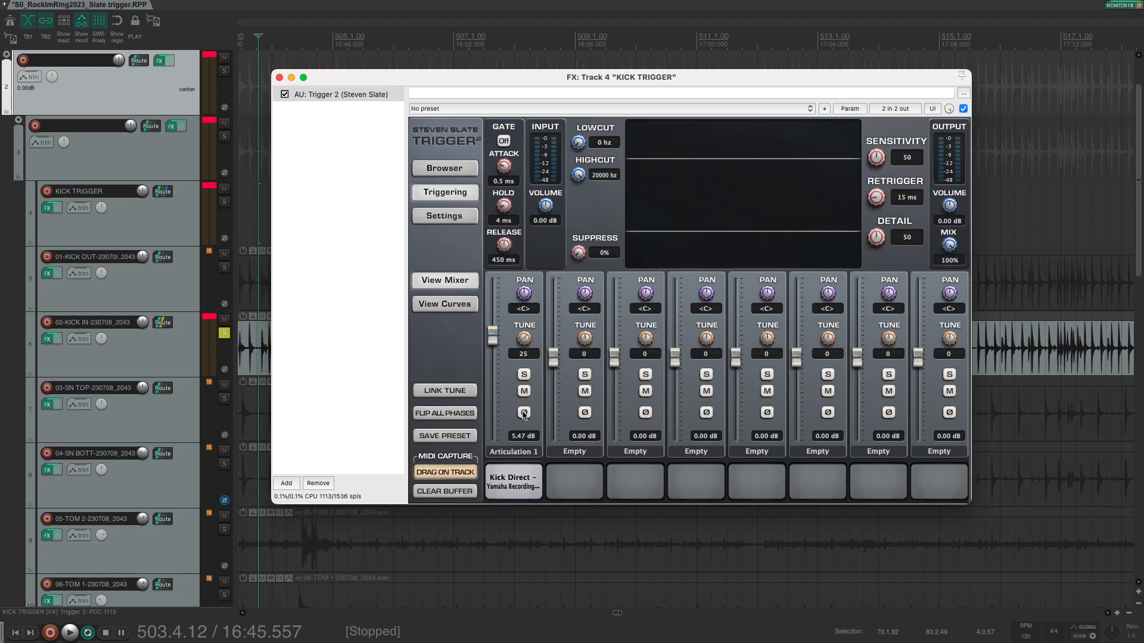
Check the articulation choices of the first sample slot and audition its Kick Direct sample on its own.
click(517, 453)
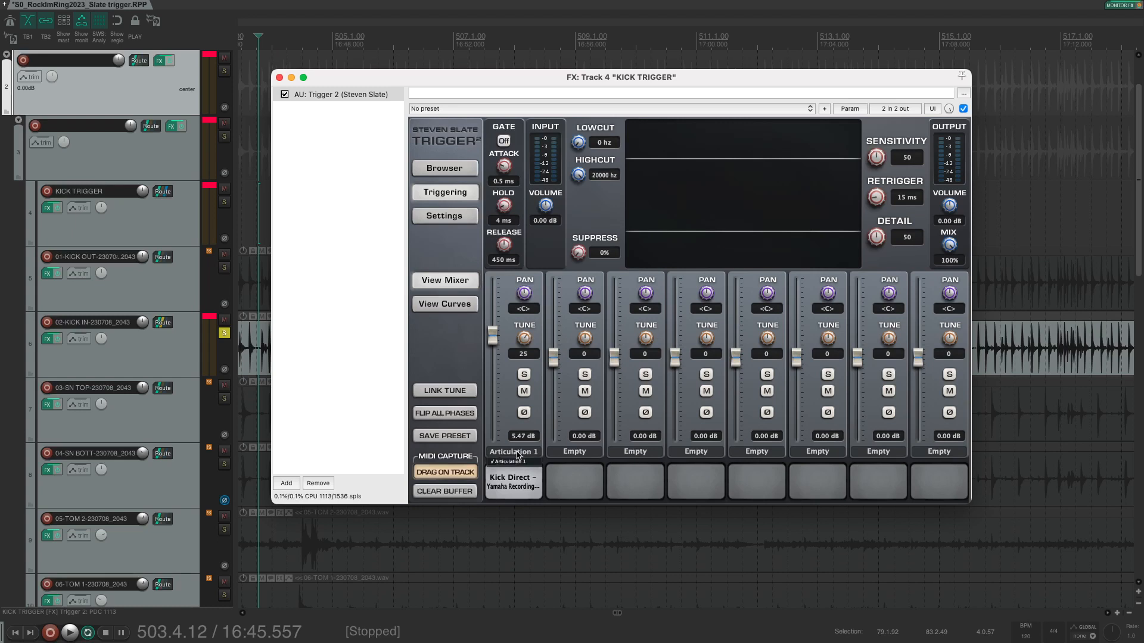
click(519, 455)
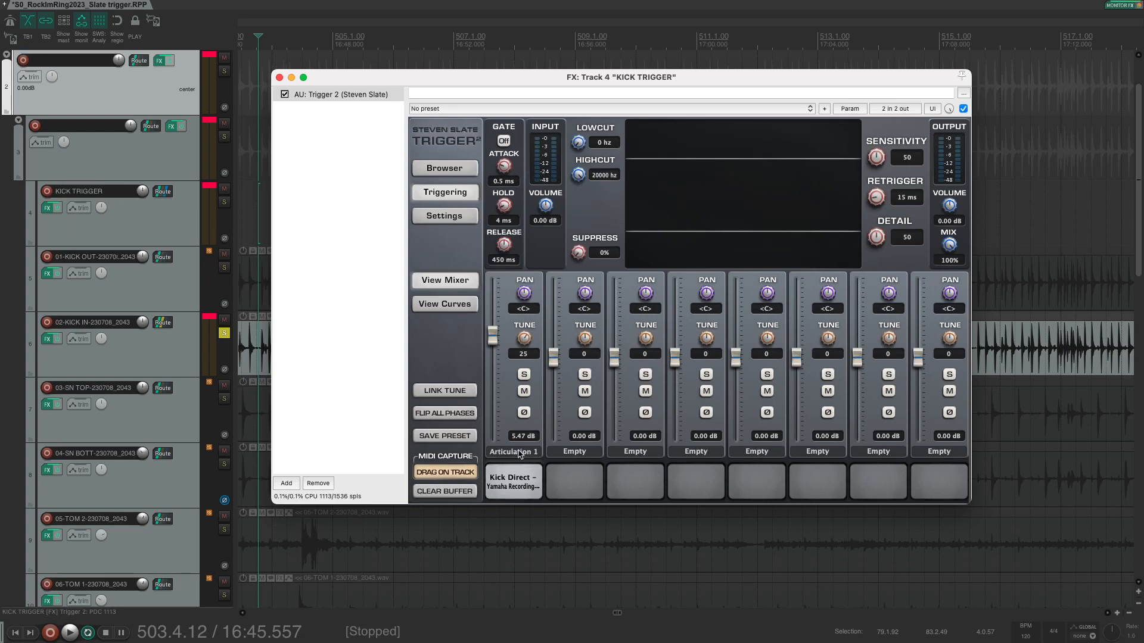
click(518, 485)
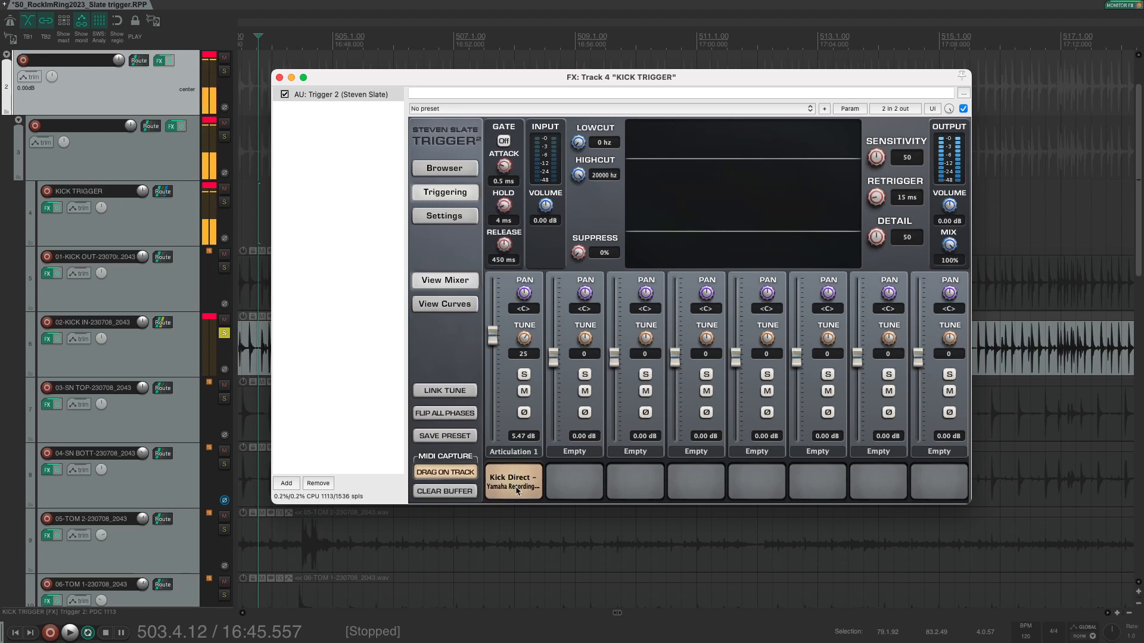
click(513, 485)
click(512, 483)
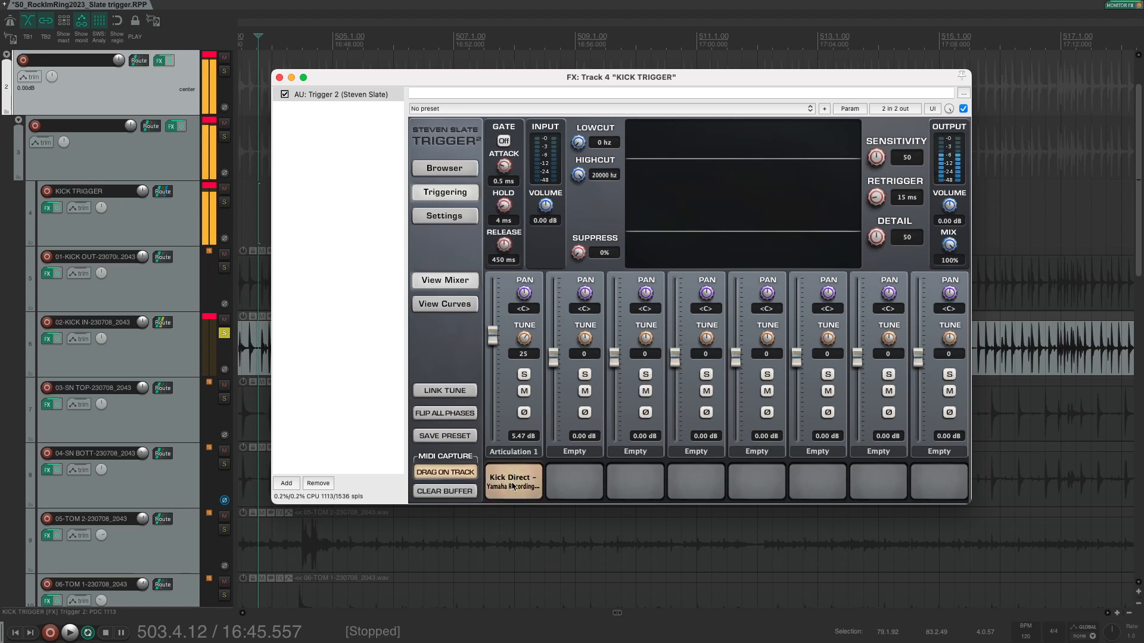
Audition the loaded kick sample and, with KICK TRIGGER soloed, shorten its envelope to 0.00 s sustain and 0.02 s release.
click(513, 486)
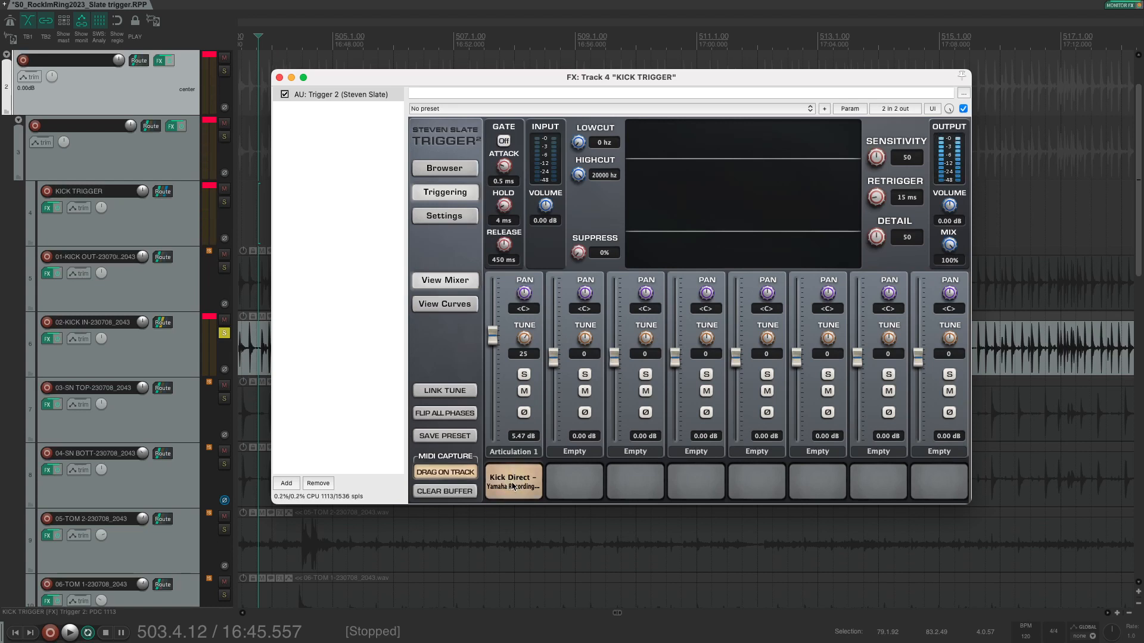
click(512, 485)
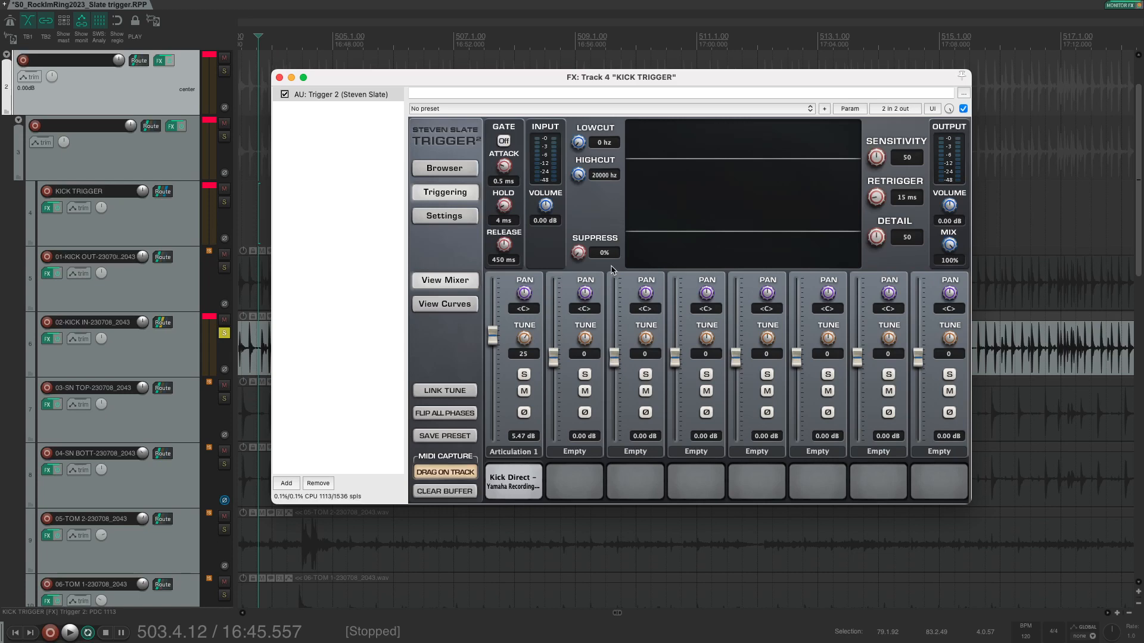
click(447, 306)
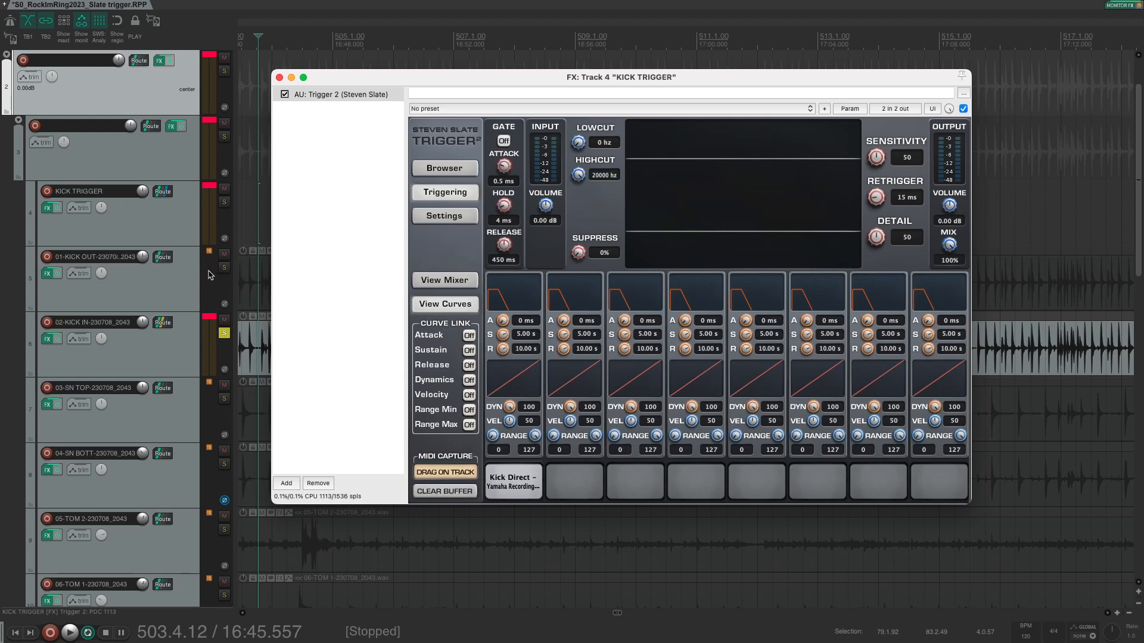
click(224, 202)
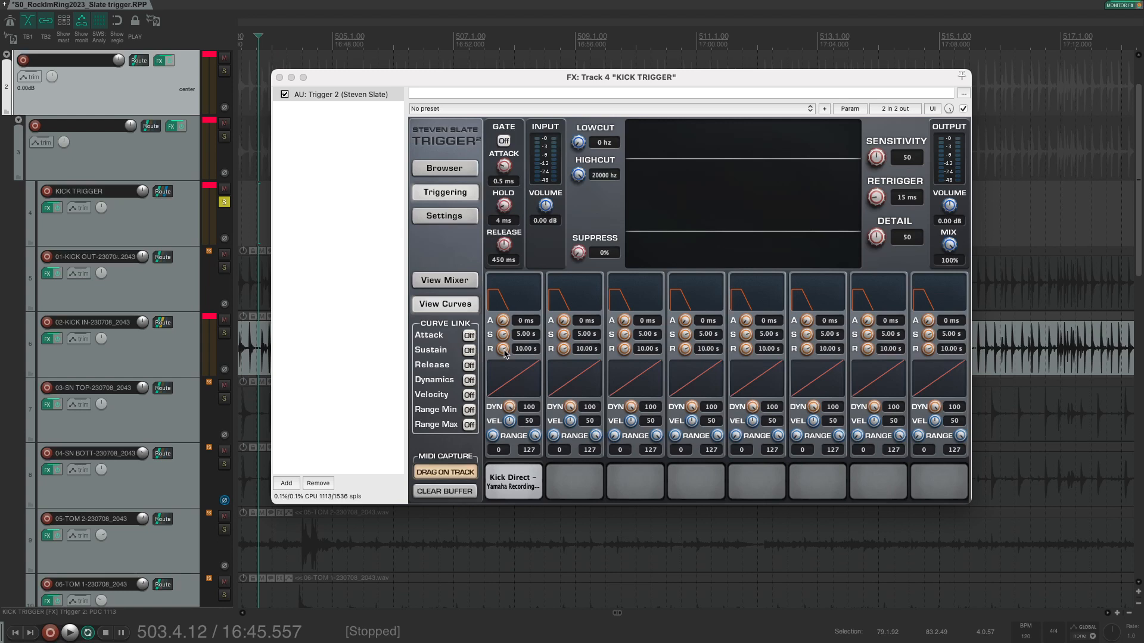
key(space)
drag(503, 337, 505, 429)
drag(504, 350, 515, 417)
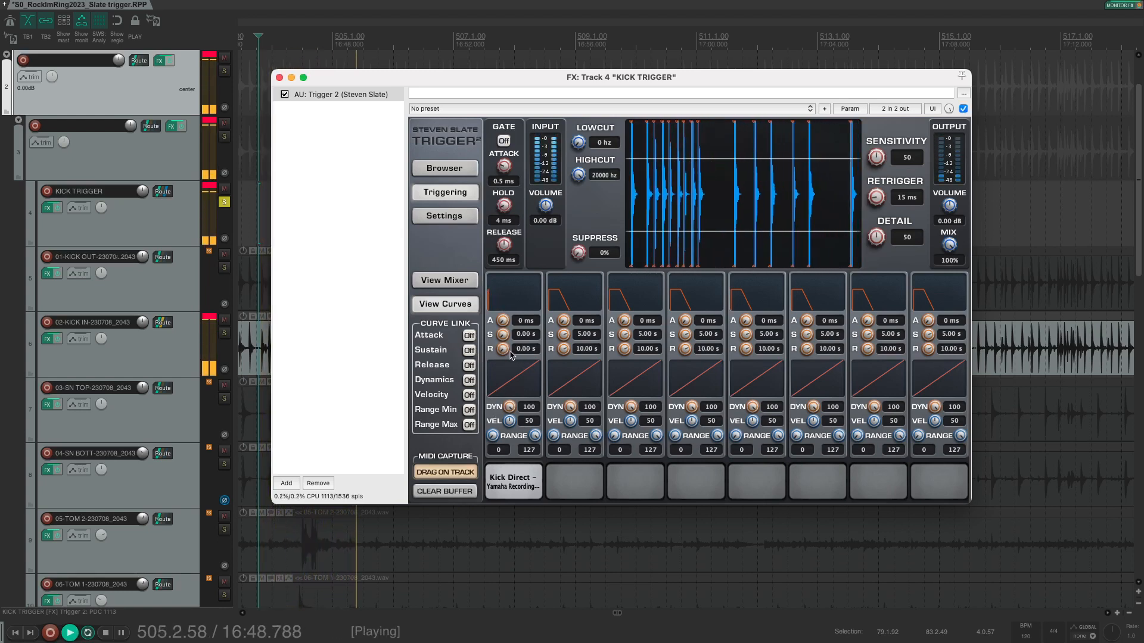
drag(505, 354, 507, 346)
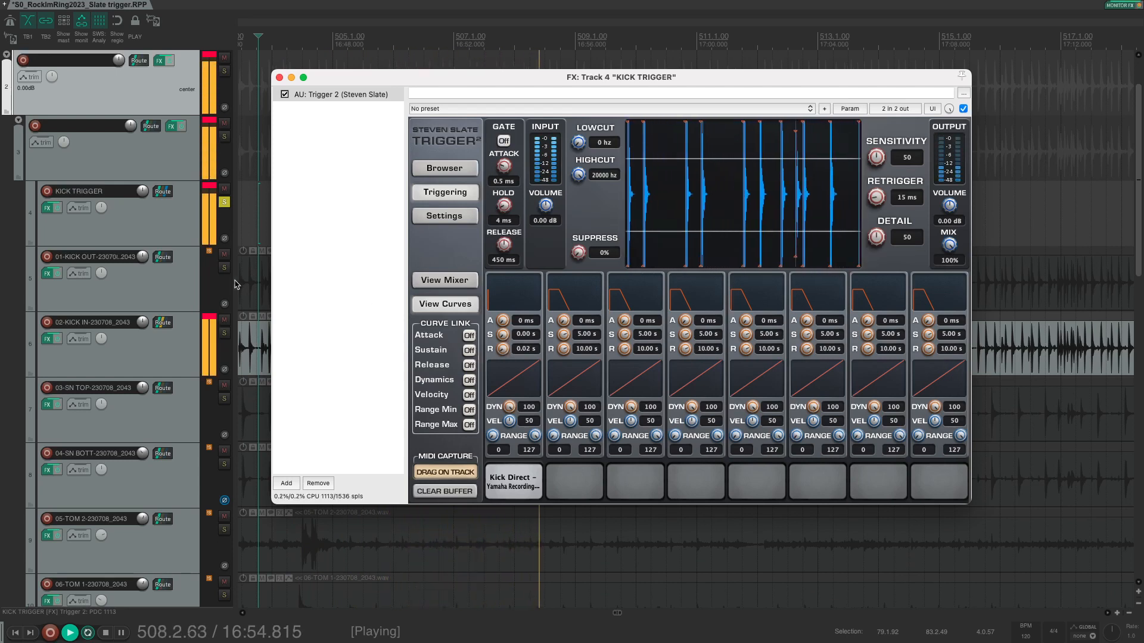
key(space)
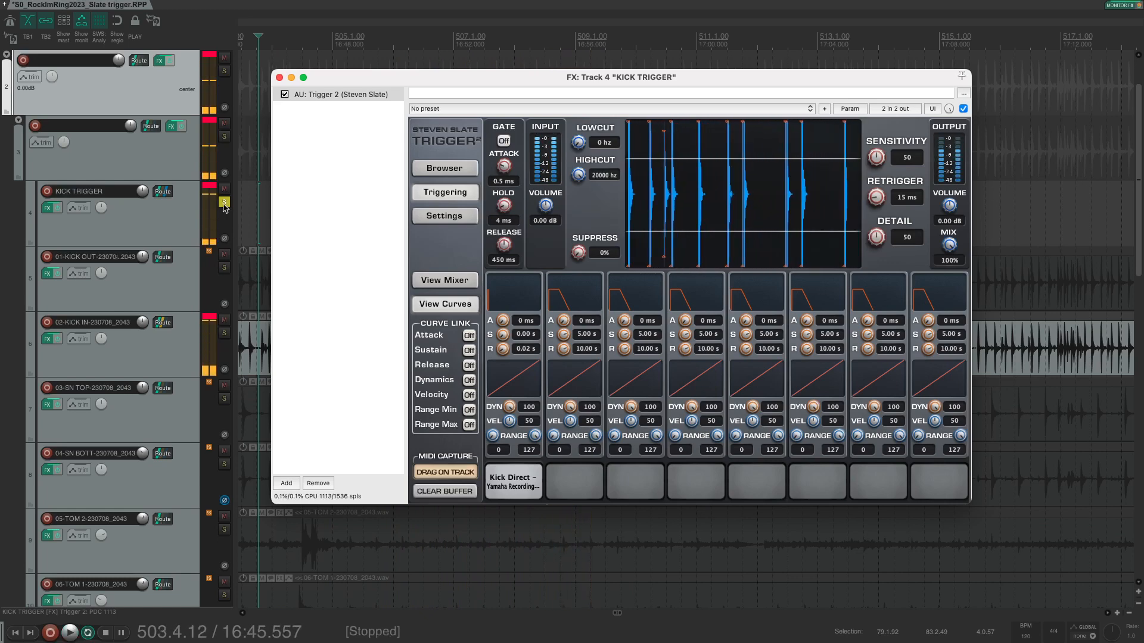
Unsolo the KICK TRIGGER track and compare the full drum kit with and without the shortened kick sample.
click(225, 203)
key(space)
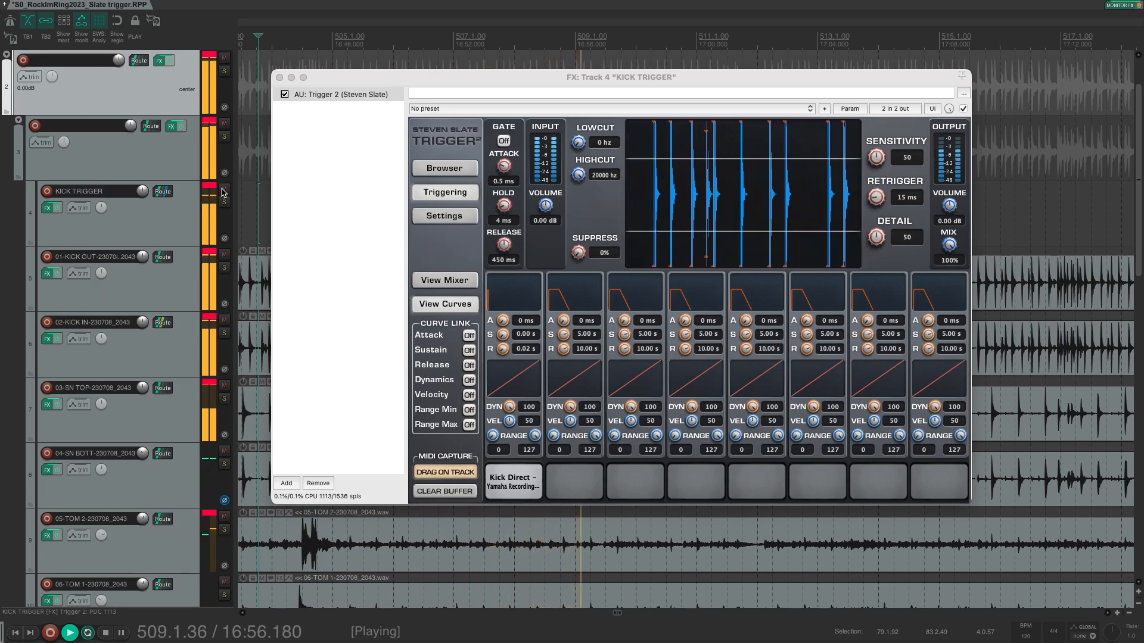
click(186, 206)
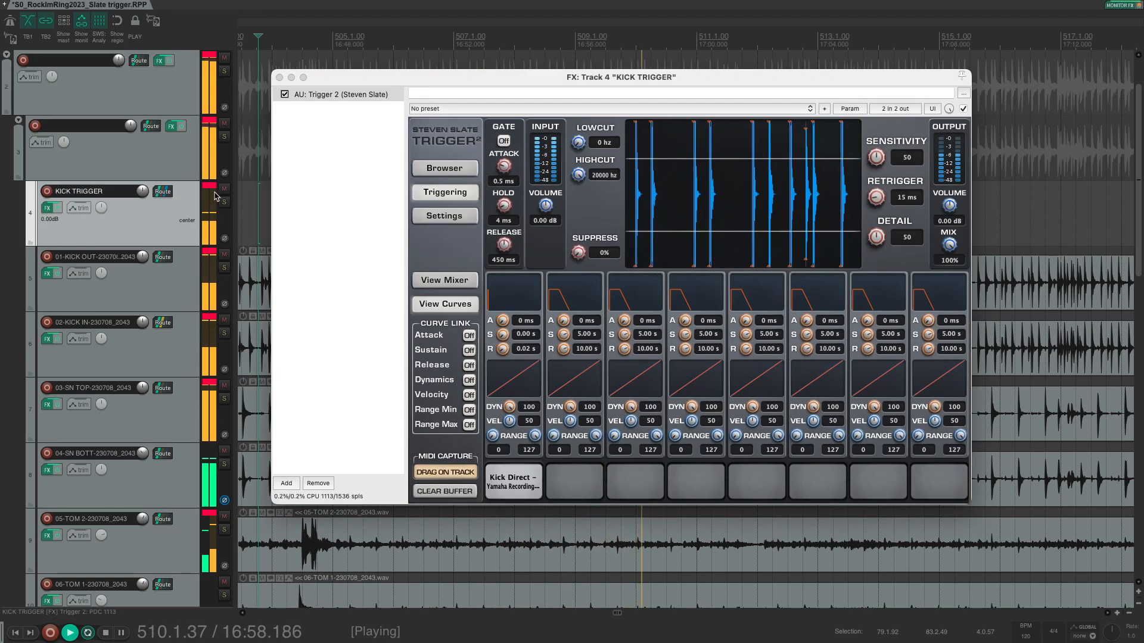
key(space)
click(223, 190)
key(space)
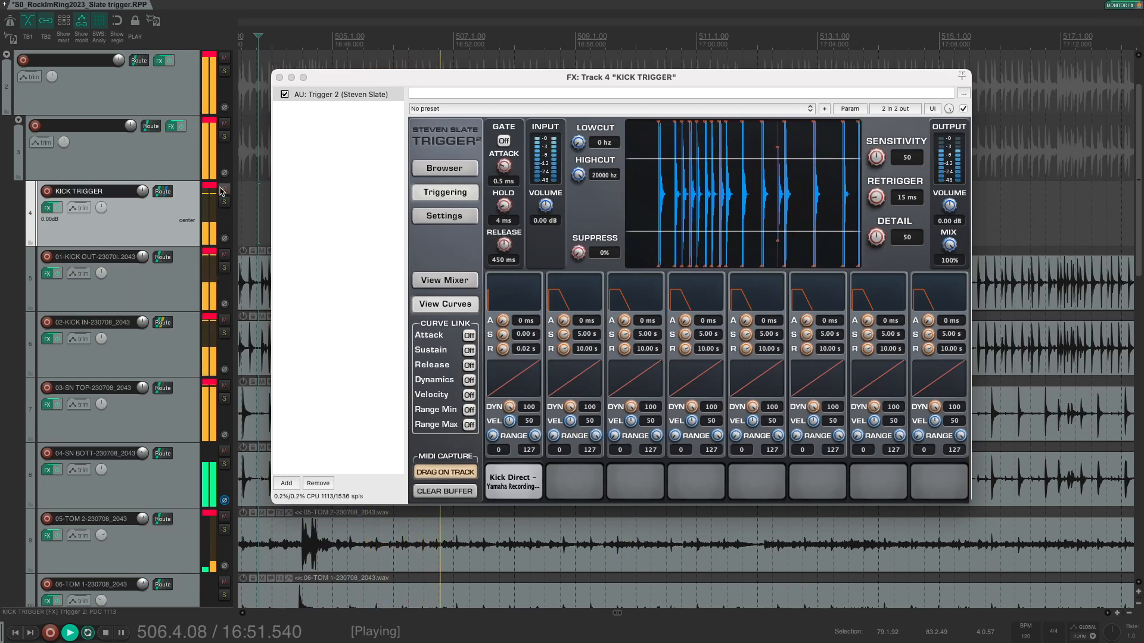
click(225, 203)
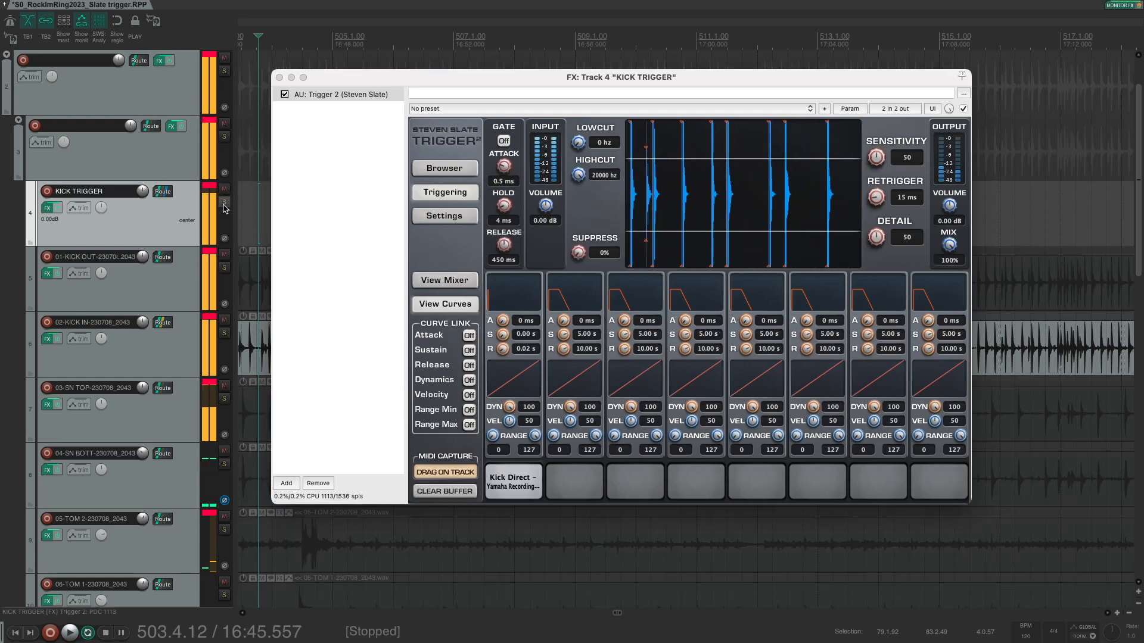
click(225, 204)
key(space)
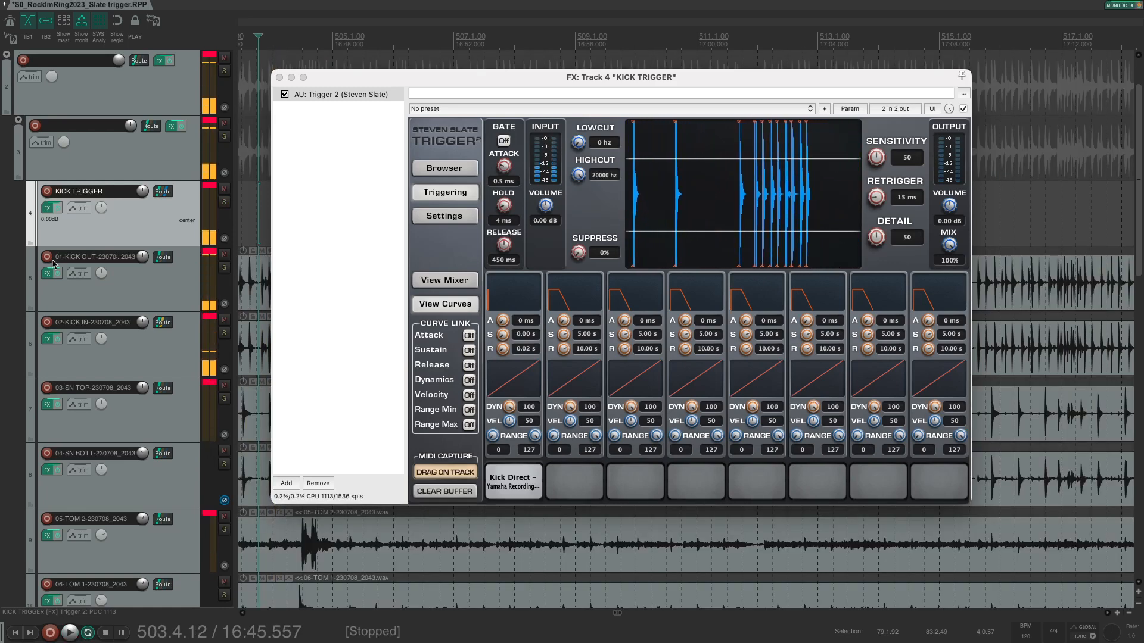
Close the plug-in window, insert a new track below 02-KICK IN and name it SNARE TRIGGER.
click(279, 77)
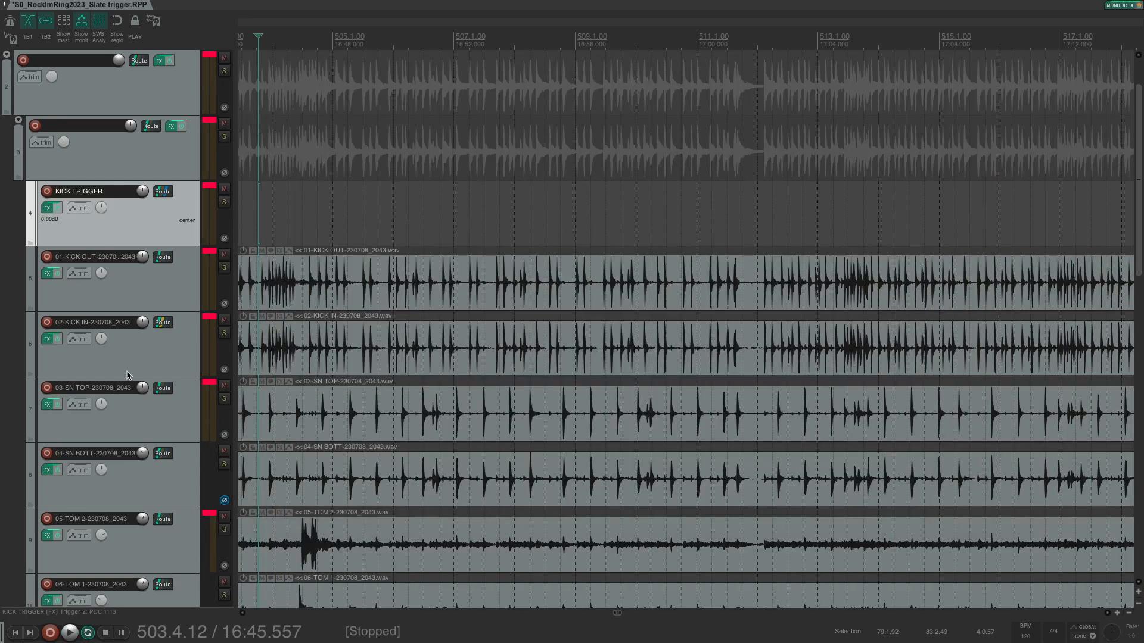
click(143, 361)
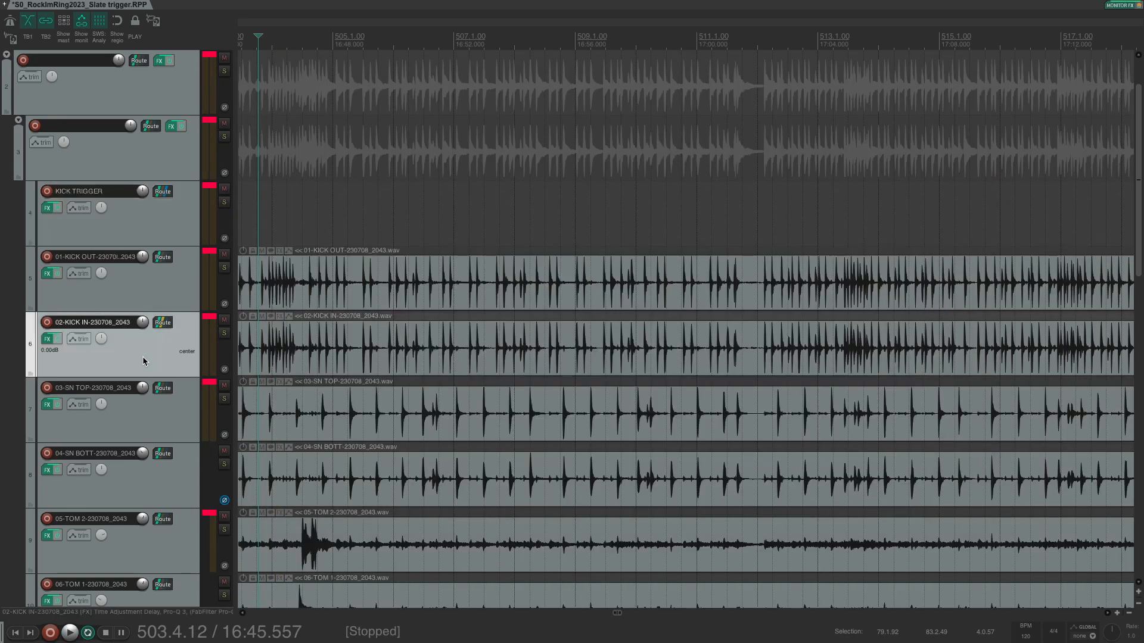
key(ctrl+t)
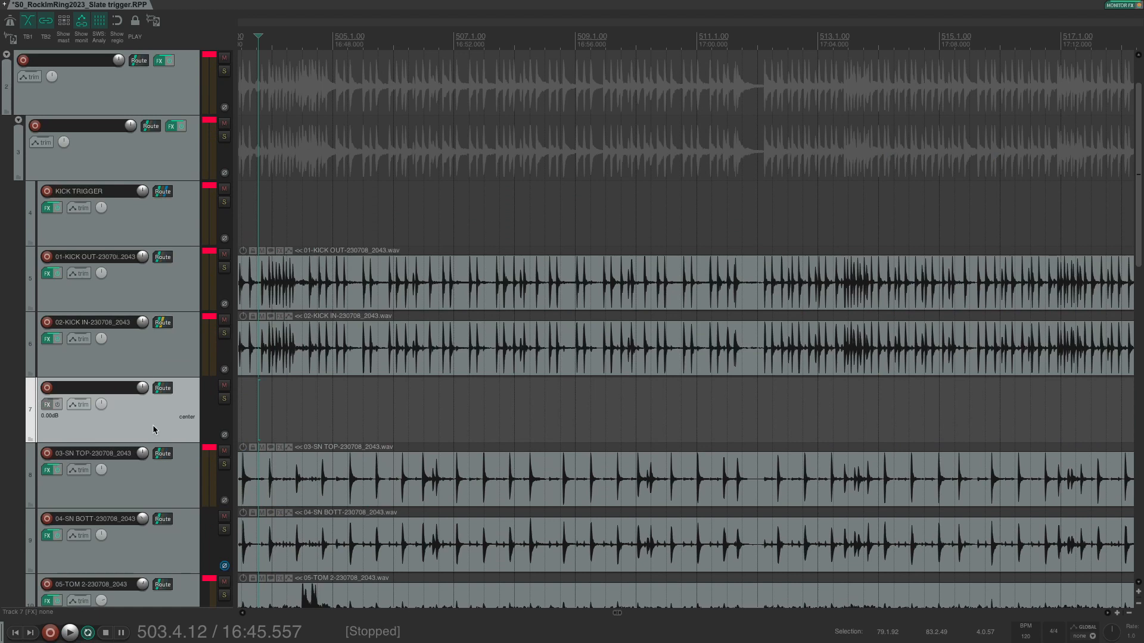
double_click(102, 392)
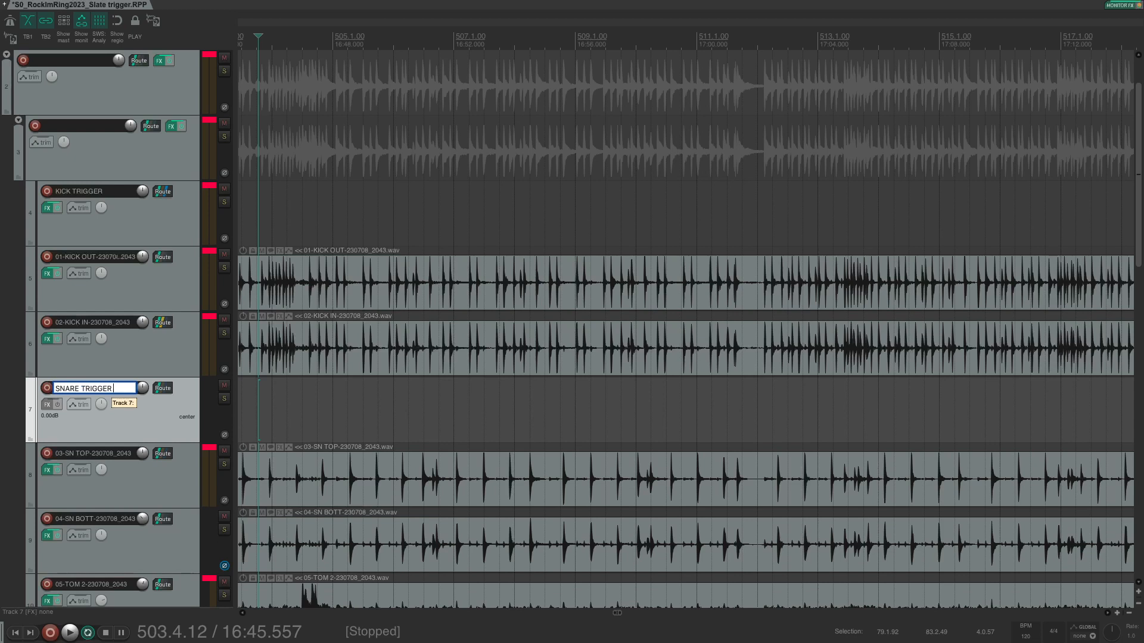
key(Return)
Add AU: Trigger 2 (Steven Slate) to the SNARE TRIGGER track and route the 03-SN TOP track into it.
click(48, 404)
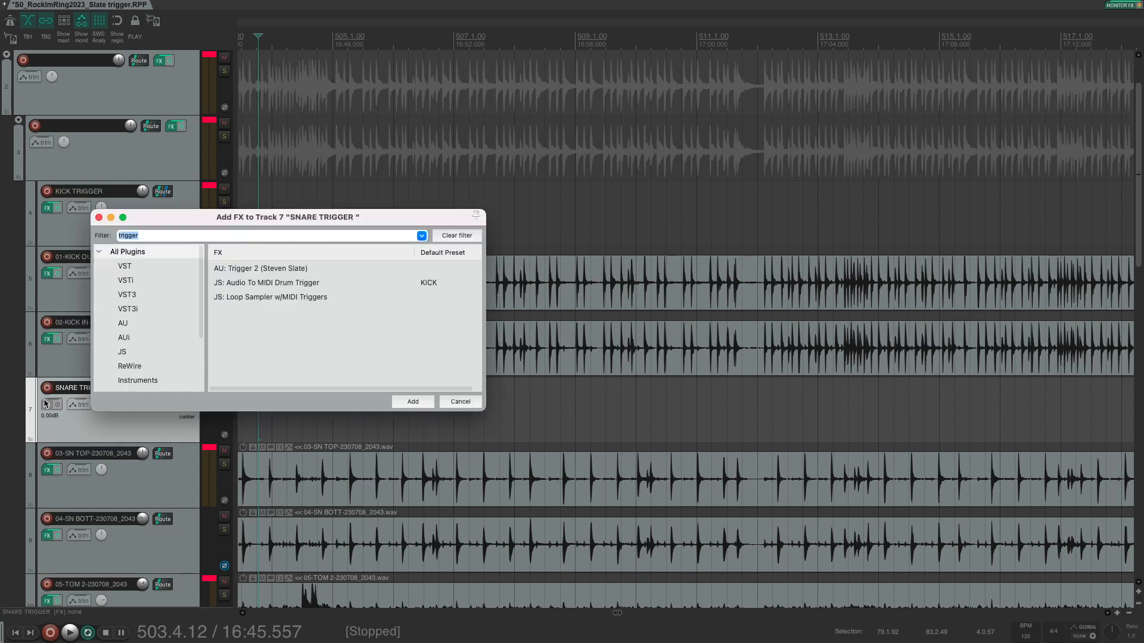
click(269, 268)
double_click(270, 268)
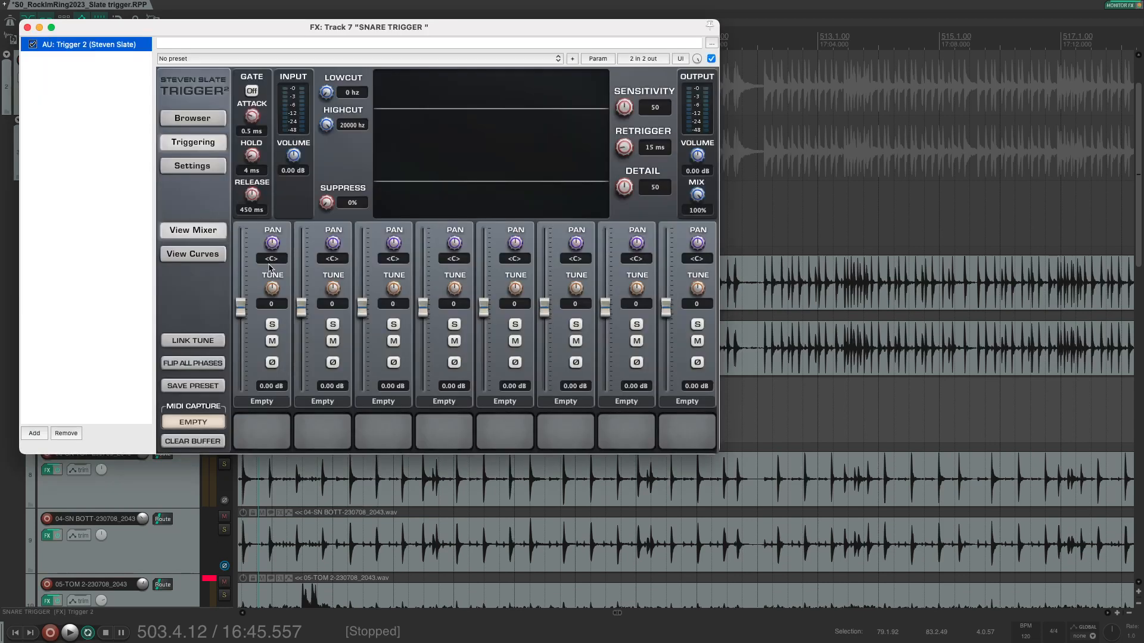
drag(211, 29, 429, 65)
click(163, 454)
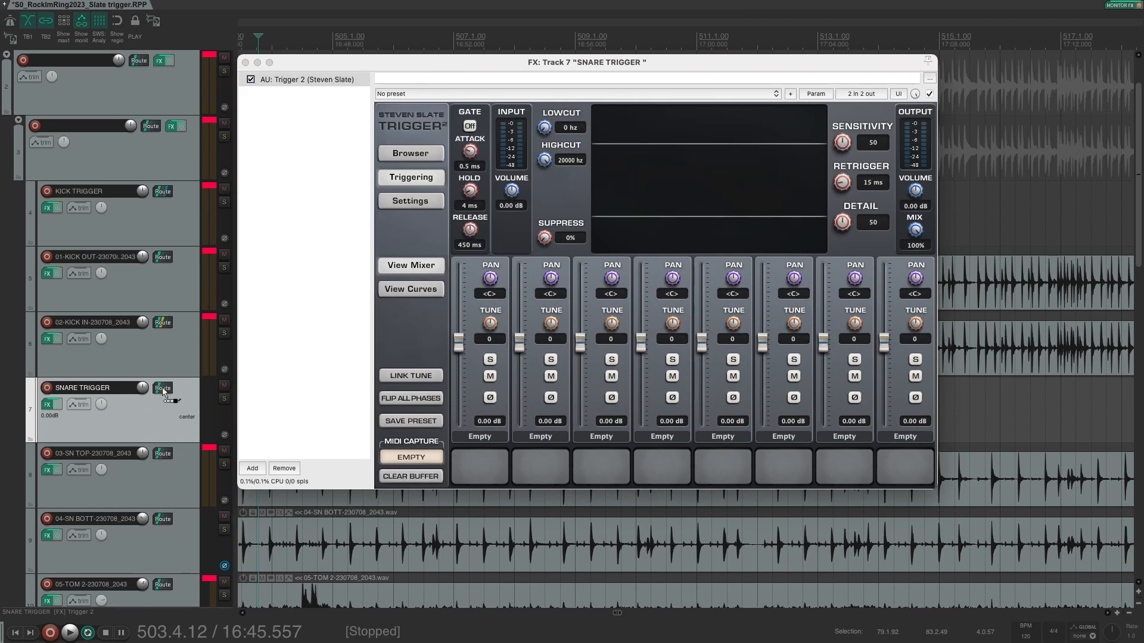
Load The Dong Top.tci from the CLA Snares sample folder into the first sample slot.
click(408, 155)
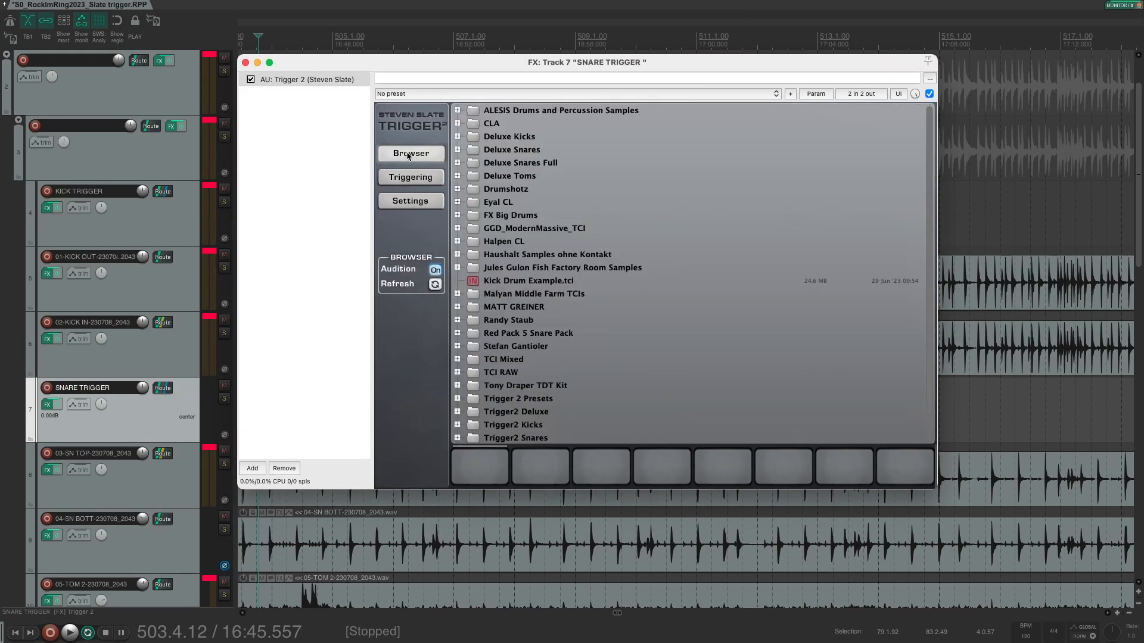
click(457, 124)
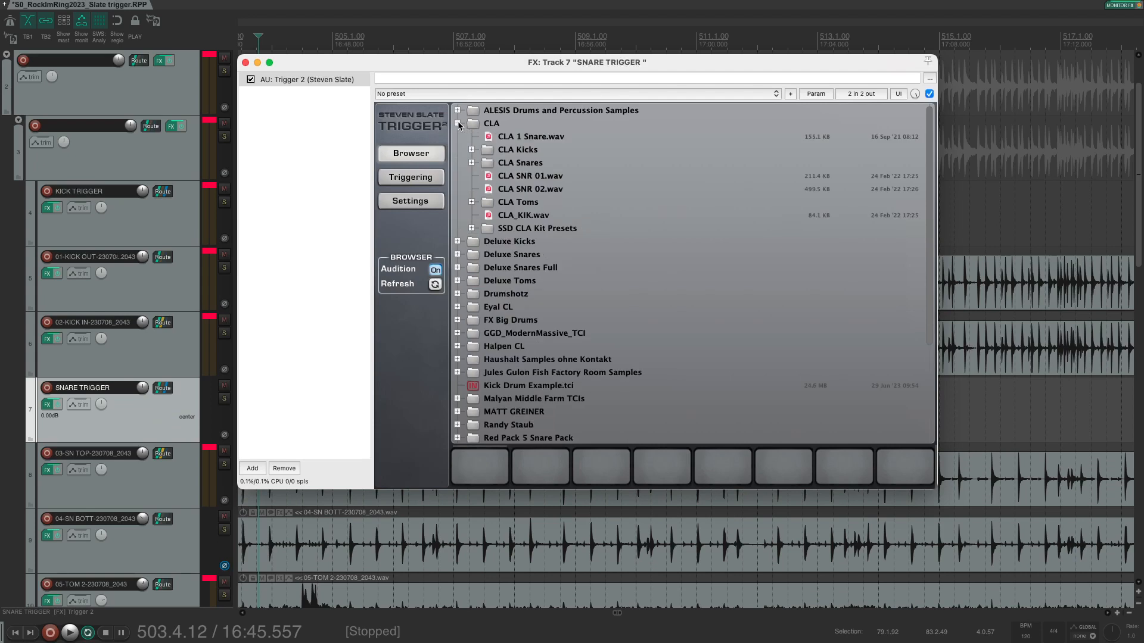
click(471, 163)
click(485, 268)
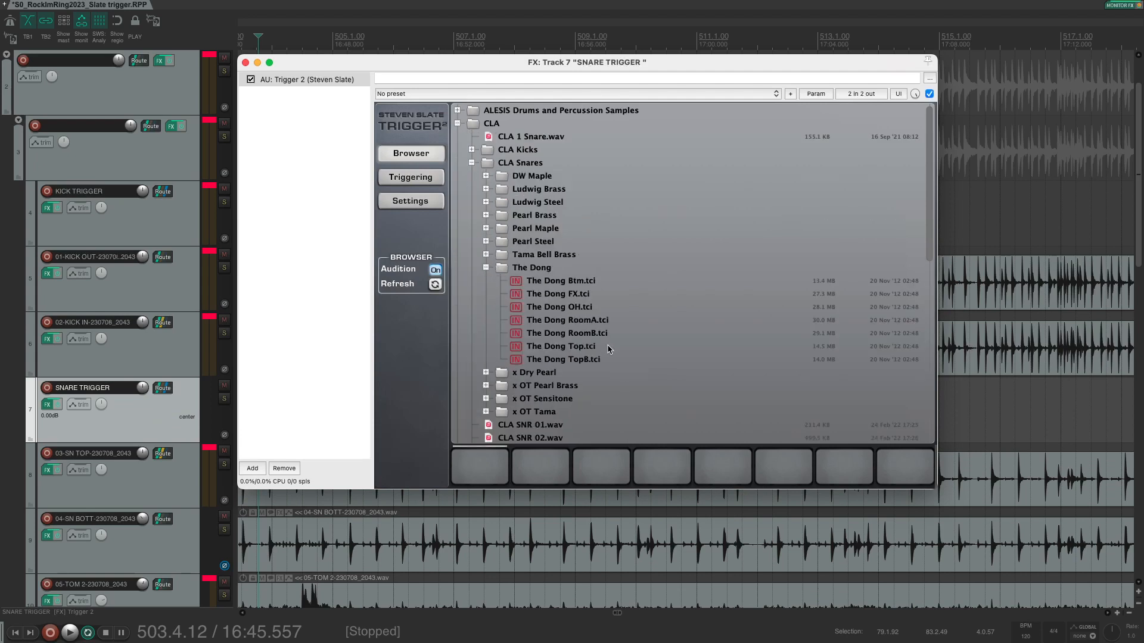
drag(596, 346, 480, 463)
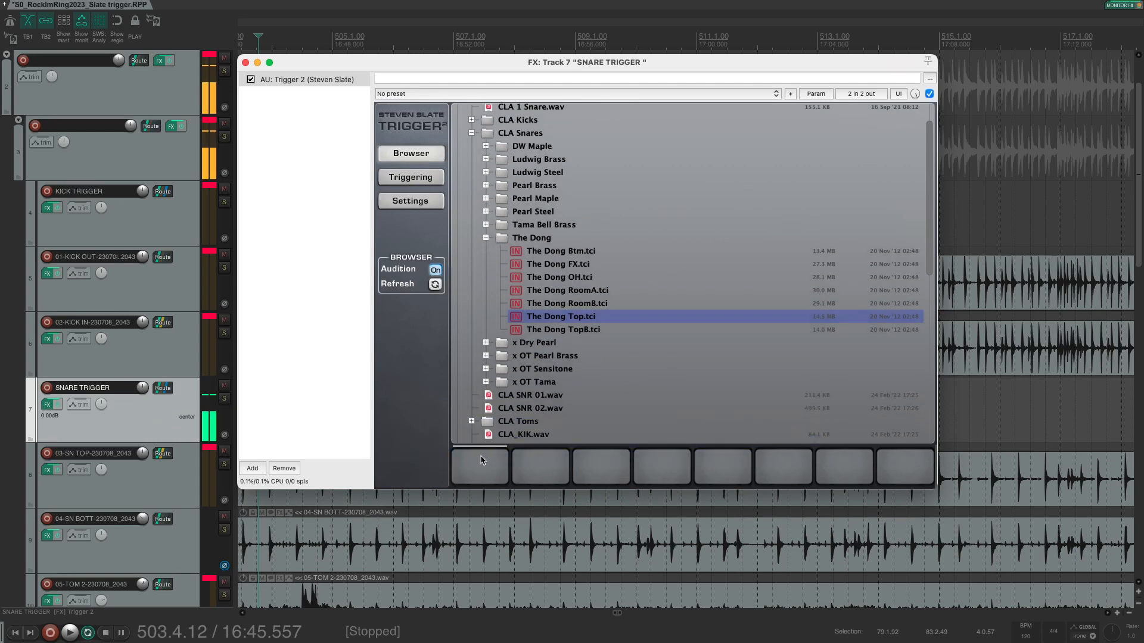
Solo SNARE TRIGGER, set the first snare sample's release to 0.11 s during playback, and unsolo the track.
click(400, 178)
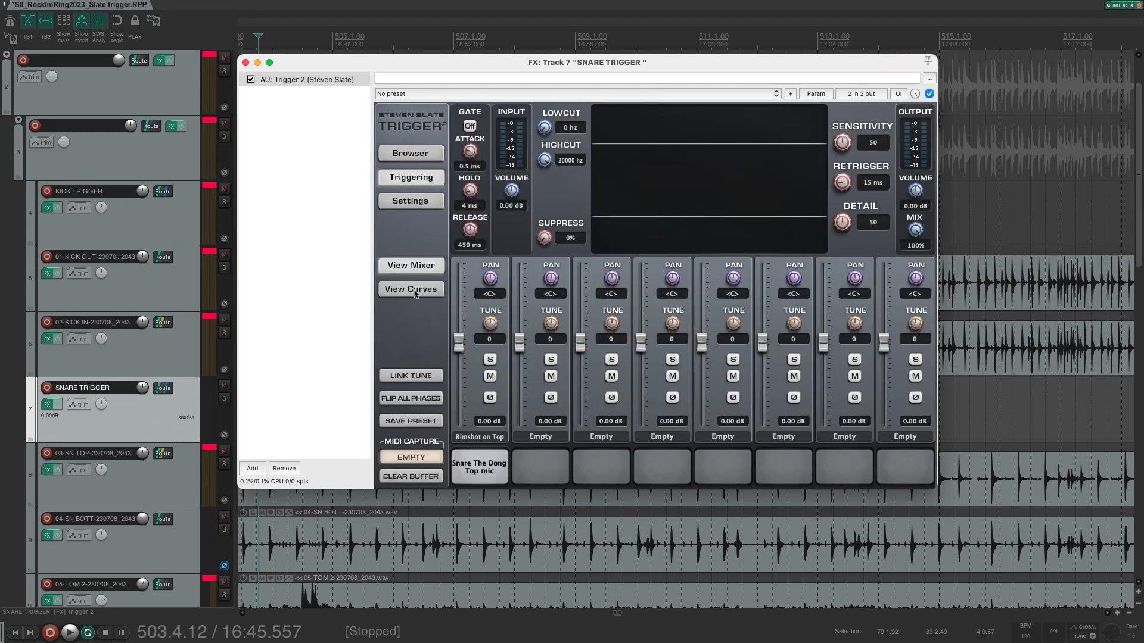
click(415, 291)
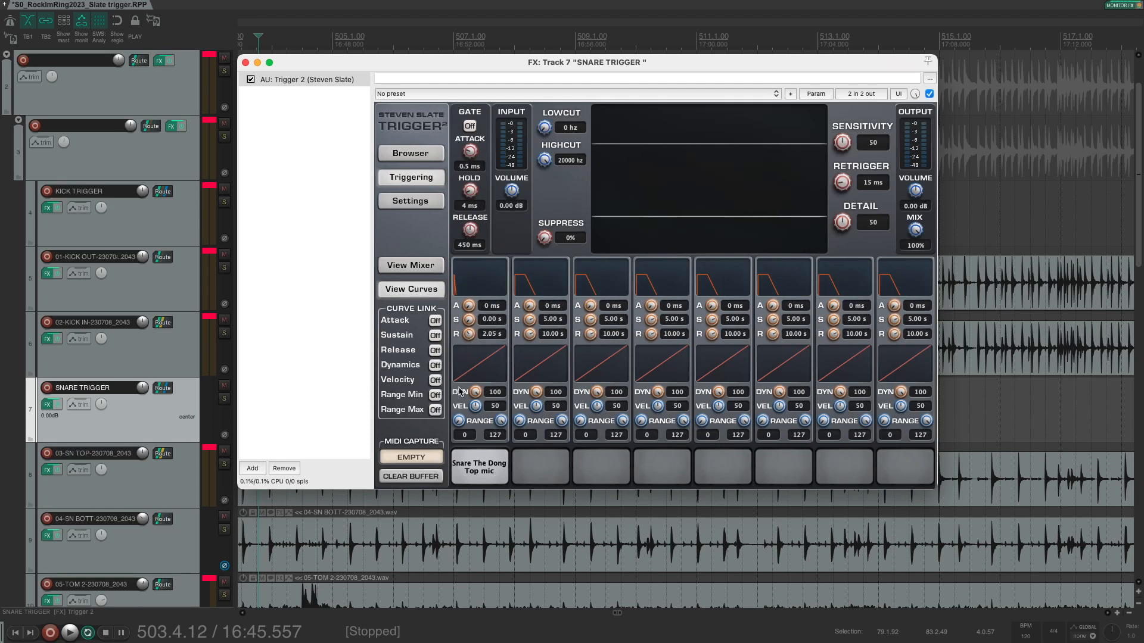
click(224, 399)
key(space)
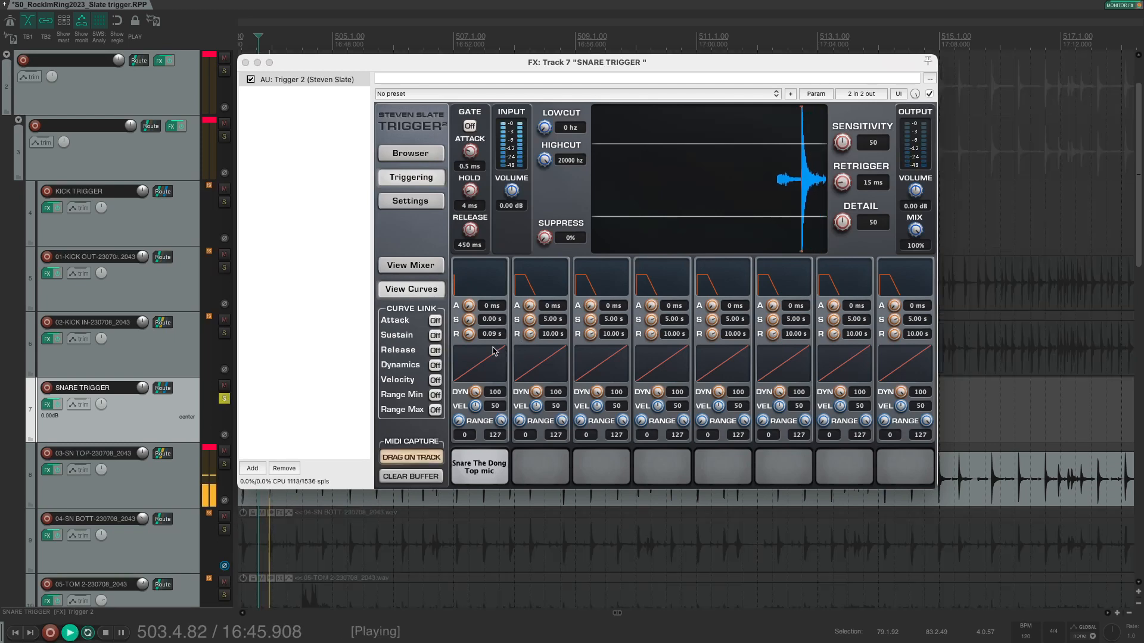
drag(468, 334, 469, 335)
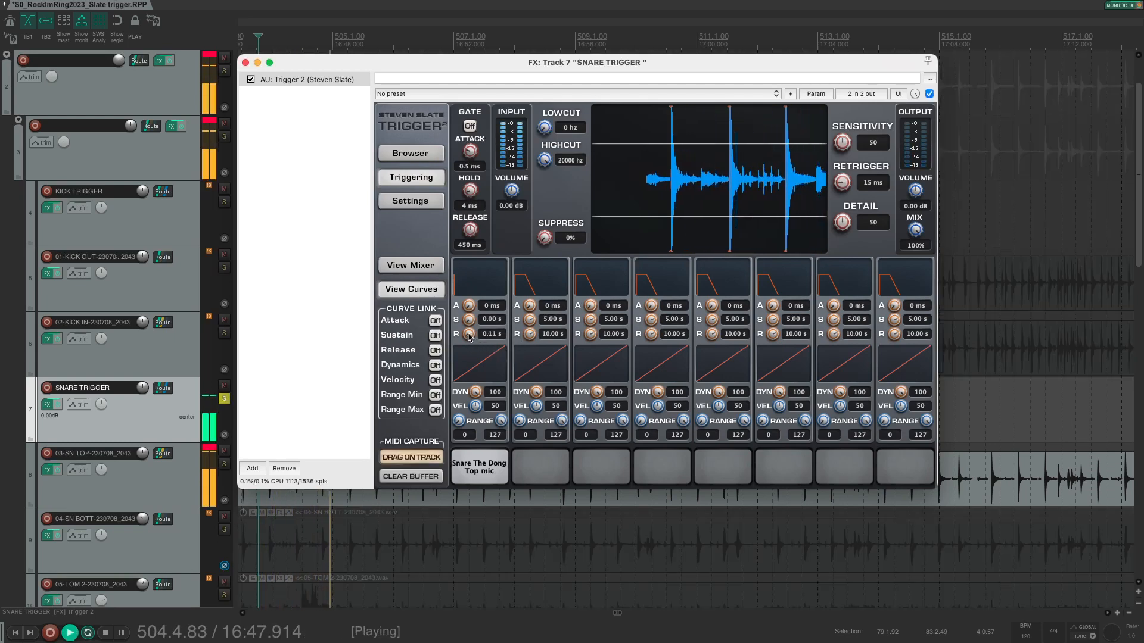
key(space)
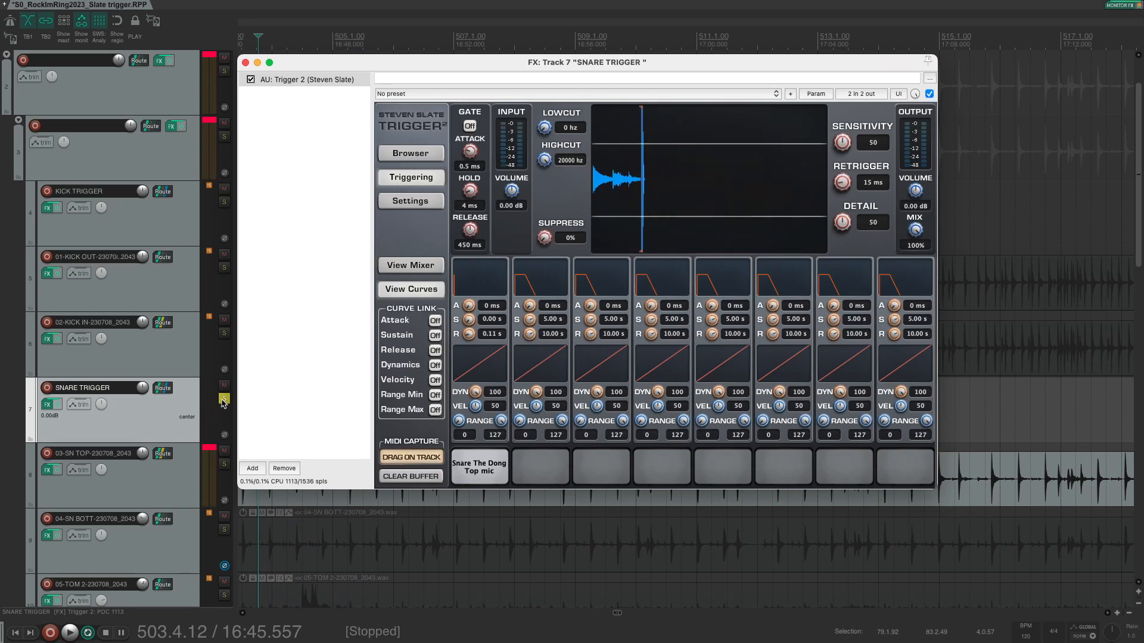
click(223, 400)
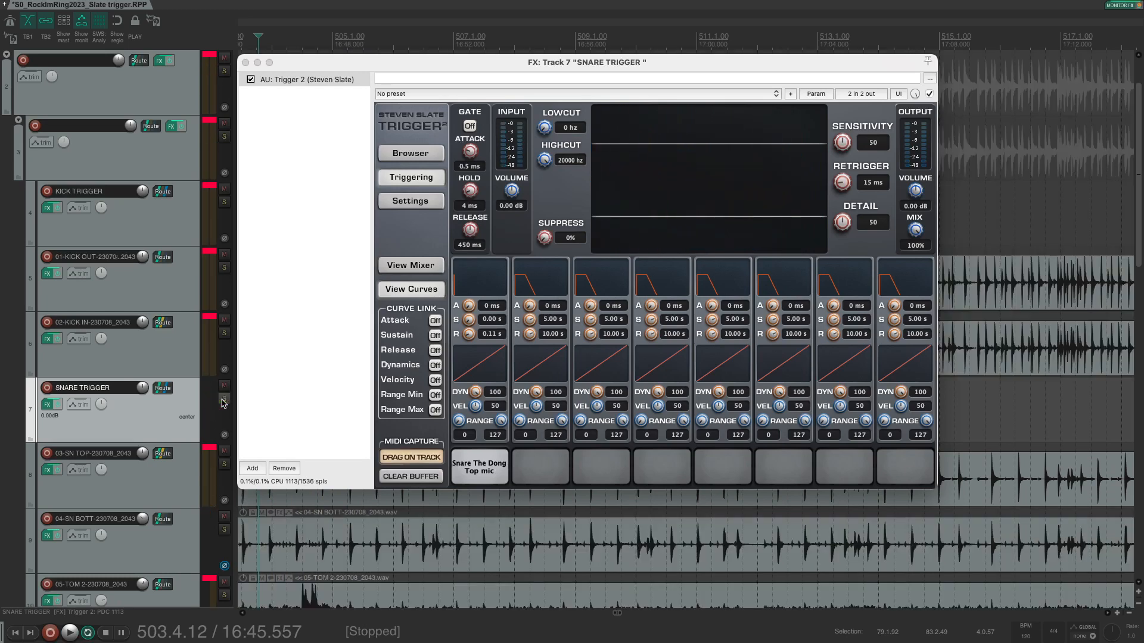
Audition the first snare sample in the full kit with normal and inverted phase, and restore its normal phase.
key(space)
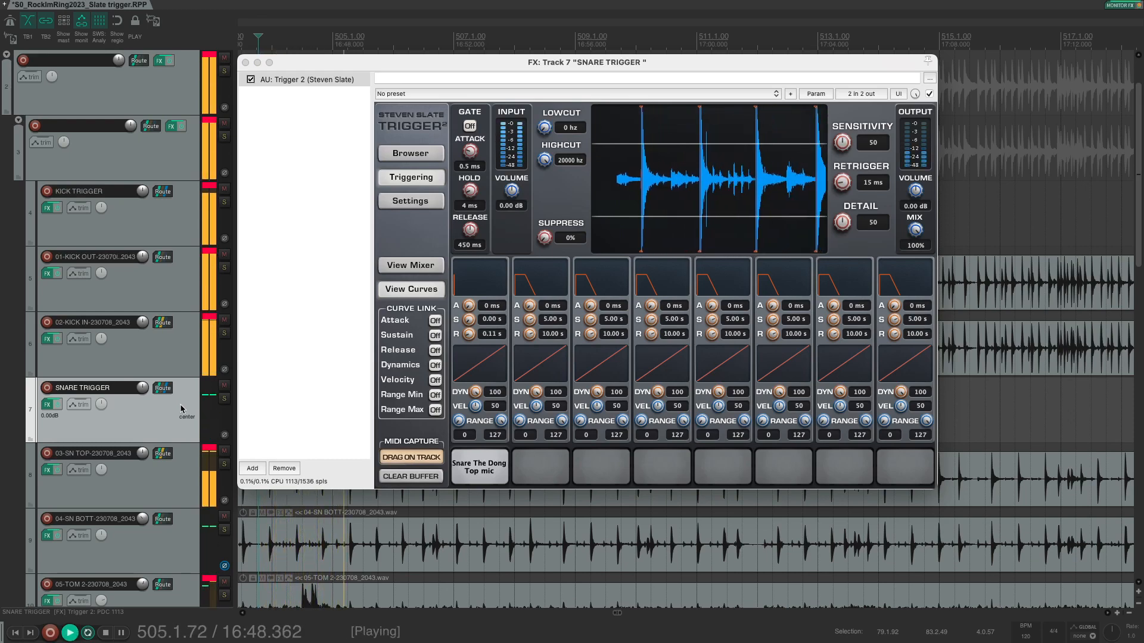
click(411, 265)
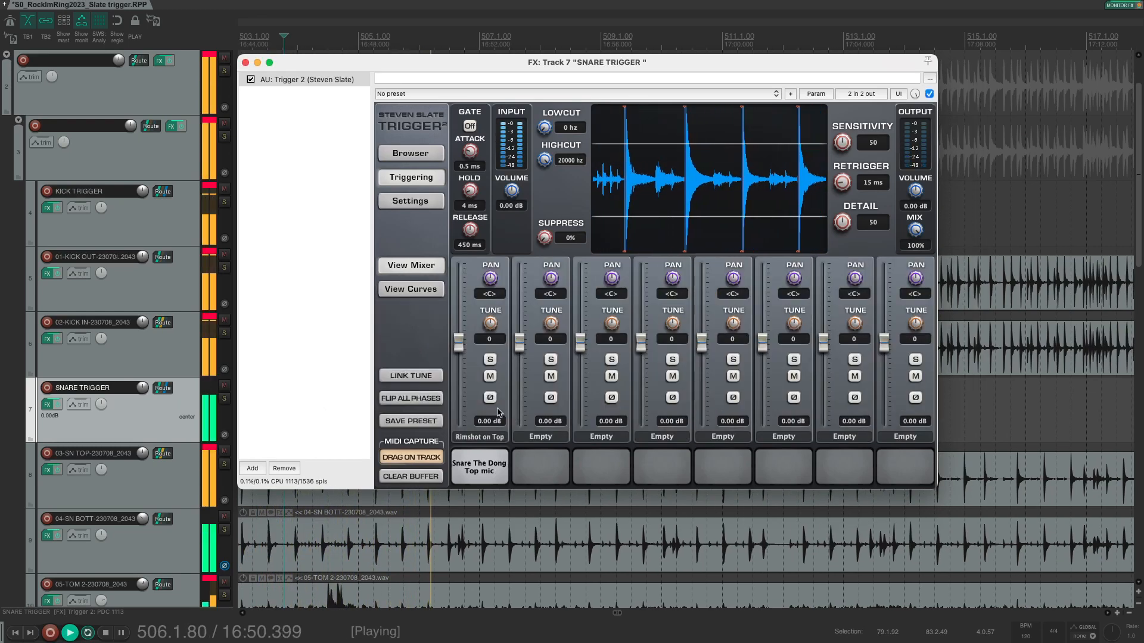
key(space)
click(490, 397)
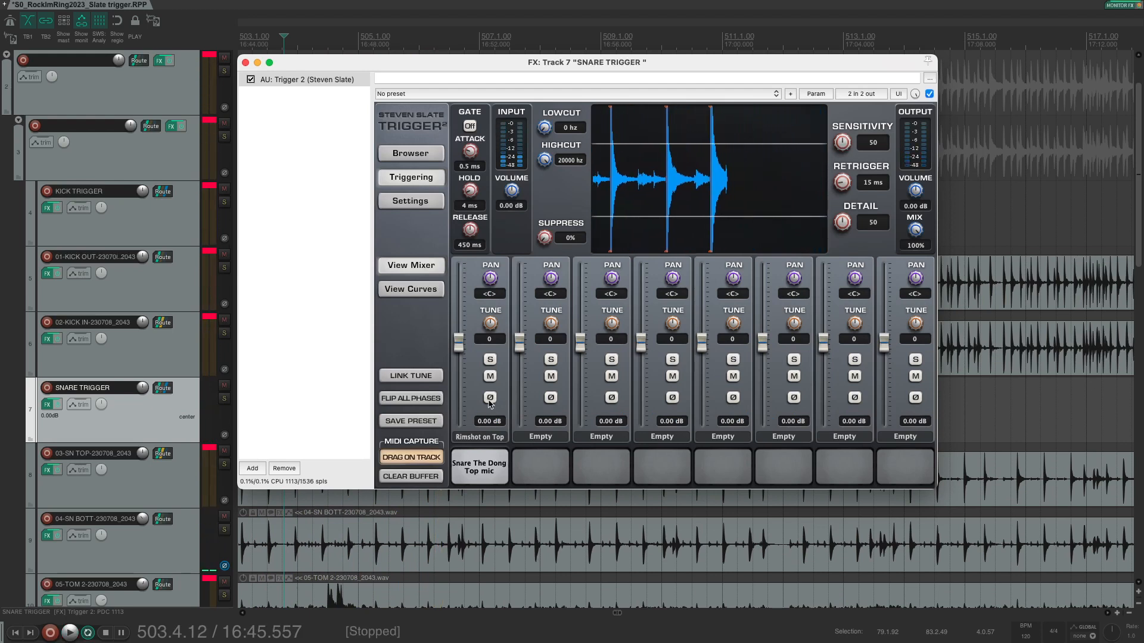
key(space)
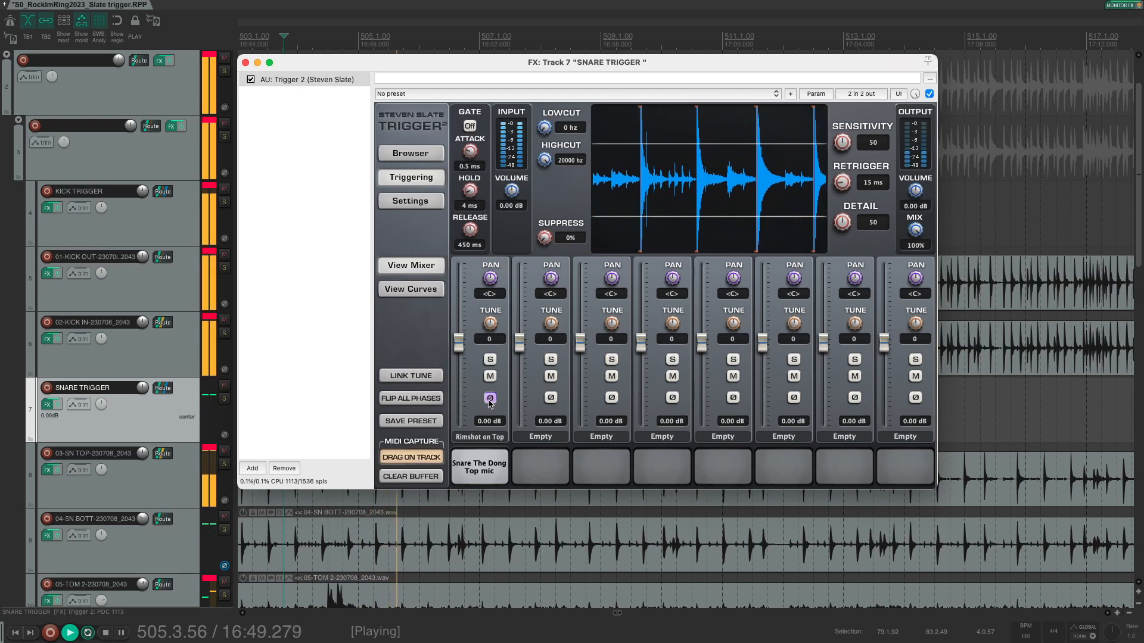
click(488, 401)
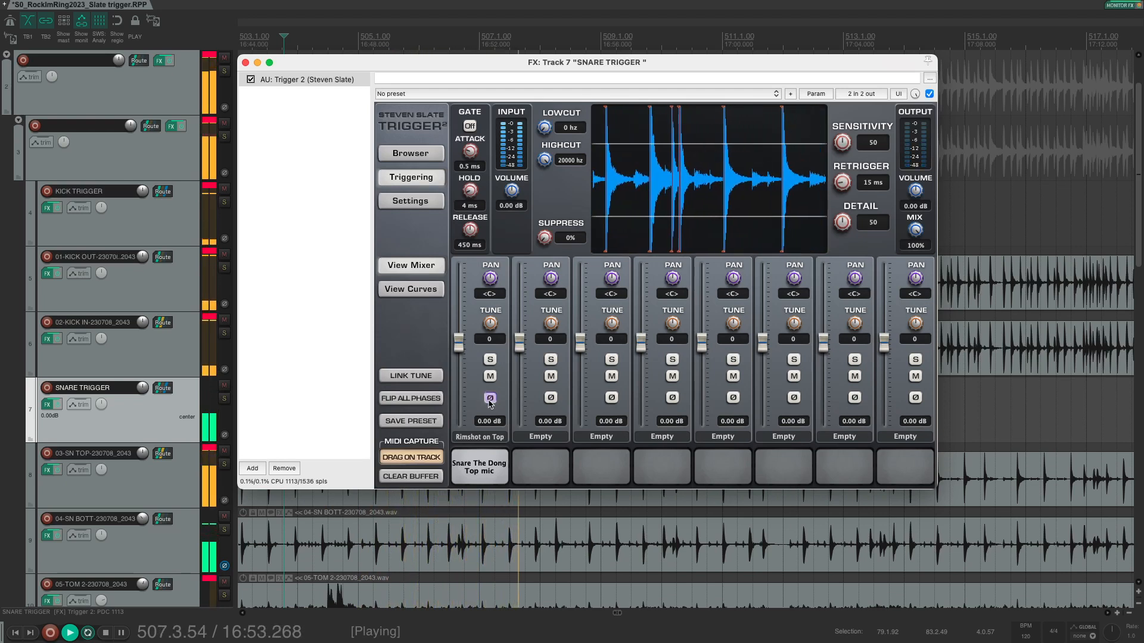
key(space)
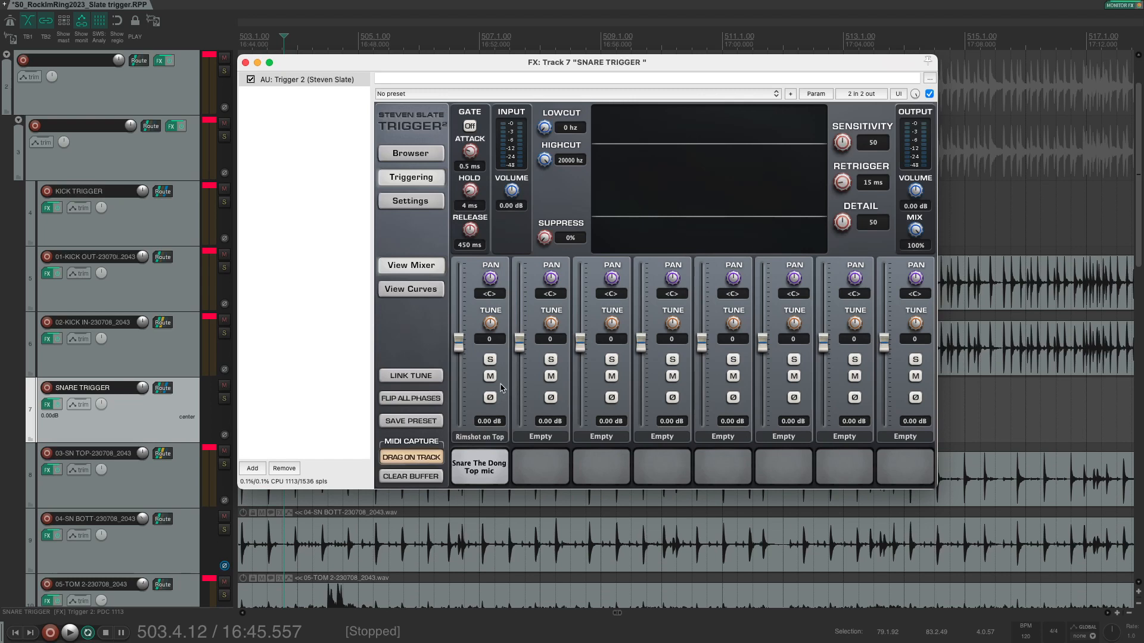
Audition the full kit with the first snare sample muted and unmuted, leaving it unmuted.
key(space)
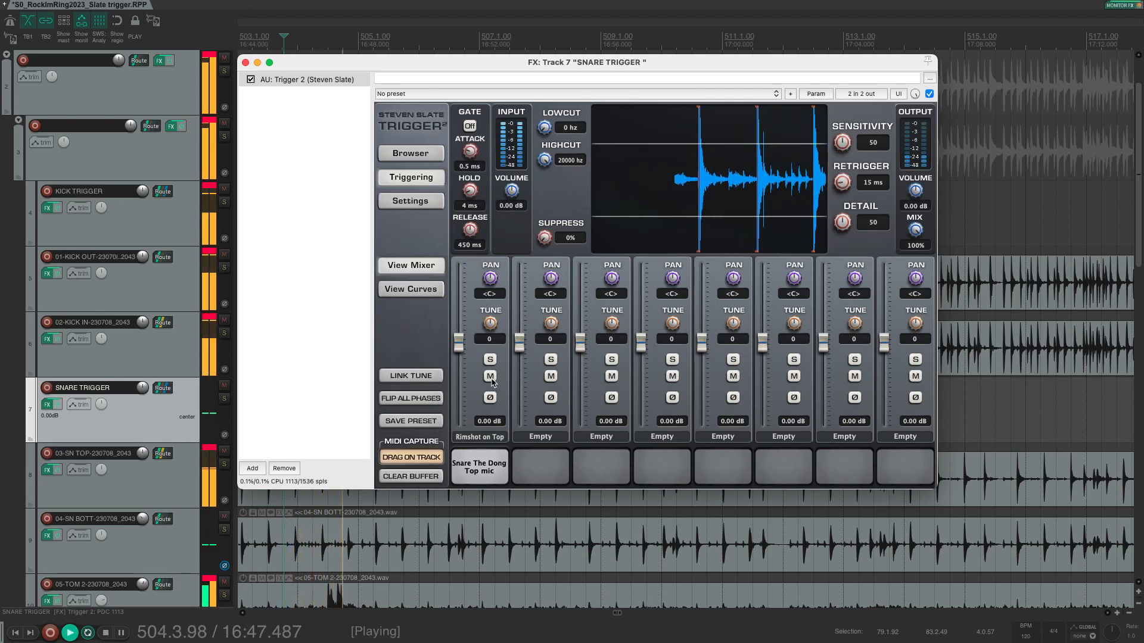
click(490, 376)
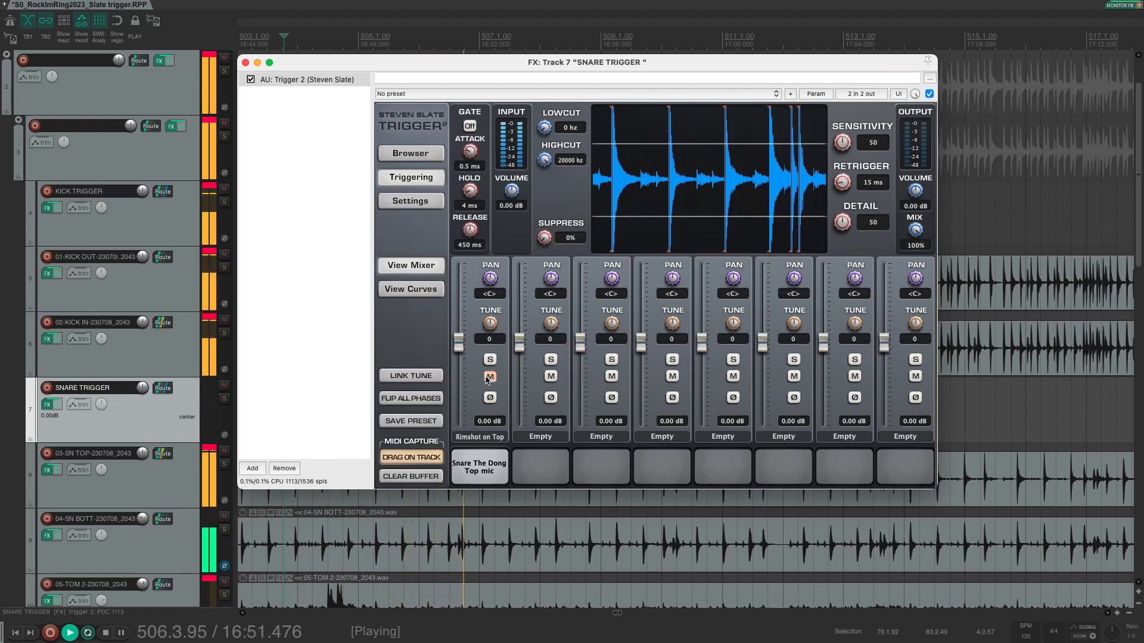
click(489, 377)
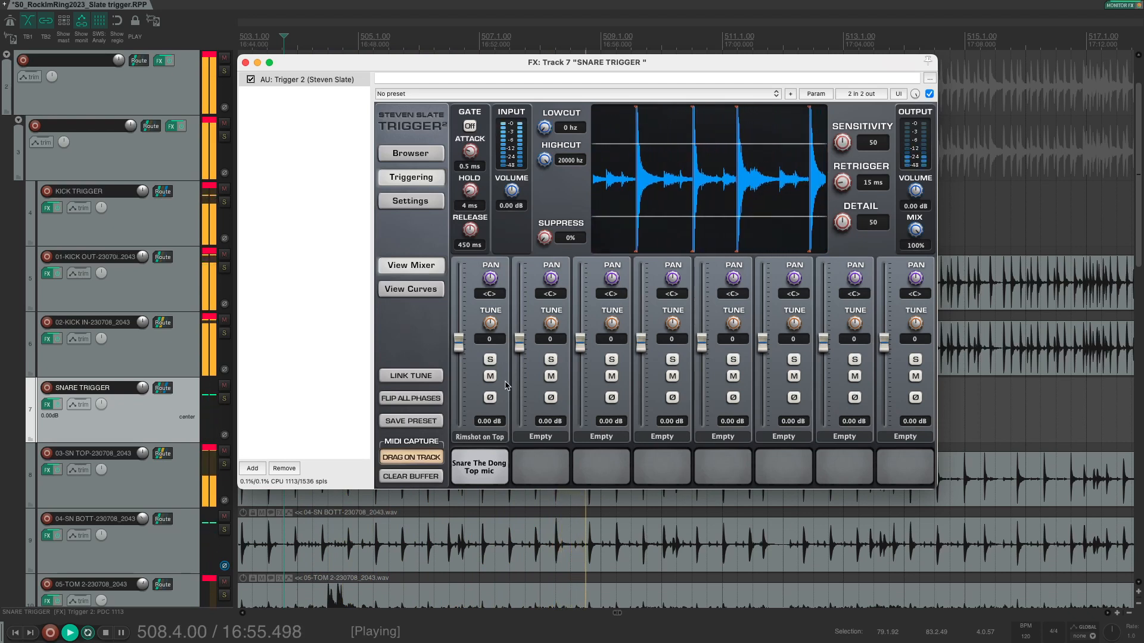
key(space)
Select KICK TRIGGER together with SNARE TRIGGER and audition both triggers within the full kit.
click(169, 224)
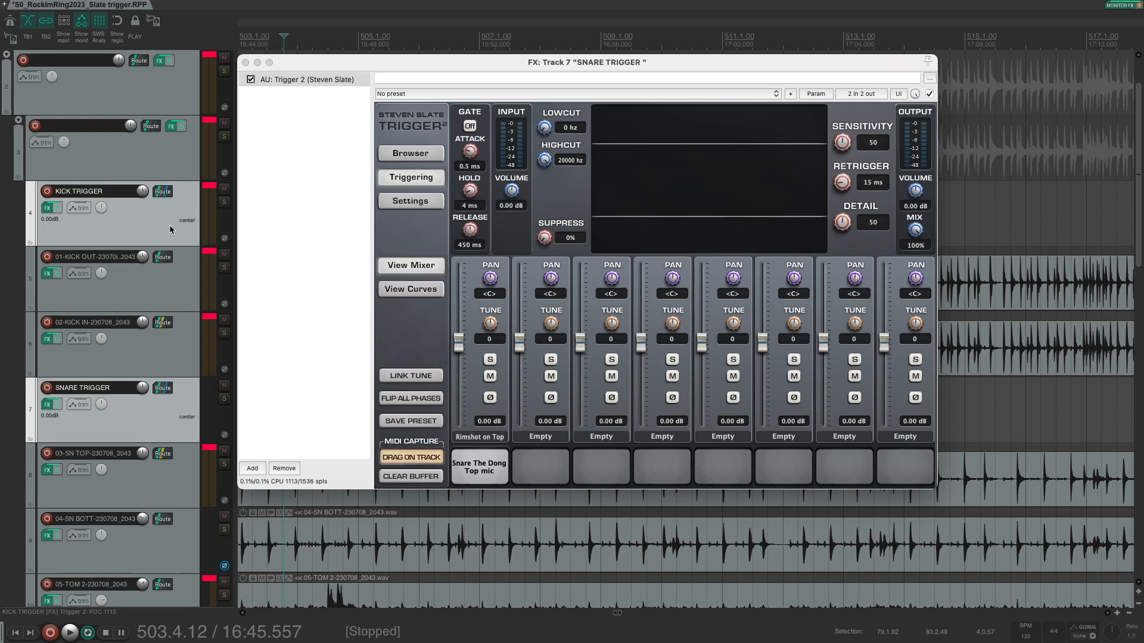
key(space)
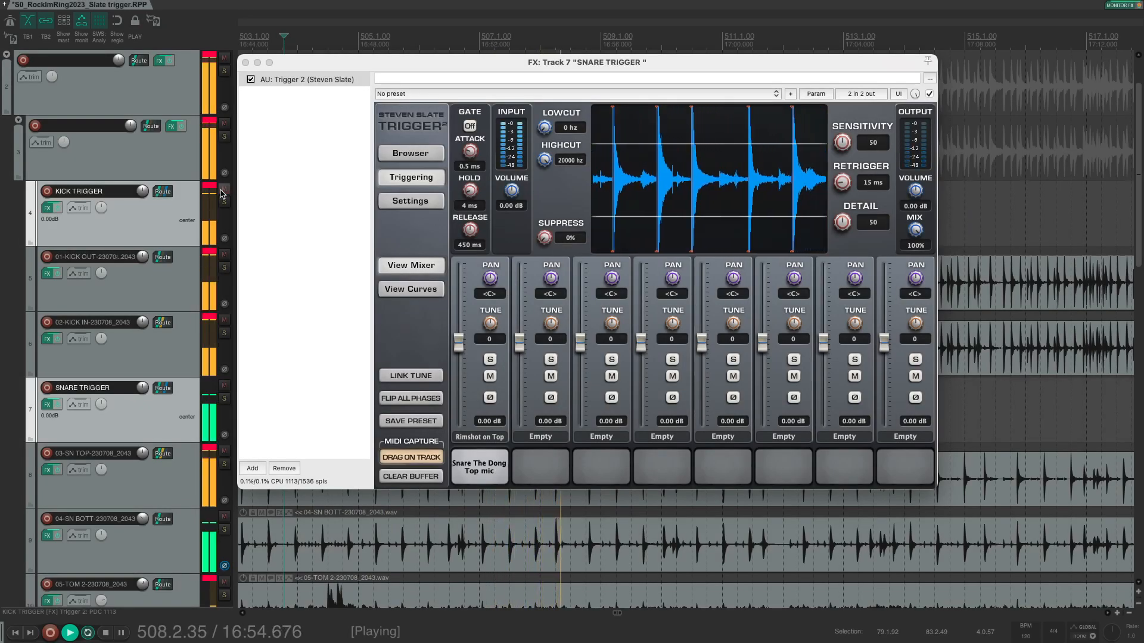
key(space)
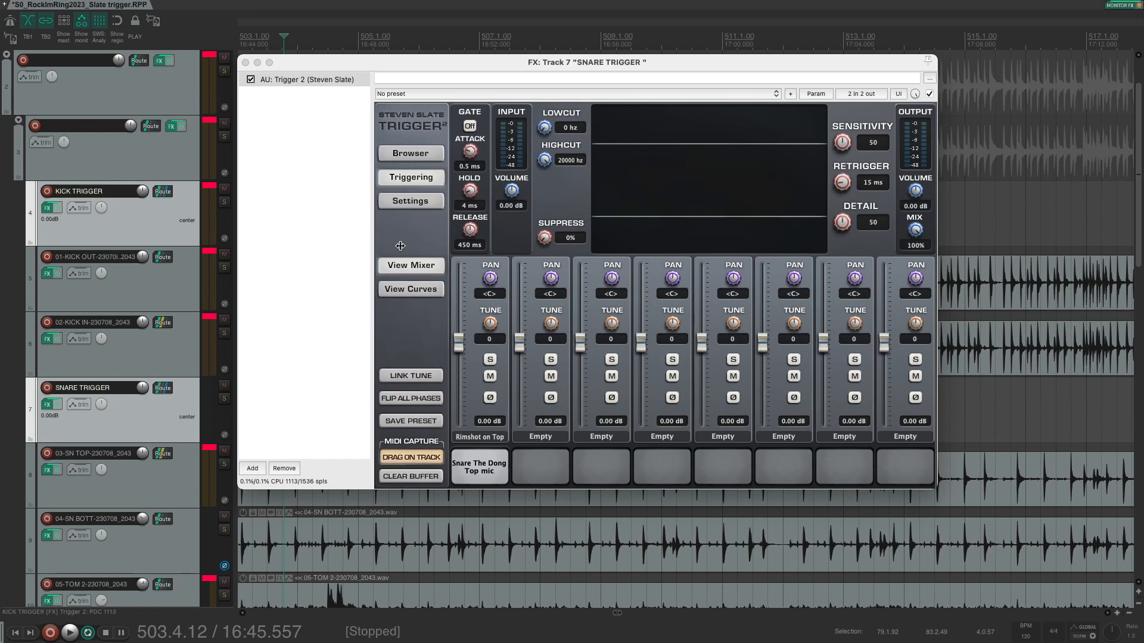
Browse the sample library to GGD_ModernMassive_TCI, GGD Modern and Massive Snare TCIs, and expand the VK Drums Copper 14x6.5 Snare folder.
click(403, 156)
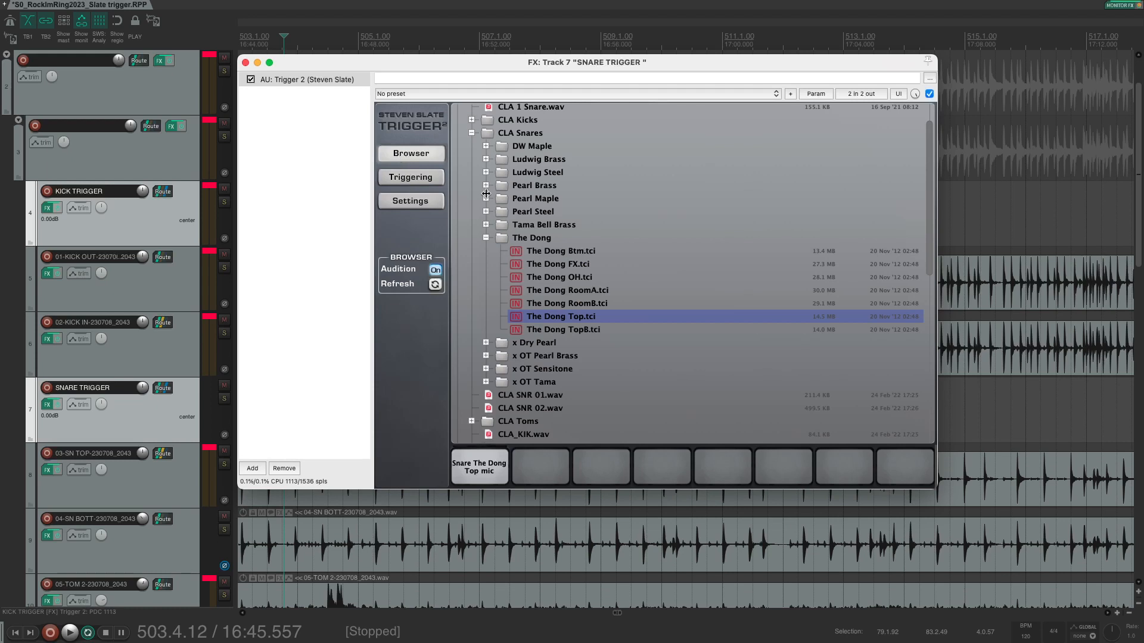
click(471, 133)
scroll(490, 328, down, 1)
click(458, 307)
scroll(469, 293, down, 3)
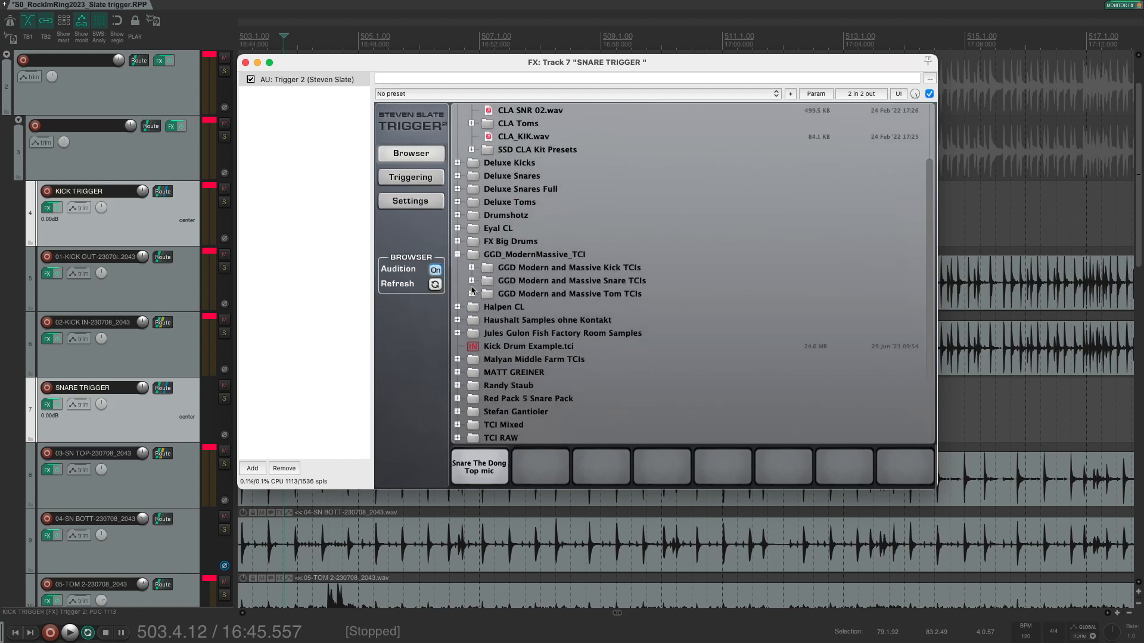
click(472, 280)
scroll(527, 343, down, 2)
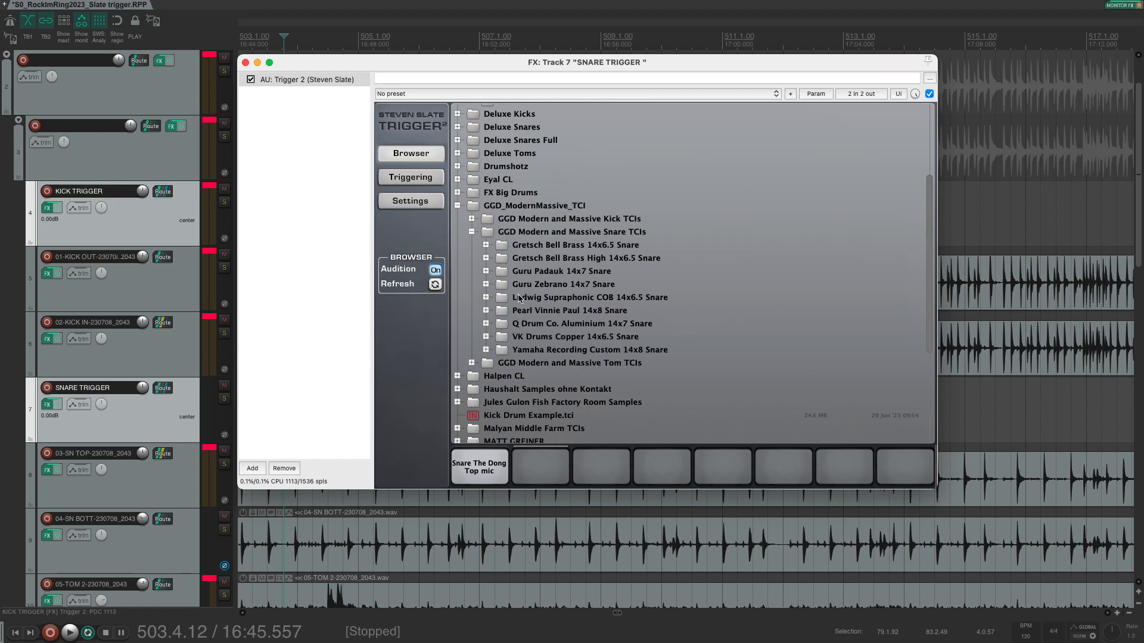
click(486, 337)
scroll(595, 382, down, 1)
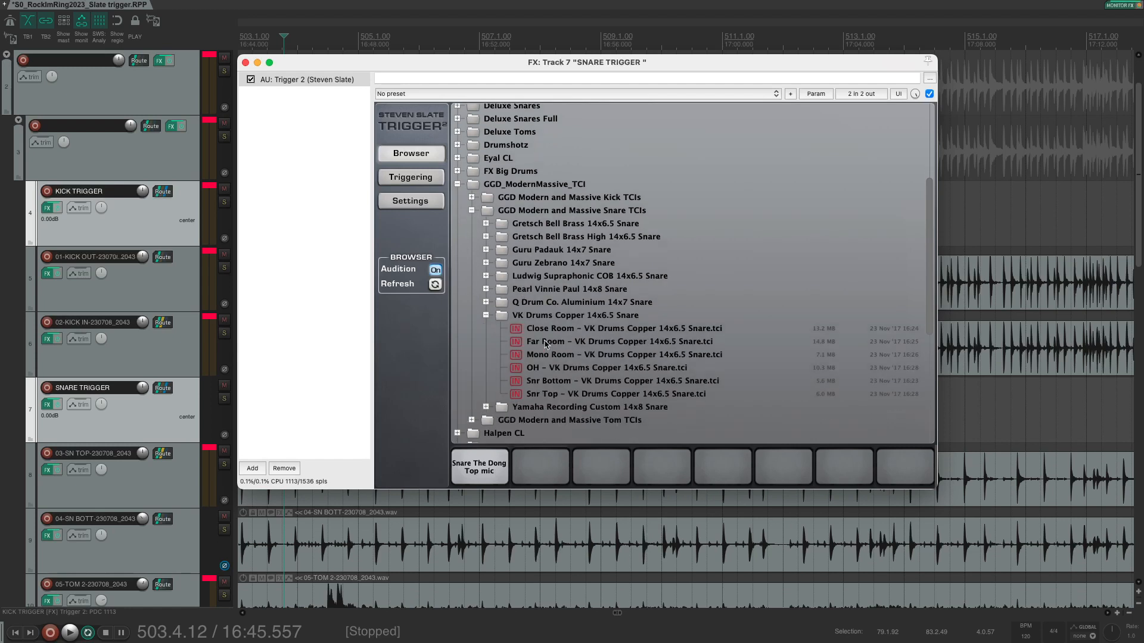
Audition the VK Drums Copper samples and load Far Room - VK Drums Copper 14x6.5 Snare.tci into the second sample slot.
click(633, 394)
click(623, 355)
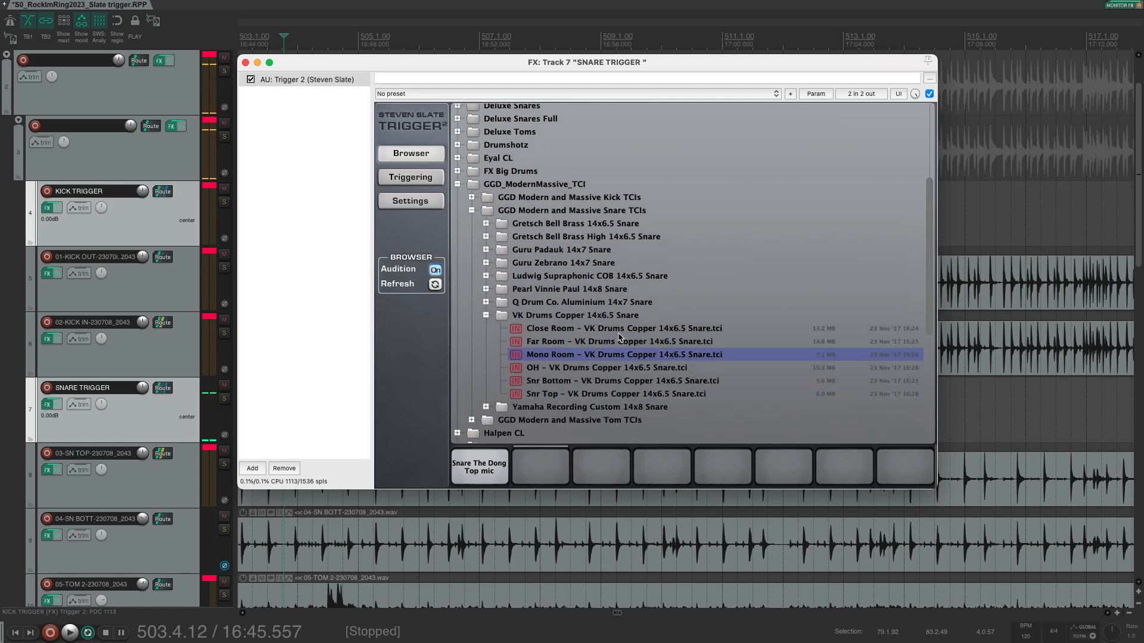
click(620, 333)
click(621, 341)
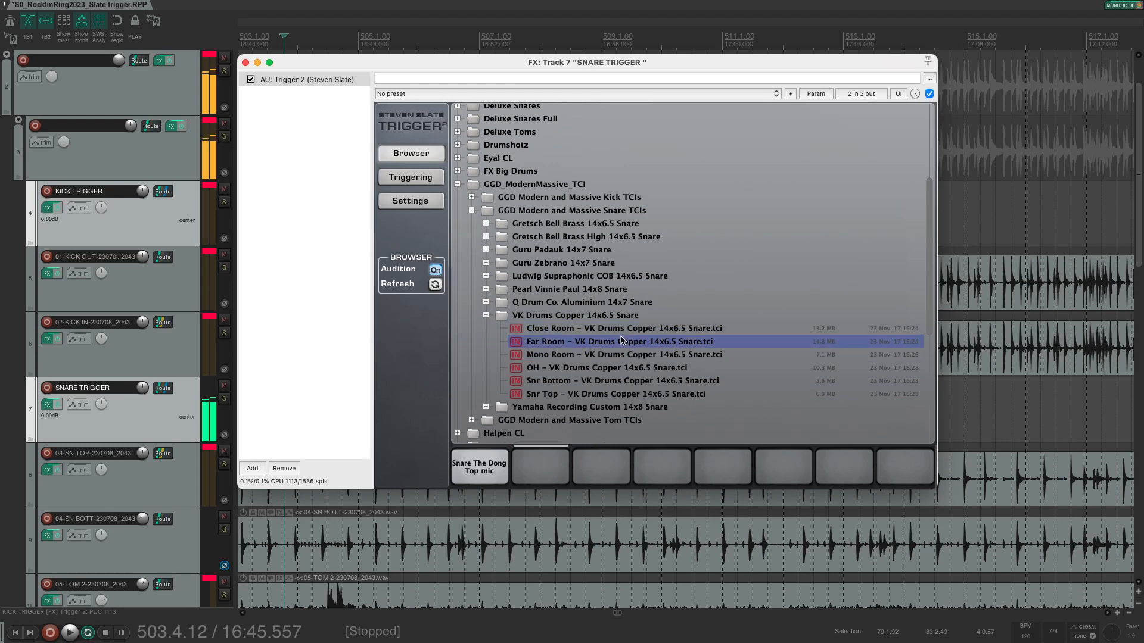
drag(620, 341, 539, 460)
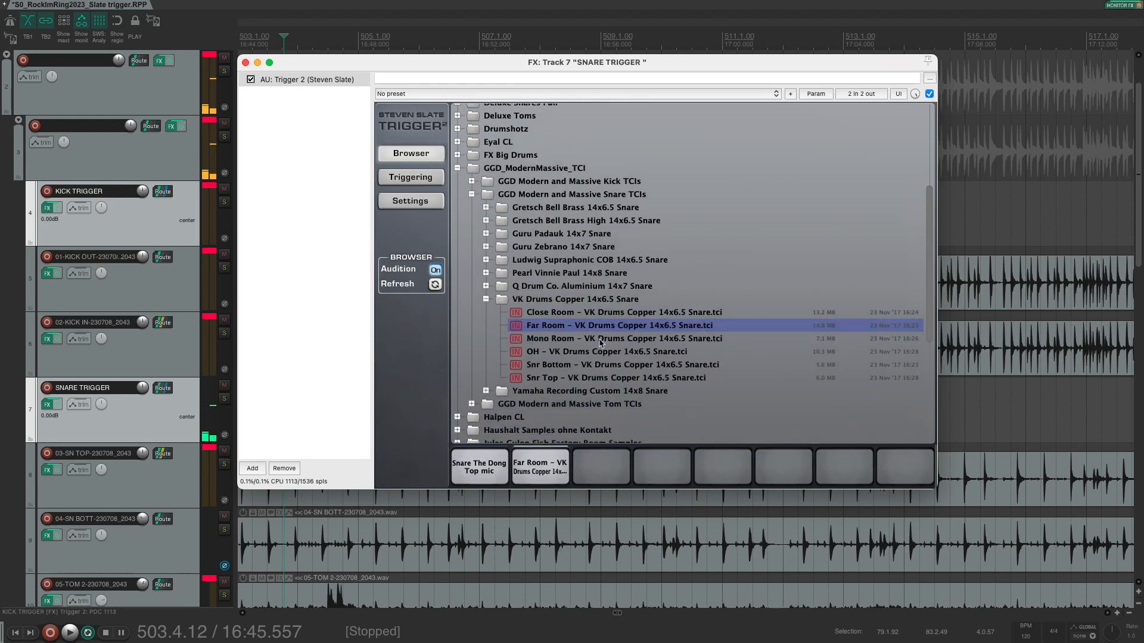
Audition the Far Room sample on its own and with the full kit from the triggering view.
click(415, 180)
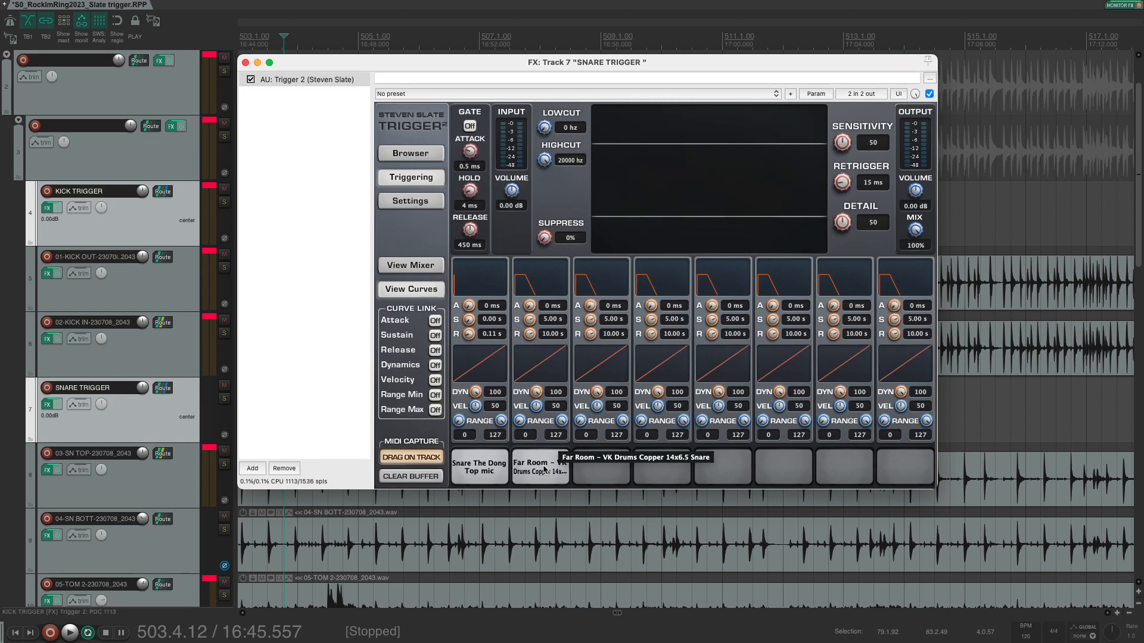
click(540, 475)
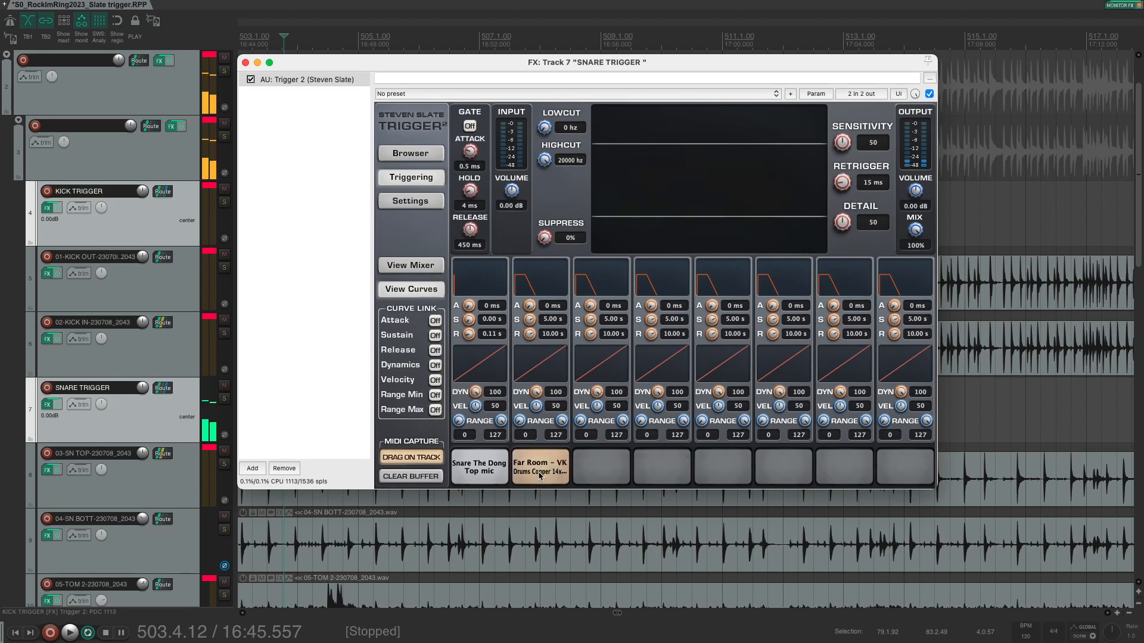
key(space)
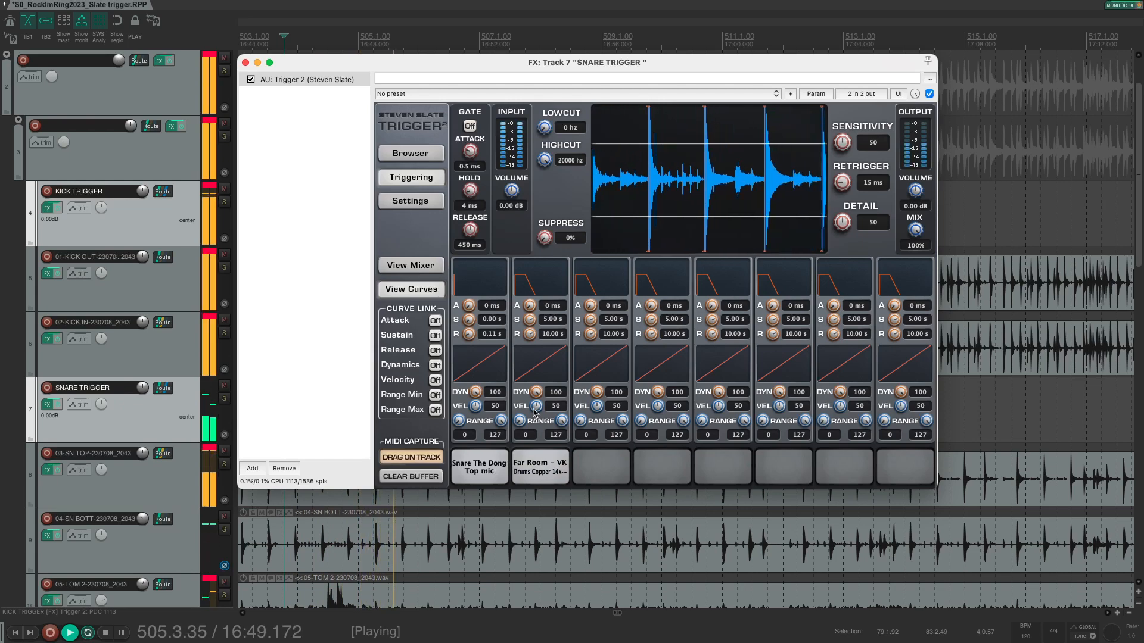
key(space)
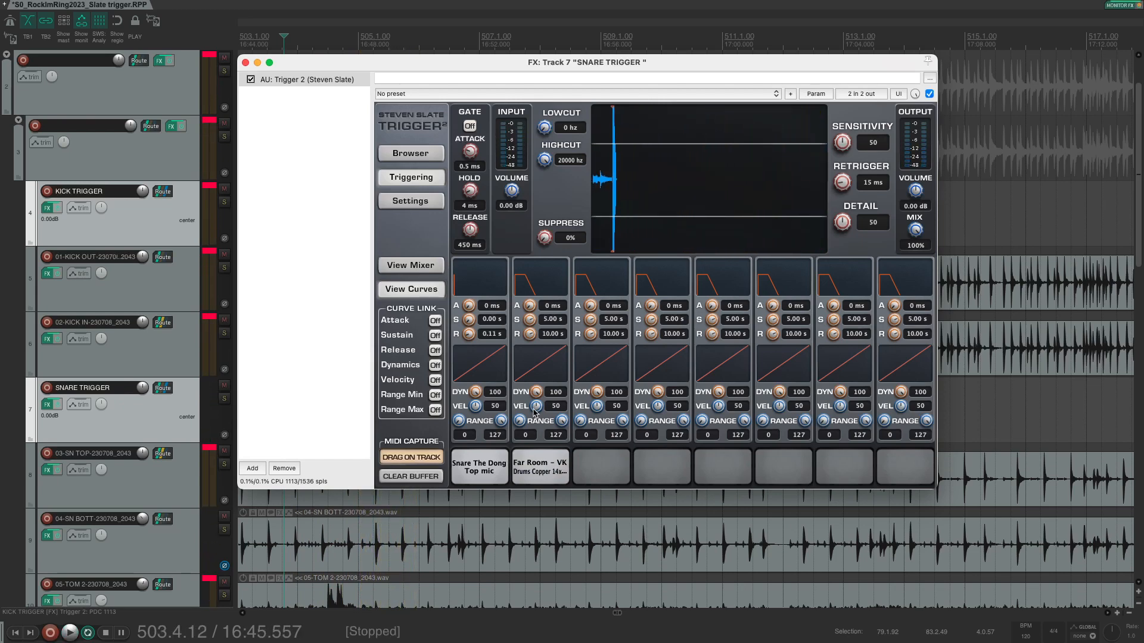
Set the Far Room sample's sustain to 0.00 s and its release to 0.58 s during playback.
drag(530, 319, 513, 469)
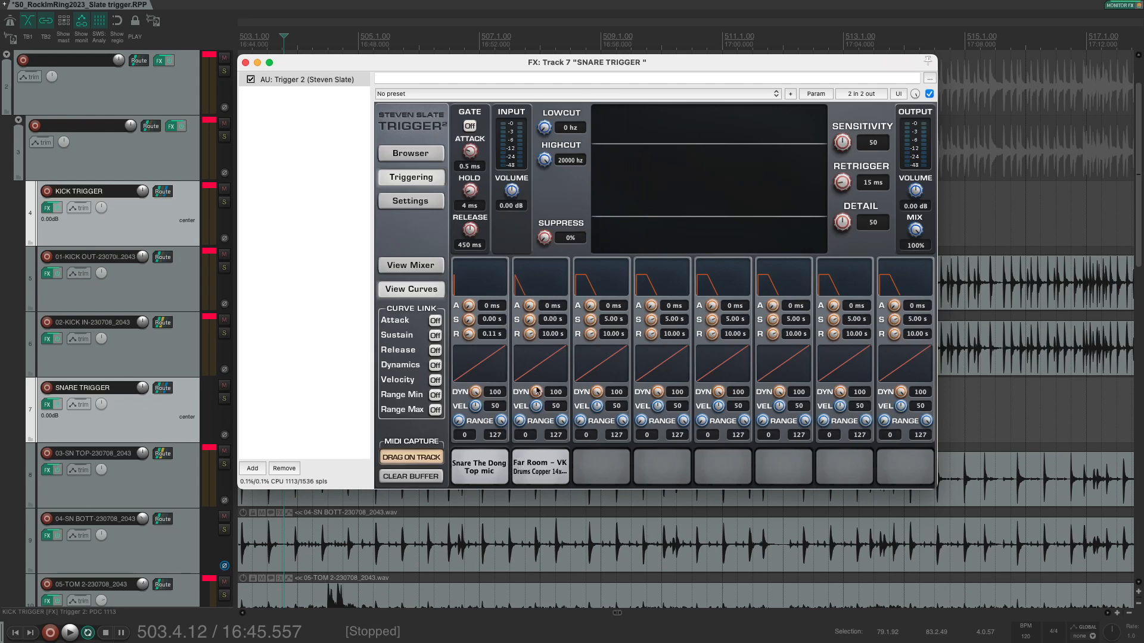
drag(530, 335, 521, 430)
key(space)
drag(533, 340, 532, 338)
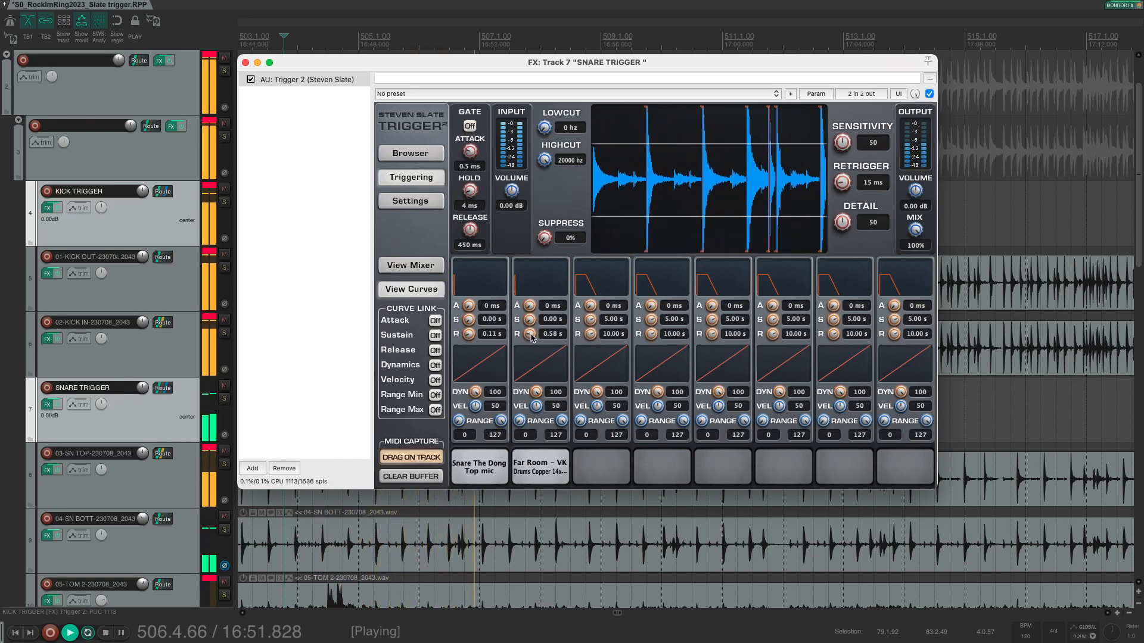
Solo only SNARE TRIGGER and readjust the Far Room sample's release to 0.61 s during playback.
click(224, 399)
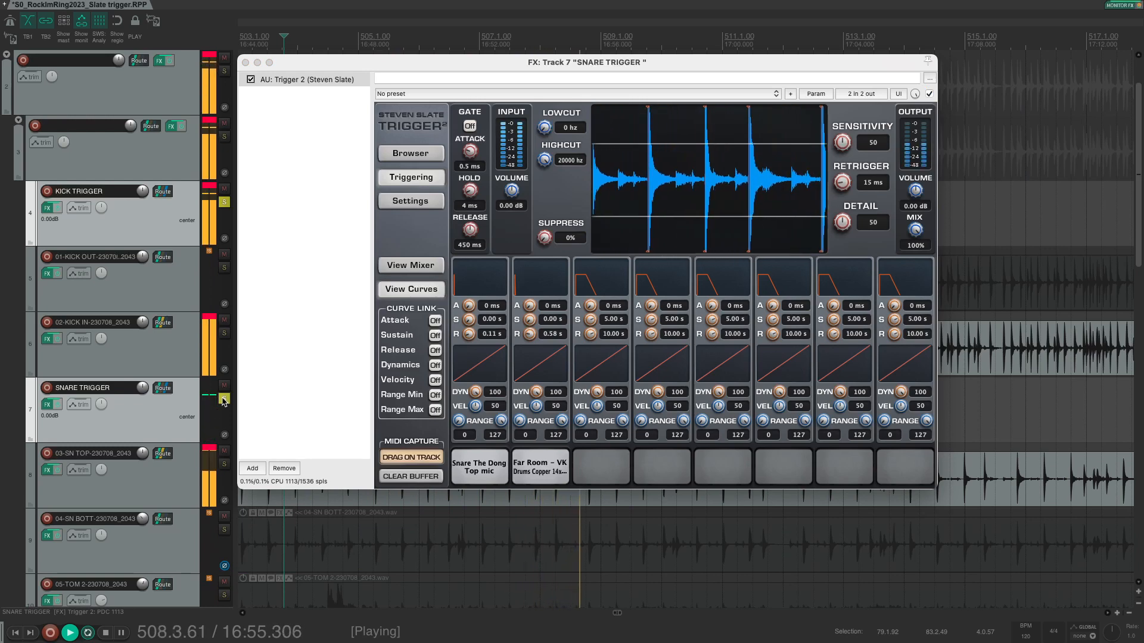
click(222, 398)
click(230, 411)
click(228, 398)
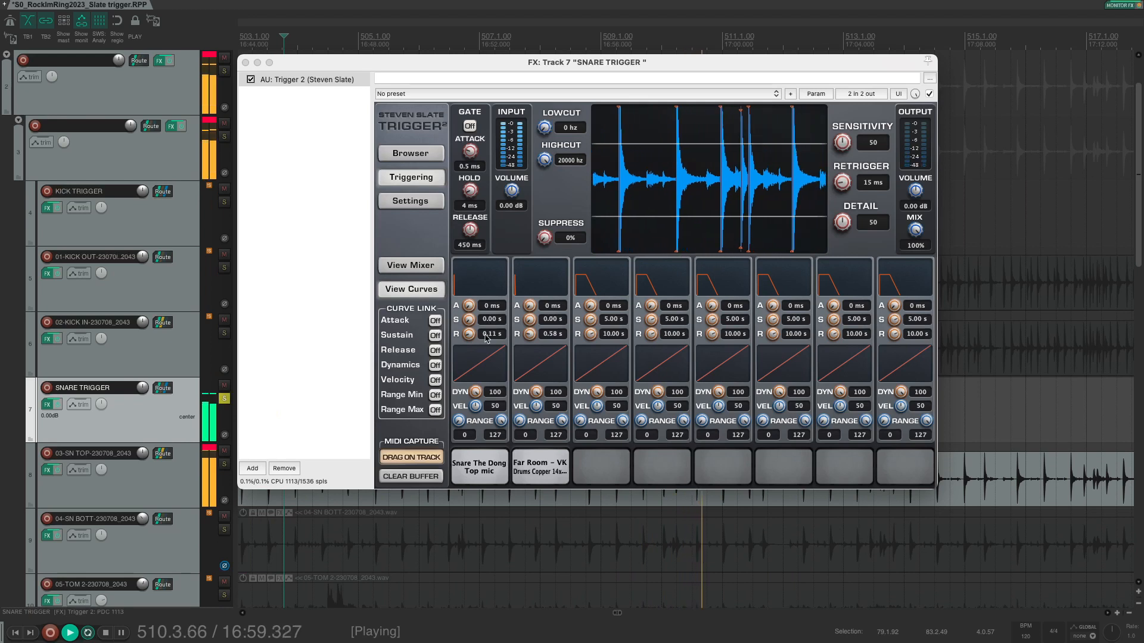
double_click(530, 335)
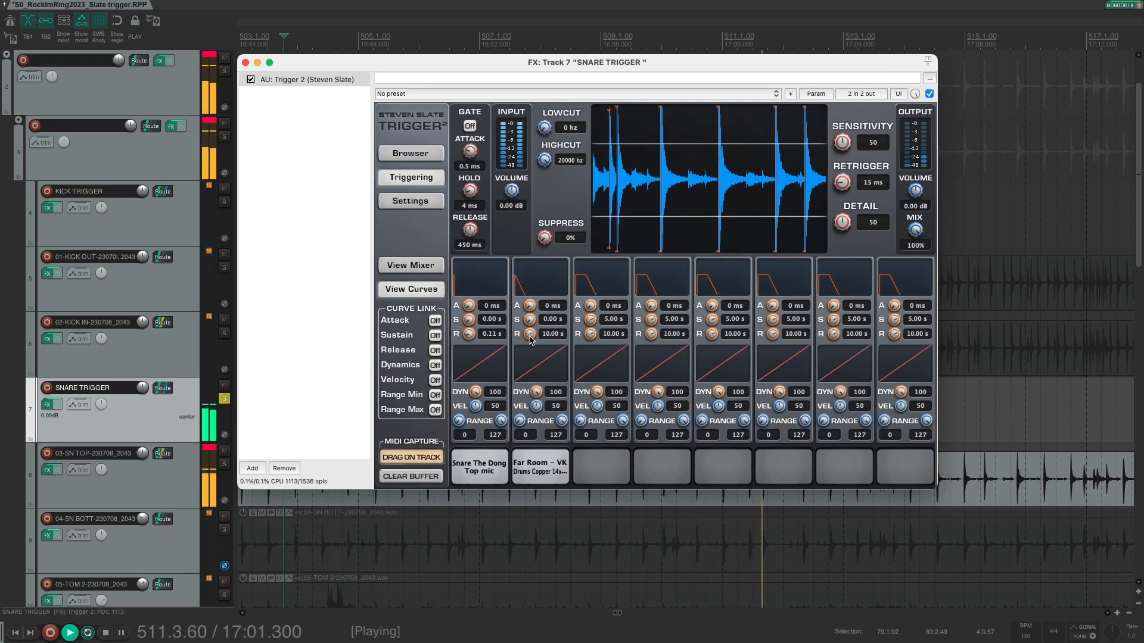
drag(532, 341, 532, 335)
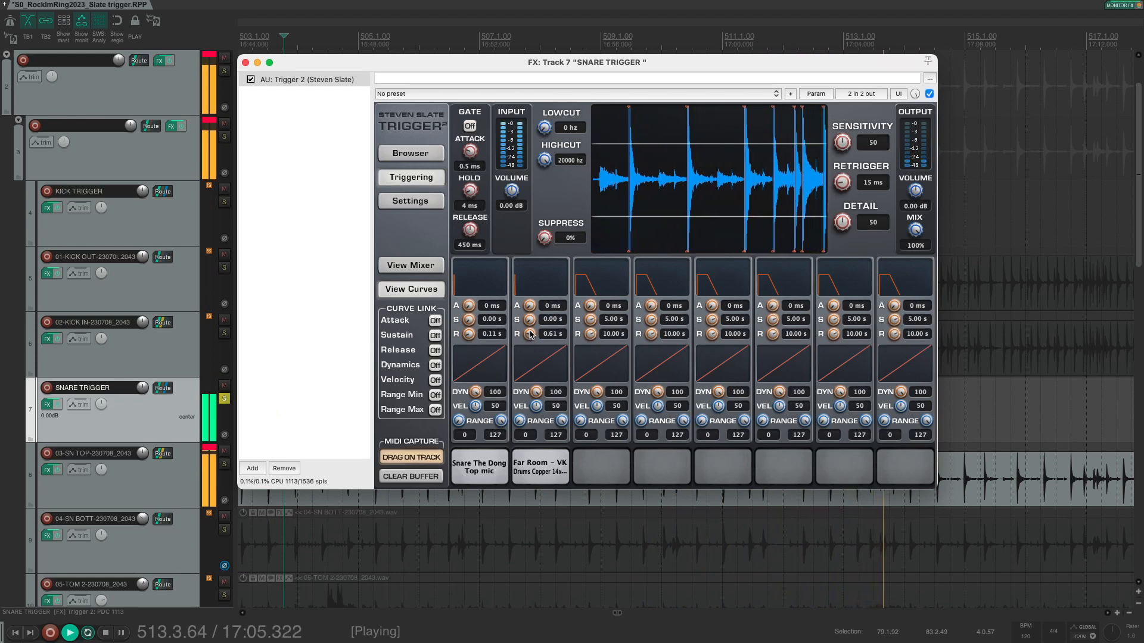
key(space)
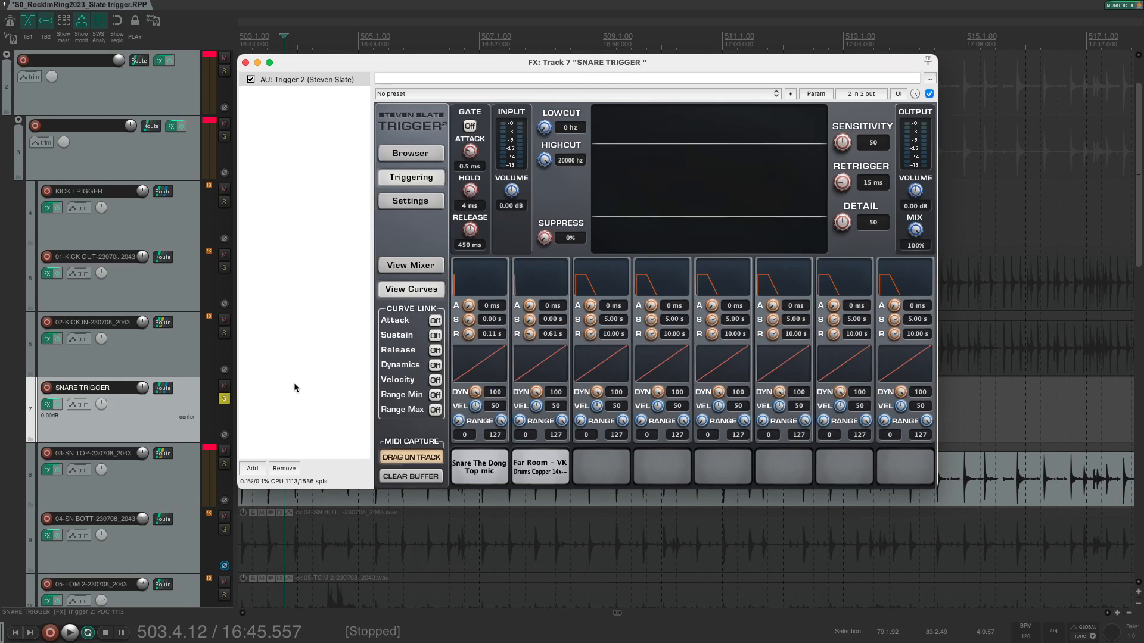
Unsolo SNARE TRIGGER and audition the layered snare samples in the full kit.
click(223, 399)
key(space)
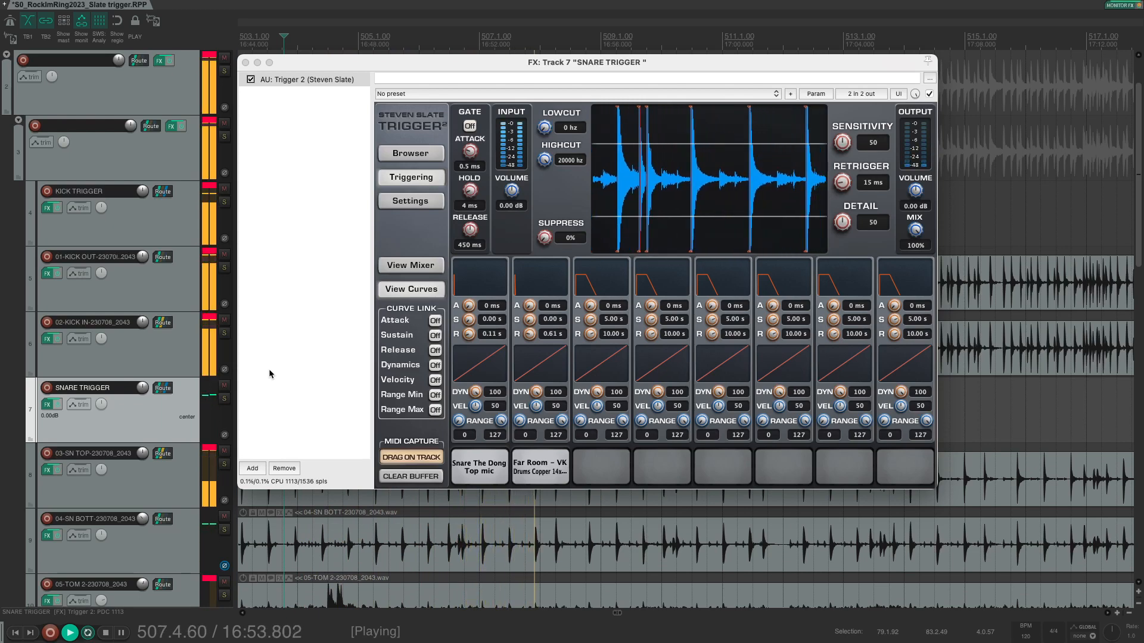
key(space)
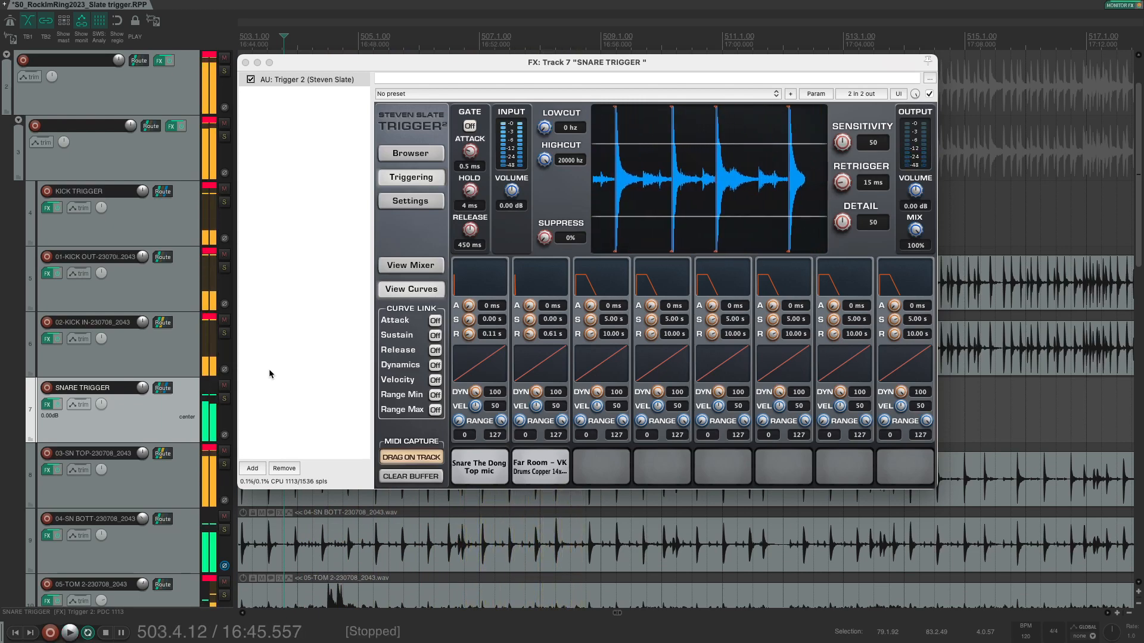
Solo SNARE TRIGGER with The Dong Top sample muted and audition the Far Room sample with a 23 ms attack.
click(224, 399)
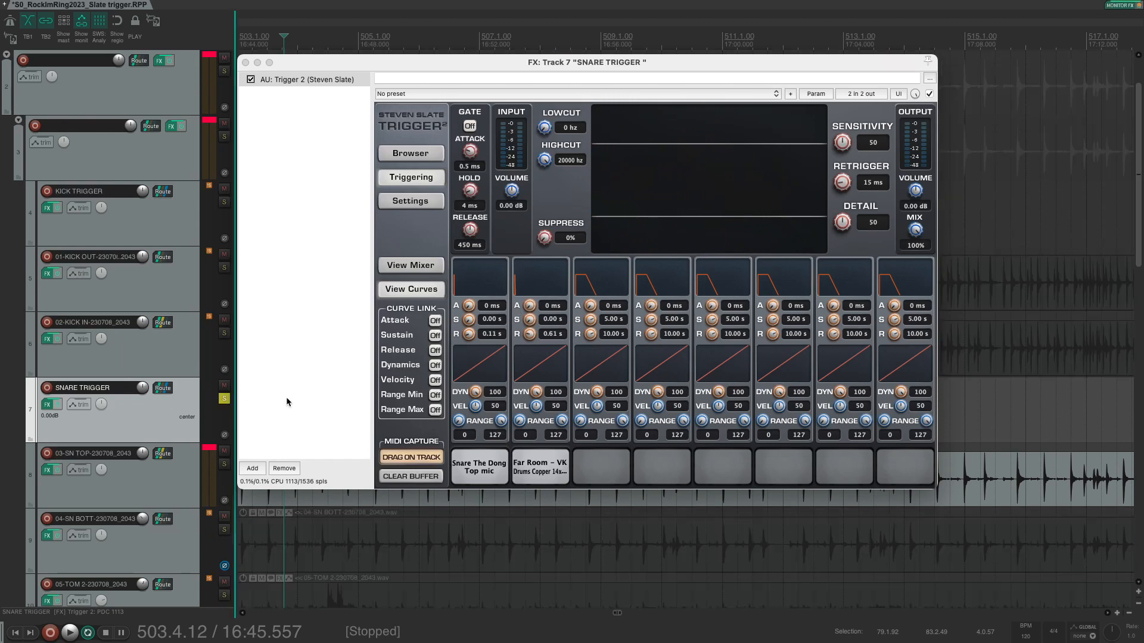
click(411, 265)
click(435, 288)
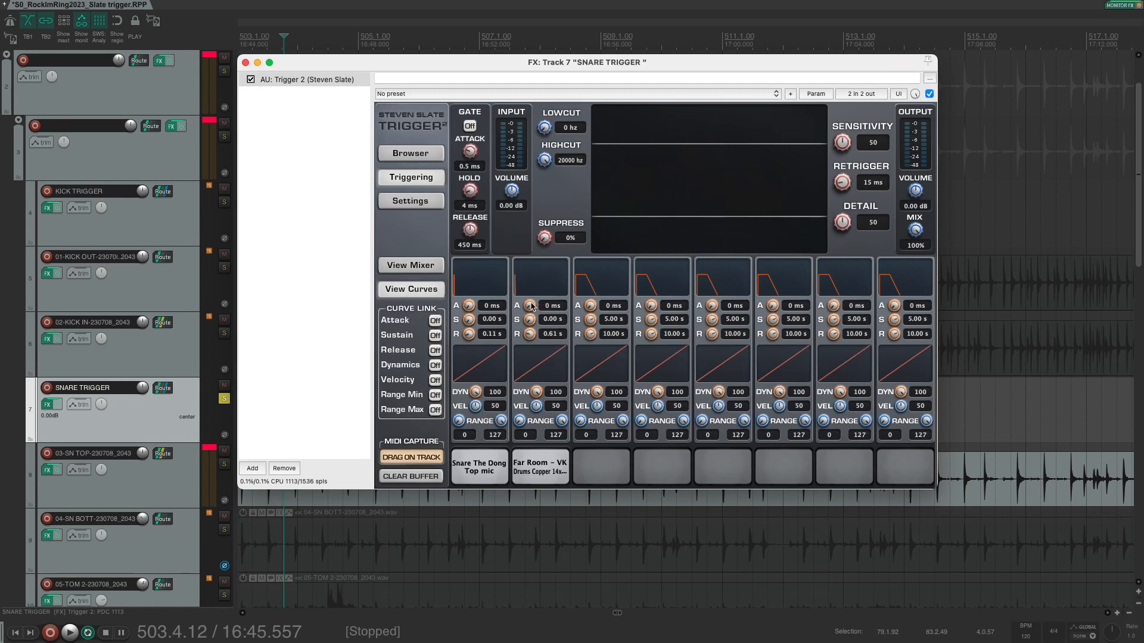
drag(533, 293, 536, 277)
key(space)
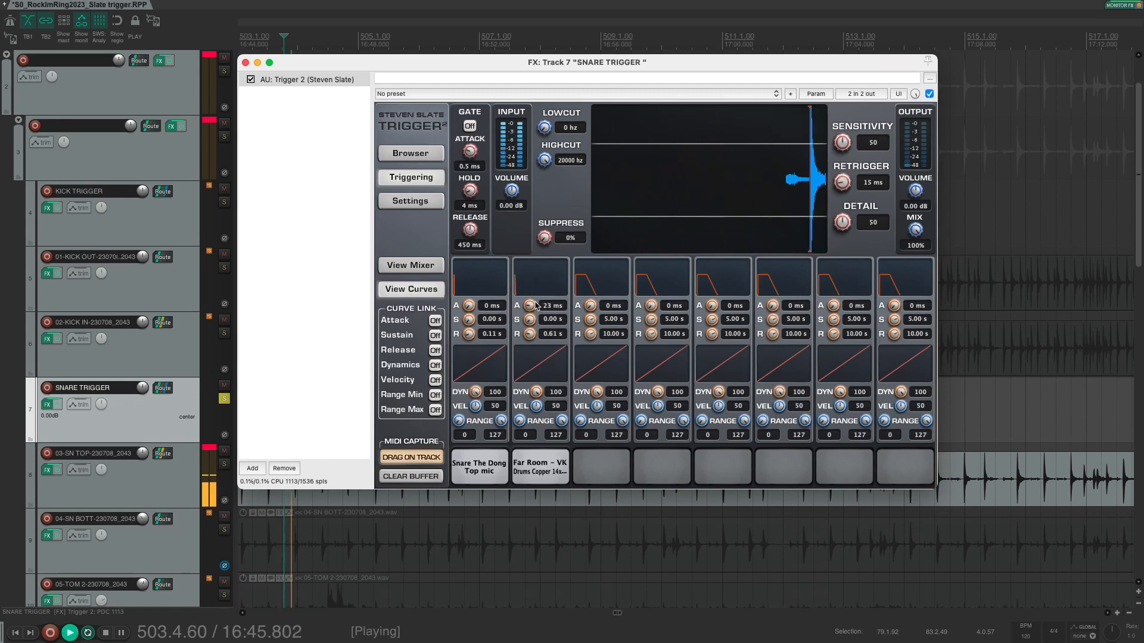
click(411, 265)
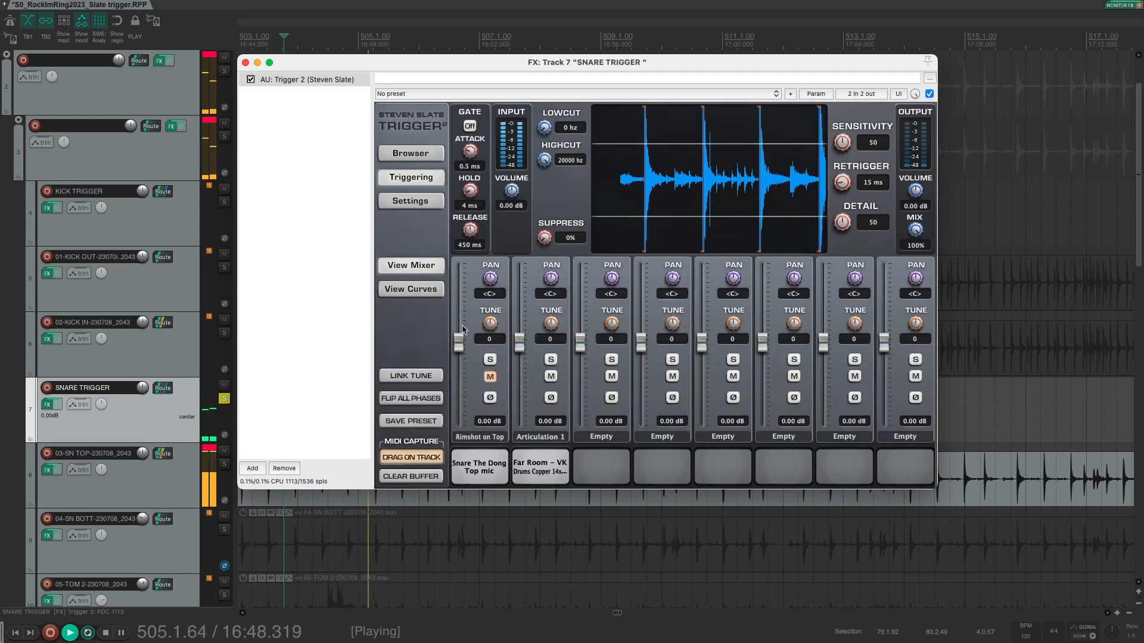
Set the Far Room sample's attack to 95 ms during playback, unsoloing SNARE TRIGGER to judge it in the full kit.
click(411, 288)
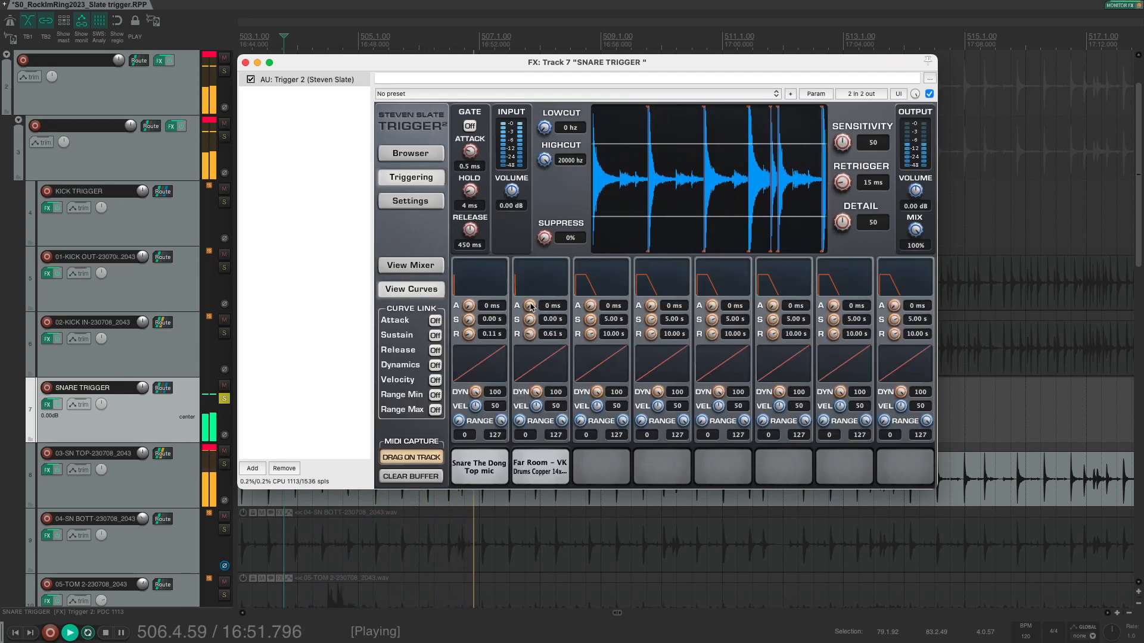
drag(529, 305, 527, 337)
click(224, 399)
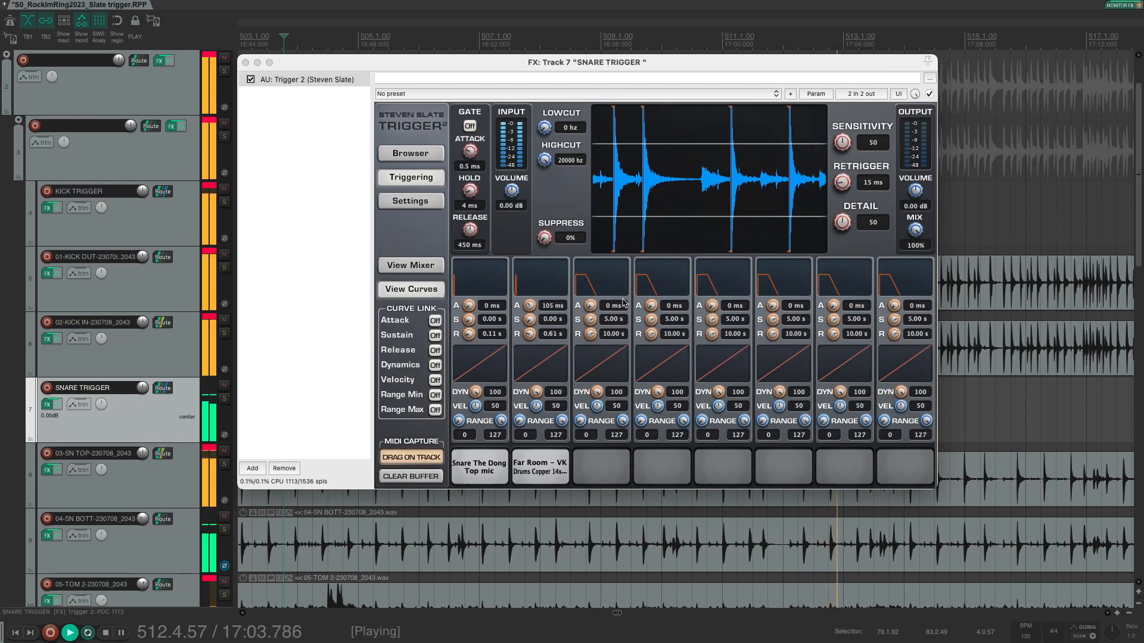
drag(531, 307, 535, 282)
key(space)
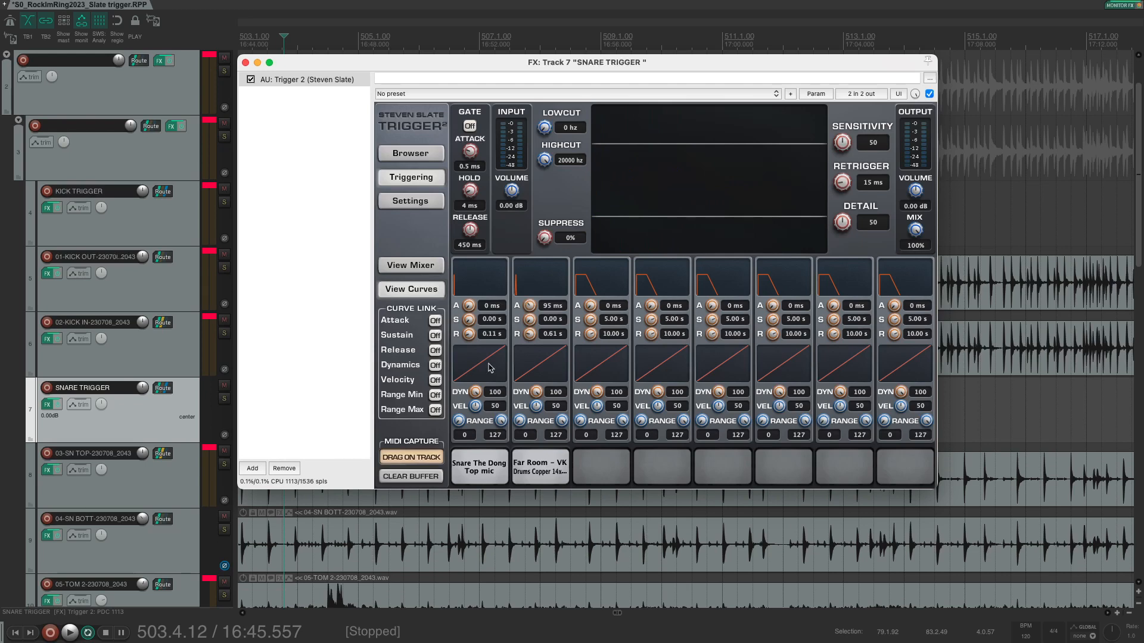
Try different dynamics and velocity amounts on the first snare sample and reset both to their defaults.
drag(477, 391, 482, 369)
drag(474, 395, 475, 557)
alt+click(476, 393)
drag(478, 402, 482, 377)
drag(479, 362, 483, 489)
double_click(476, 407)
Close the SNARE TRIGGER effect window and zoom the timeline out to show the whole recording.
click(244, 62)
scroll(651, 198, down, 10)
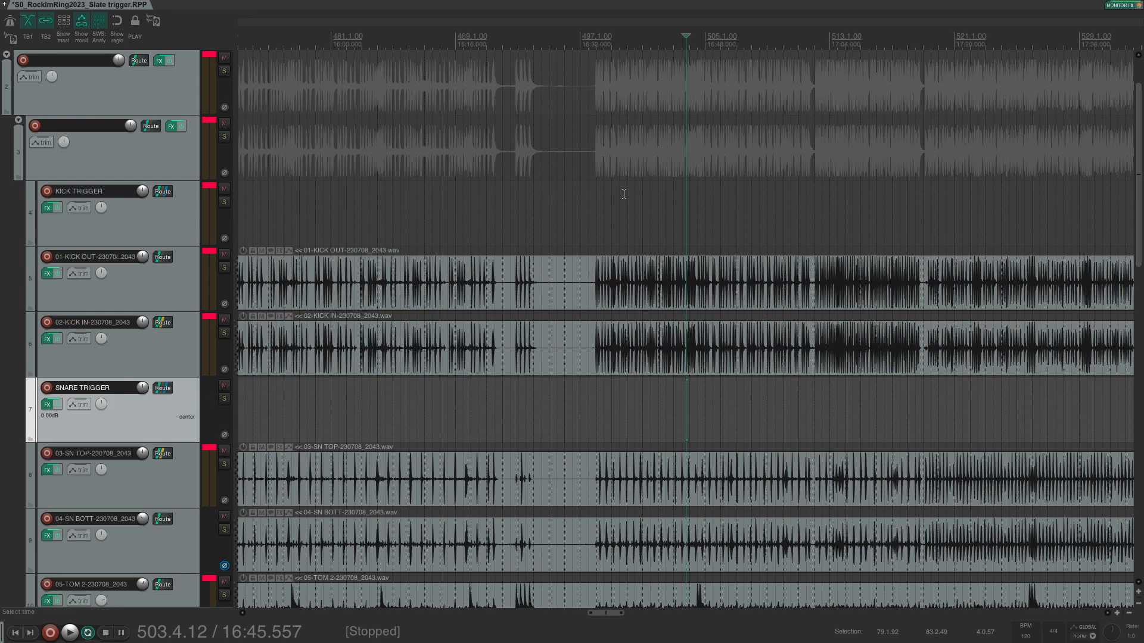
scroll(872, 244, down, 3)
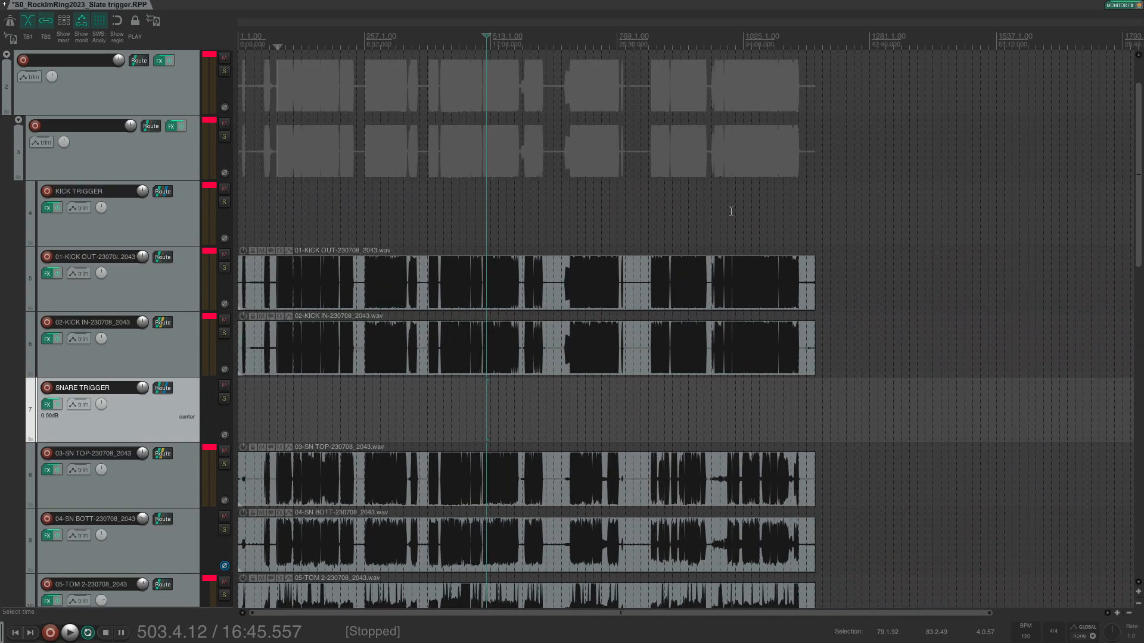
Locate the fast kick passage and set a time selection from about bar 838 to bar 849, briefly auditioning its start.
click(731, 212)
scroll(731, 211, up, 5)
click(304, 209)
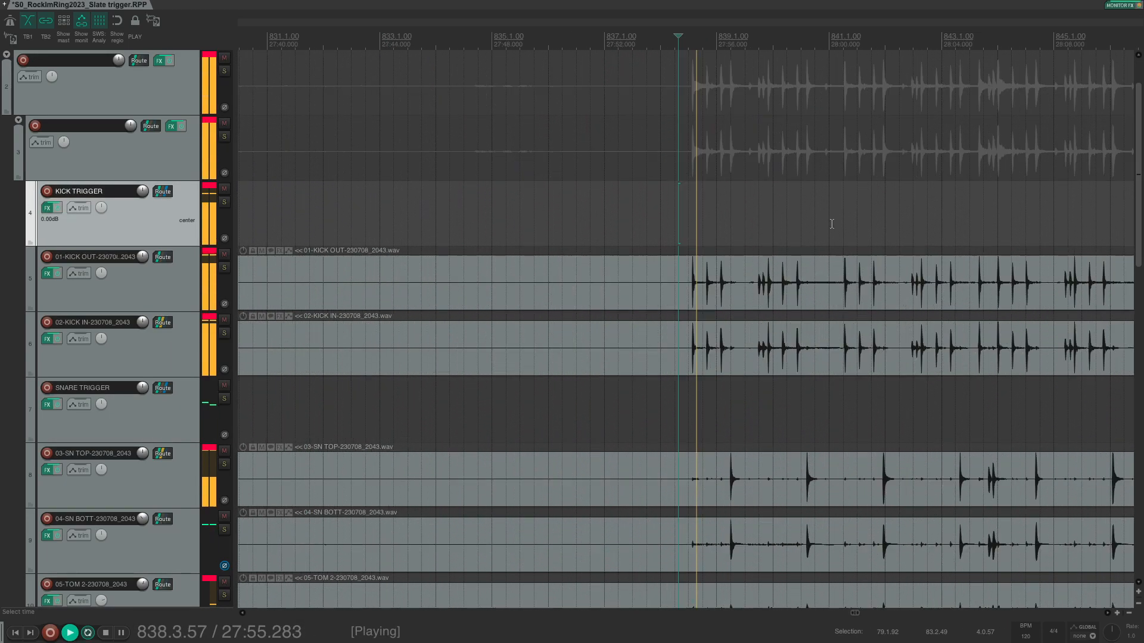
key(space)
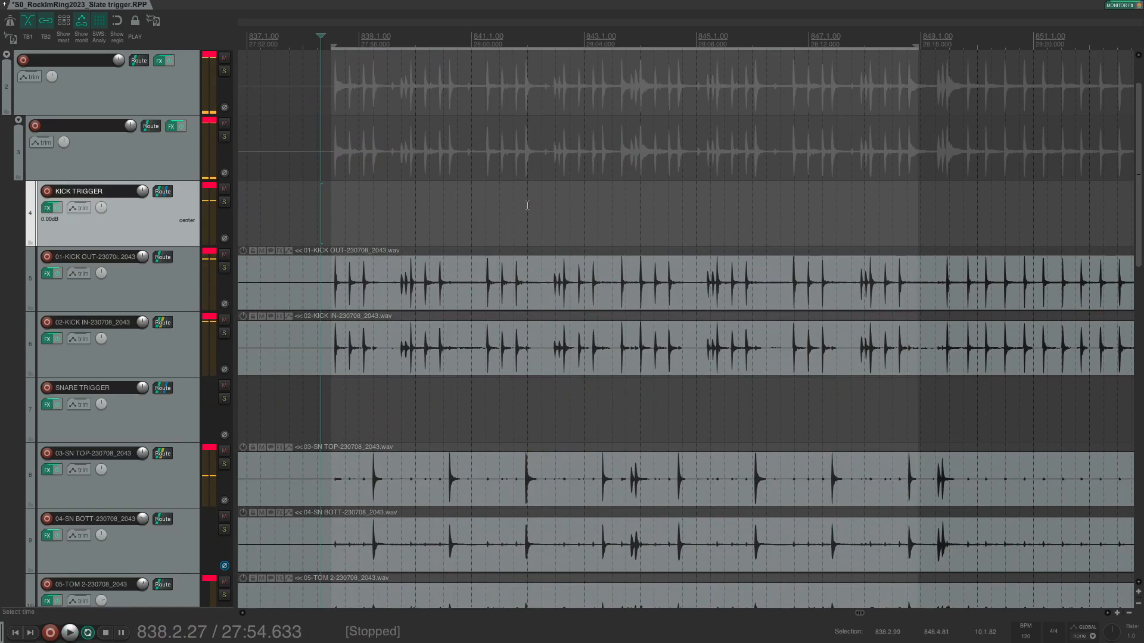
Audition the Kick17 samples in the Trigger2 Kicks library for KICK TRIGGER and load Kick 17 Z1 into the second slot.
click(48, 208)
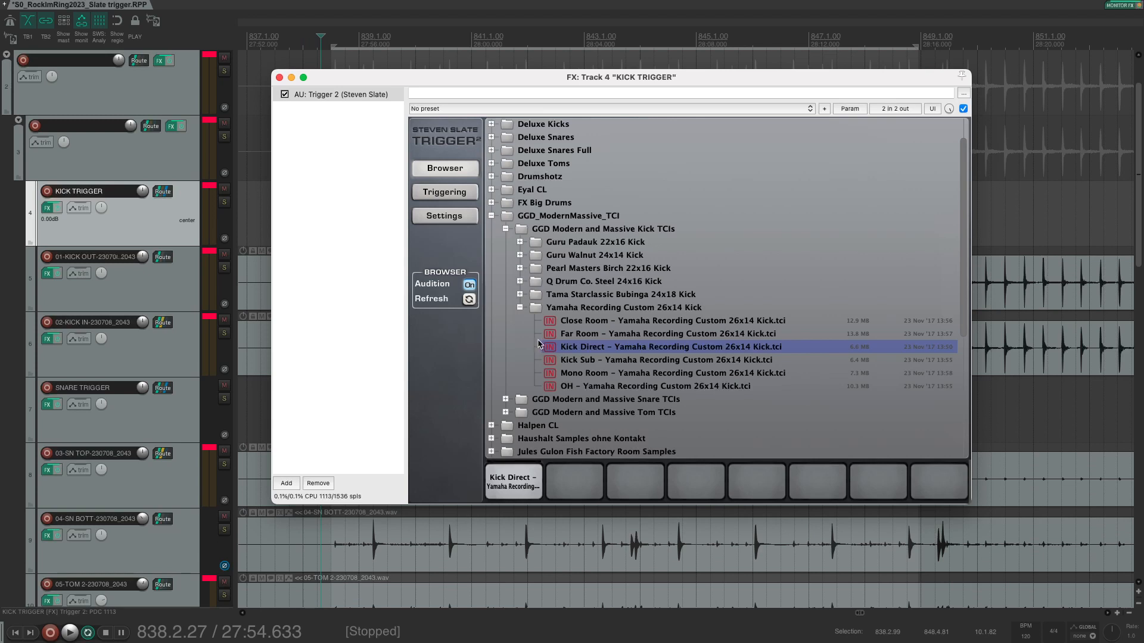
scroll(538, 344, down, 5)
click(491, 412)
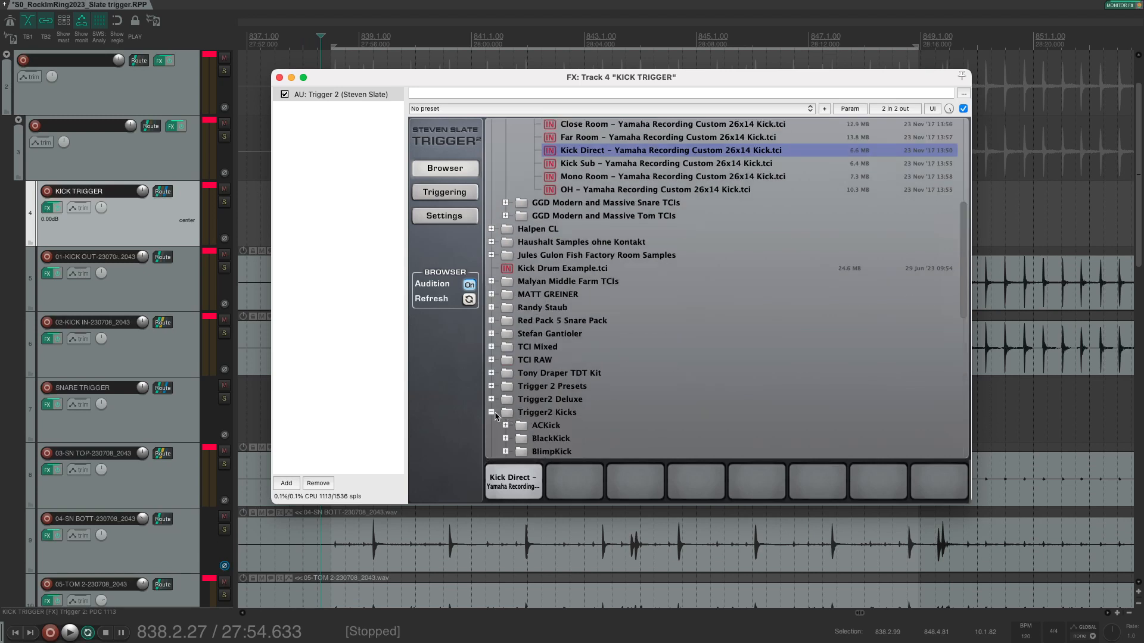
scroll(619, 403, down, 7)
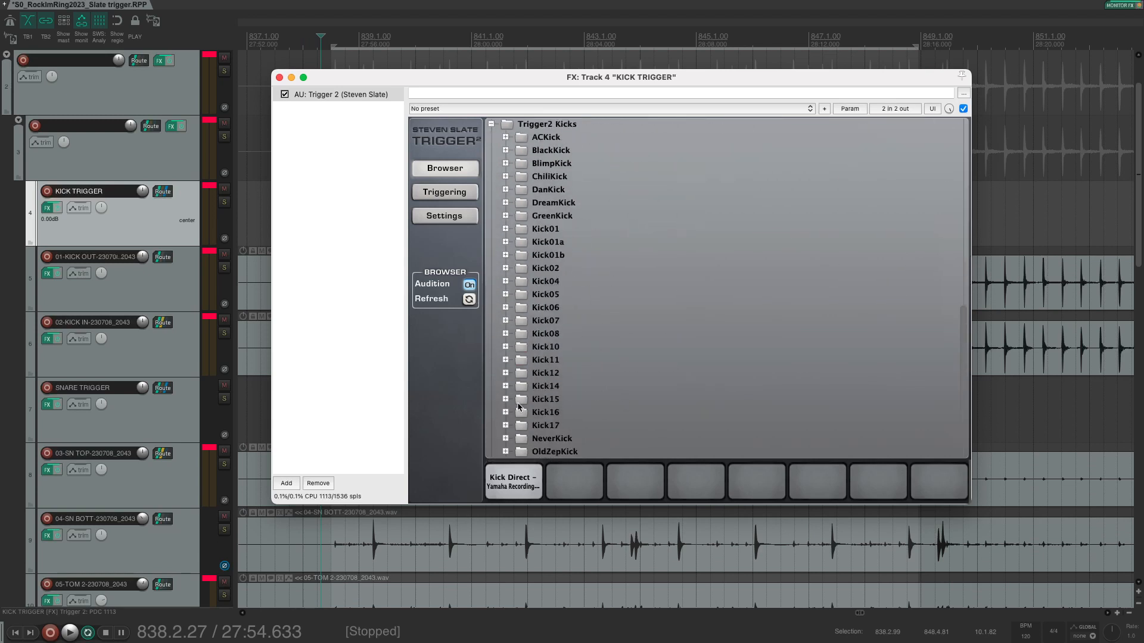
click(505, 425)
click(566, 438)
scroll(596, 417, down, 3)
click(617, 400)
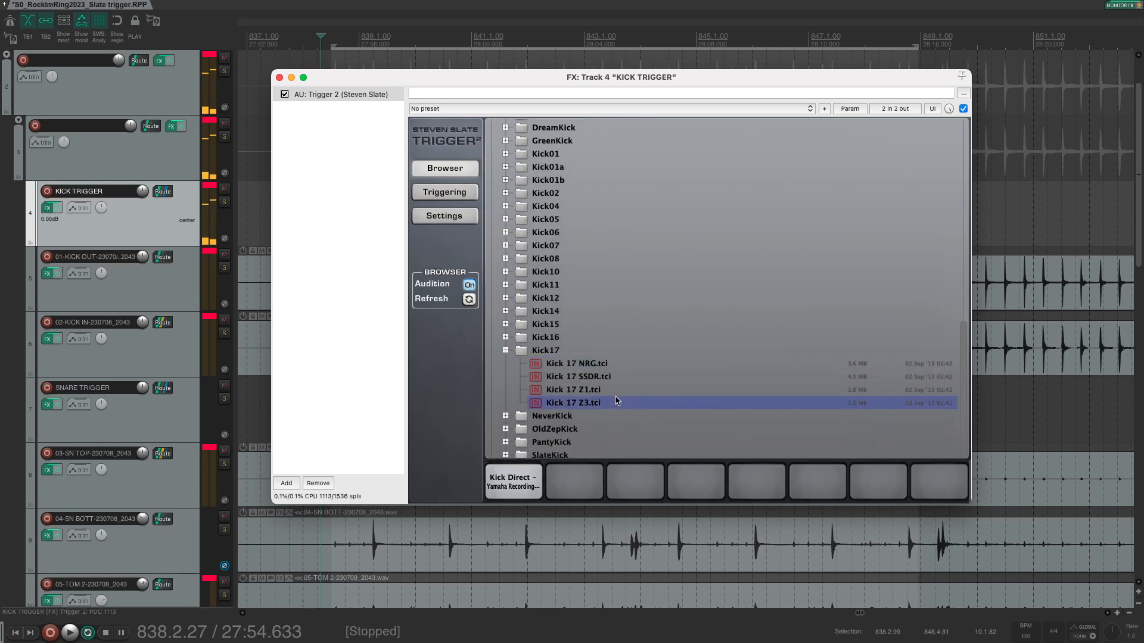
click(618, 394)
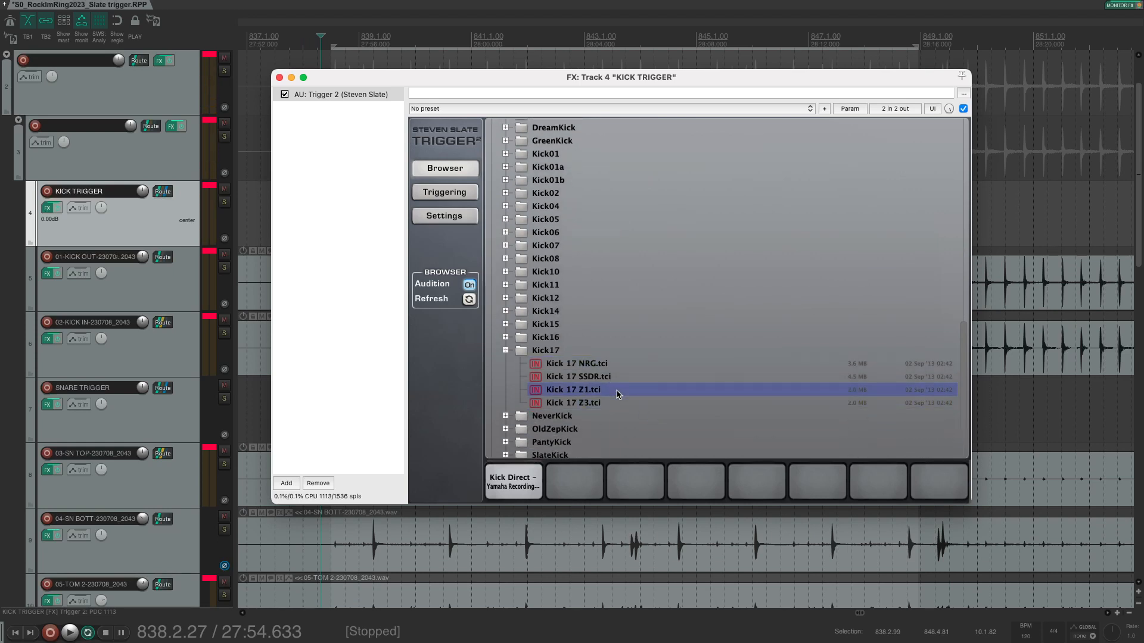
drag(613, 393, 573, 480)
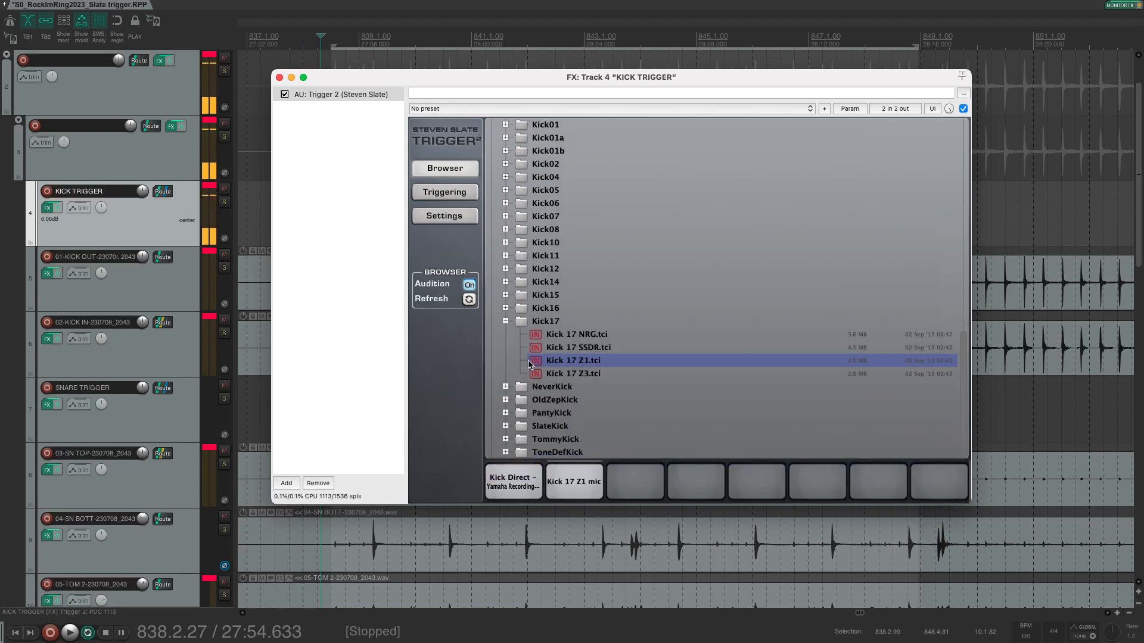
Solo KICK TRIGGER, mute its Kick Direct sample and audition Kick 17 Z1 by itself.
click(450, 195)
key(space)
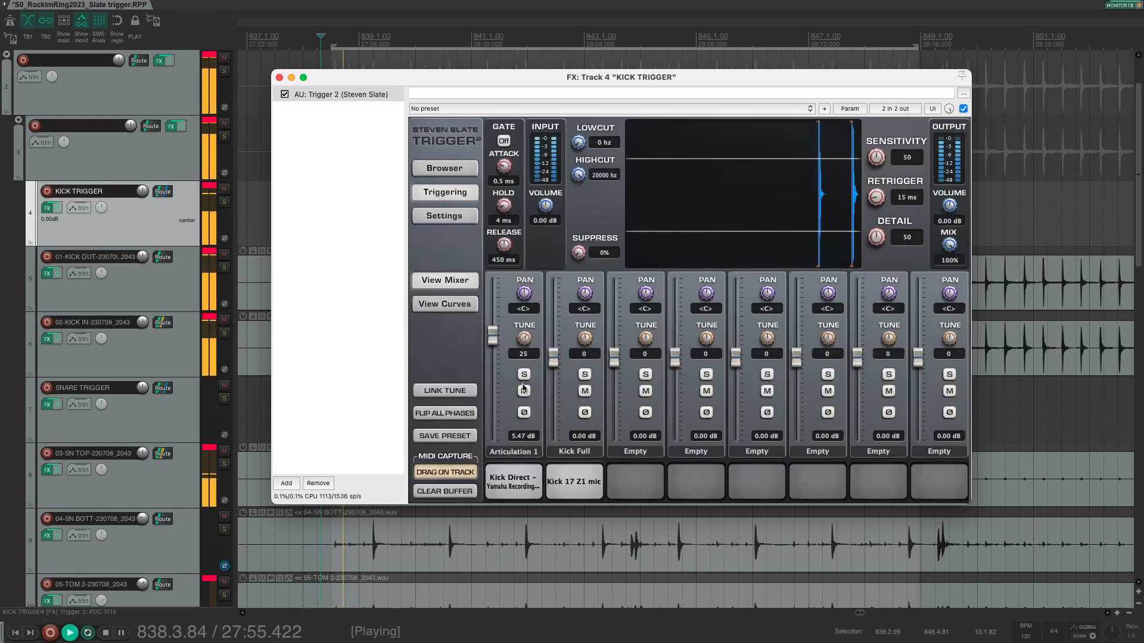
click(224, 201)
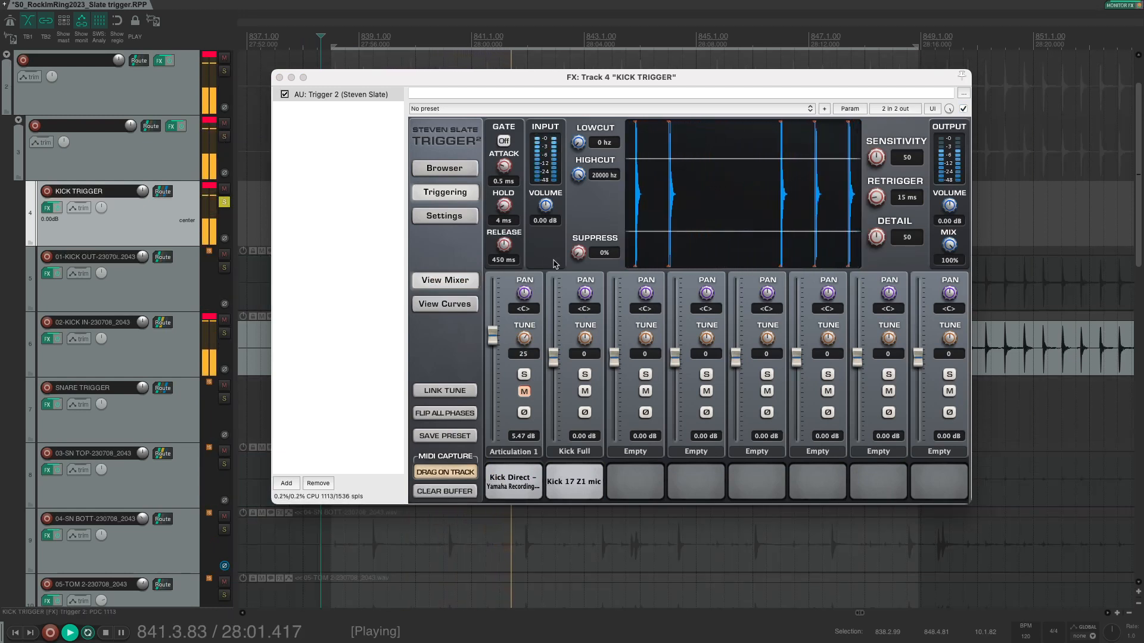
key(space)
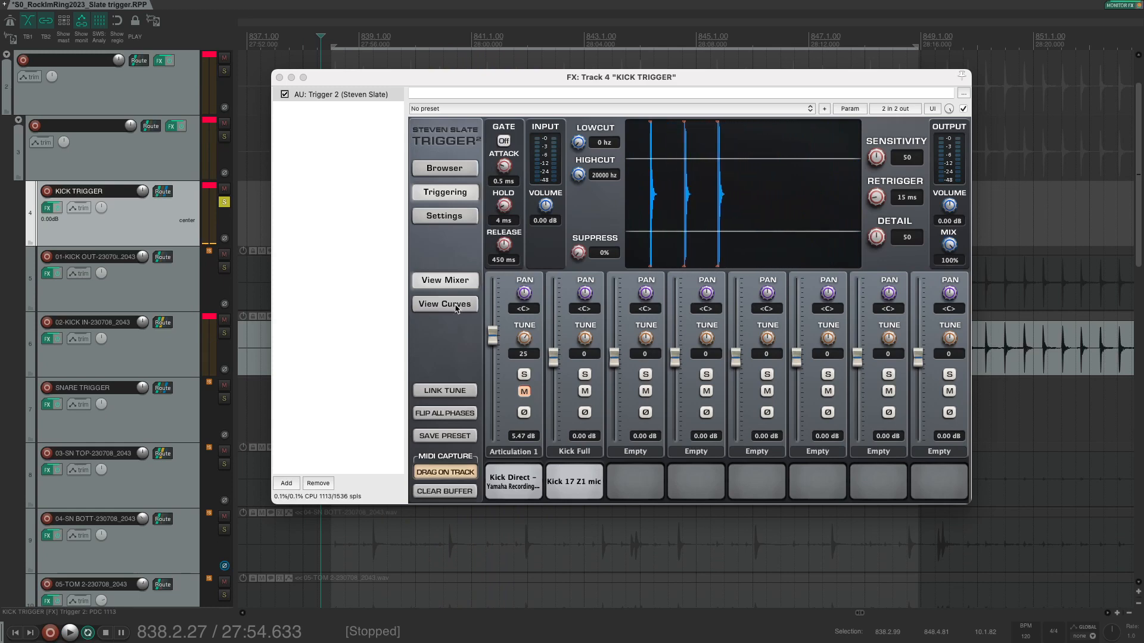
Set the Kick 17 Z1 sample's sustain to 0 s and its maximum range to 30, and audition it.
click(456, 306)
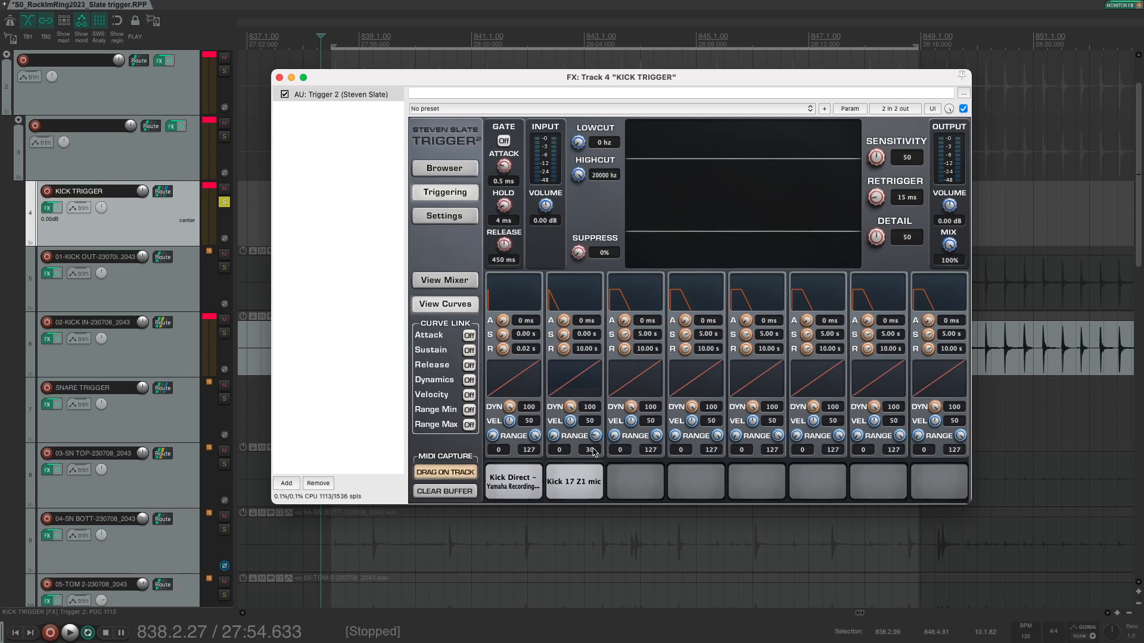
key(space)
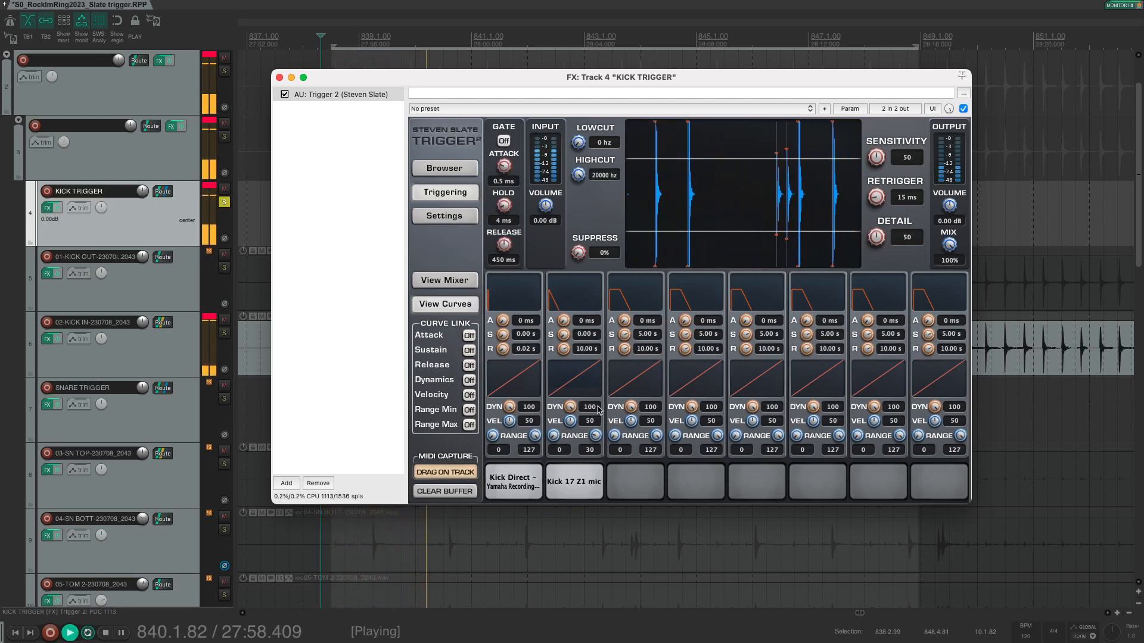
key(space)
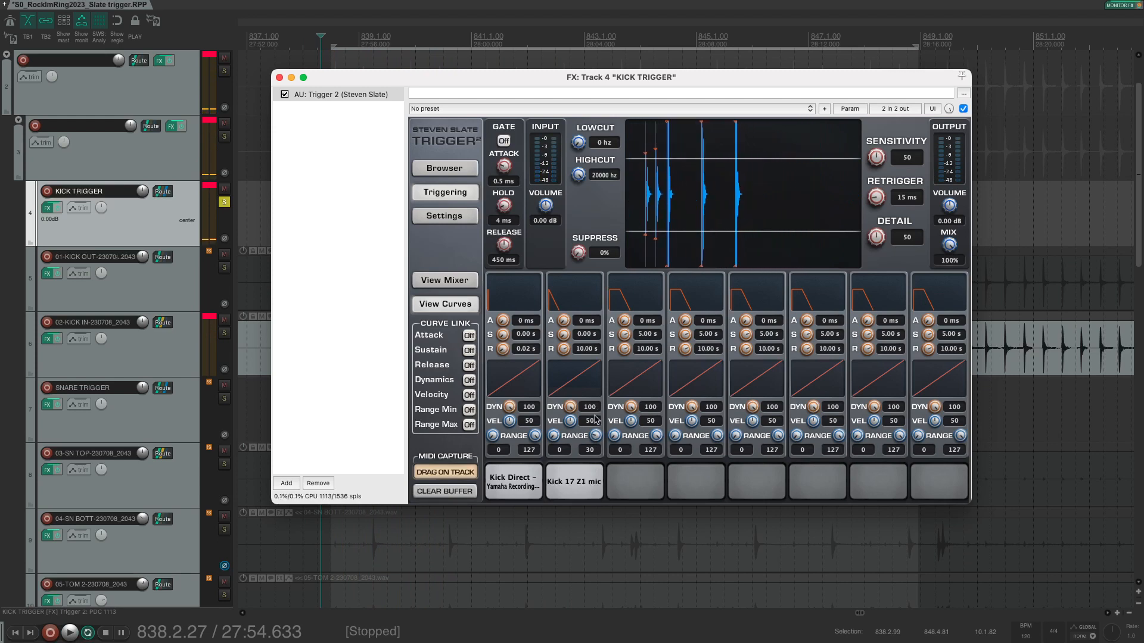
Raise the Kick 17 Z1 sample's maximum range to 127 and audition it for comparison.
drag(596, 436, 612, 180)
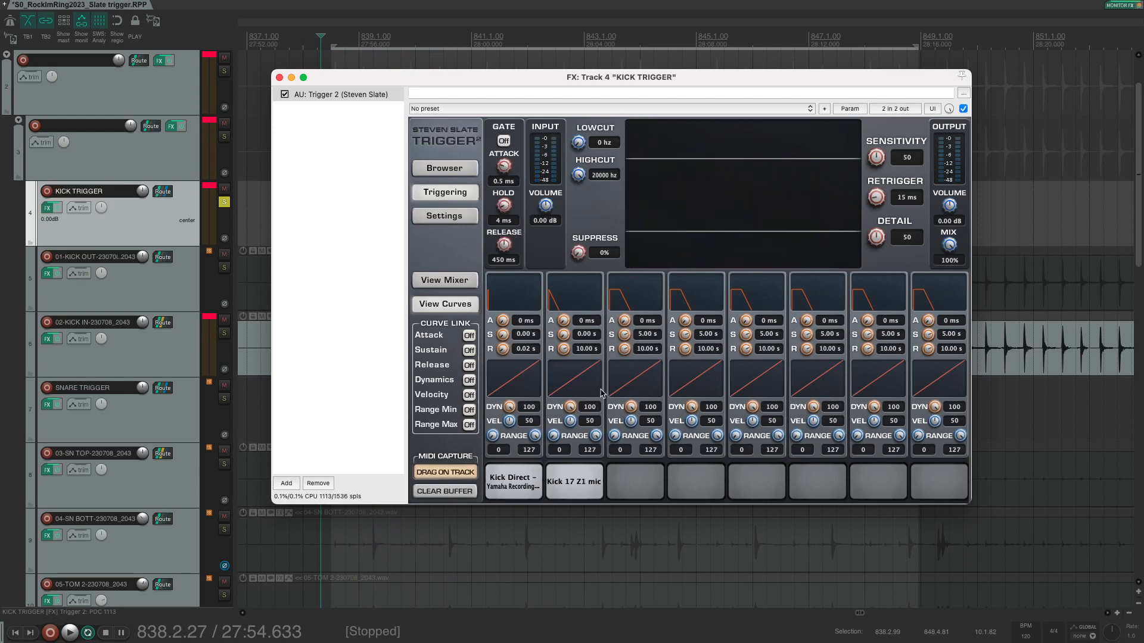
key(space)
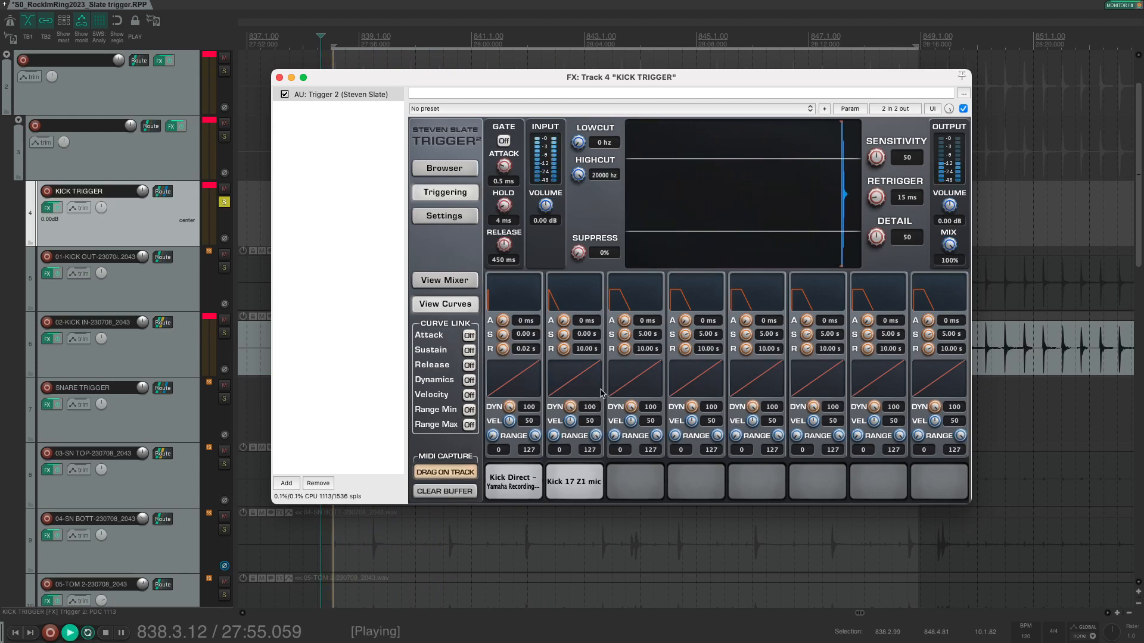
key(space)
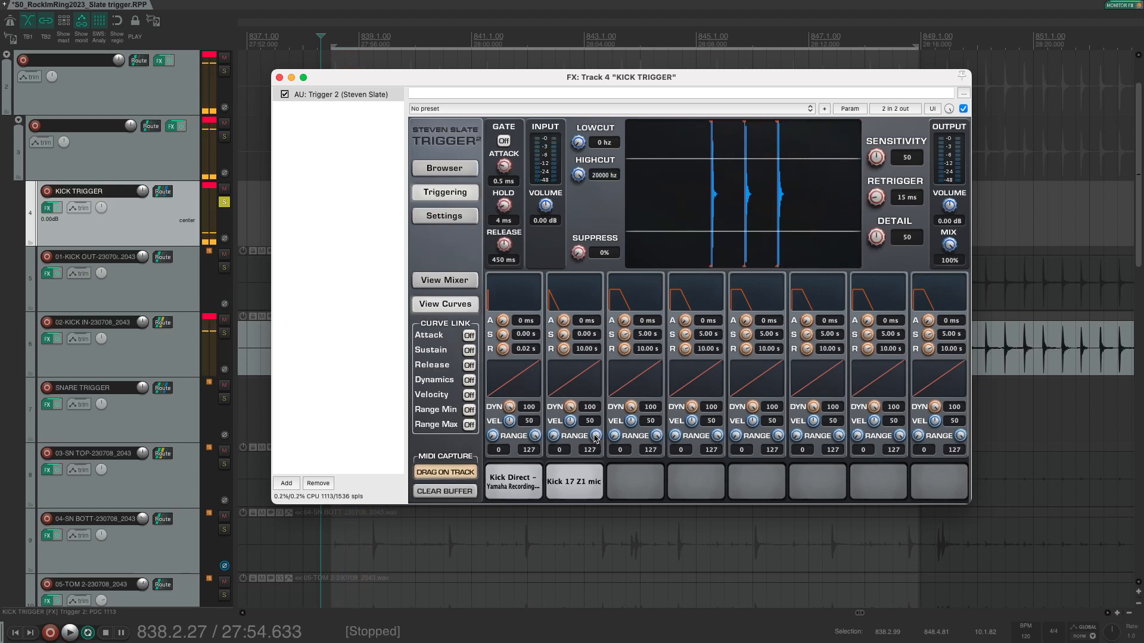
Limit the Kick 17 Z1 sample's maximum range to 30 and set its release to 0.35 s while auditioning it.
drag(596, 435, 598, 451)
key(space)
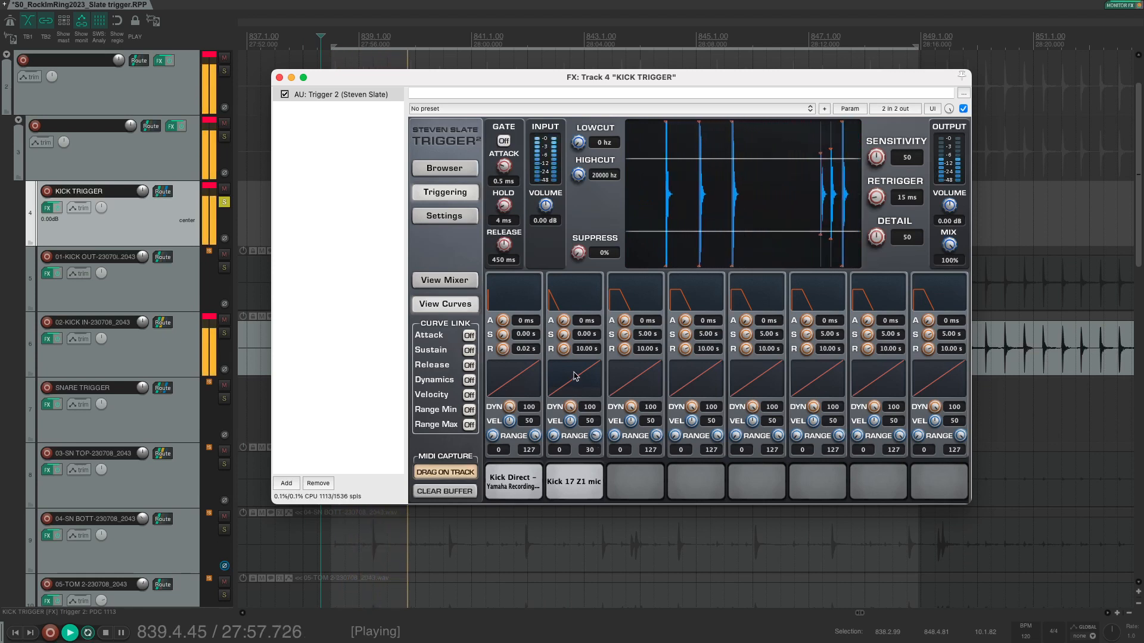
key(space)
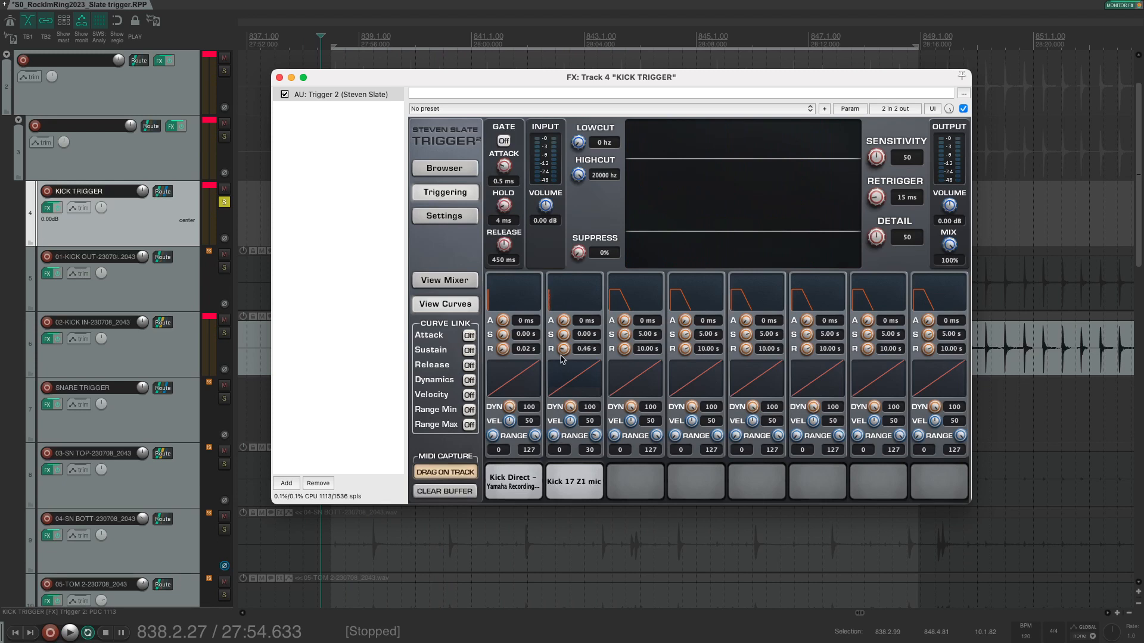
key(space)
drag(560, 357, 564, 358)
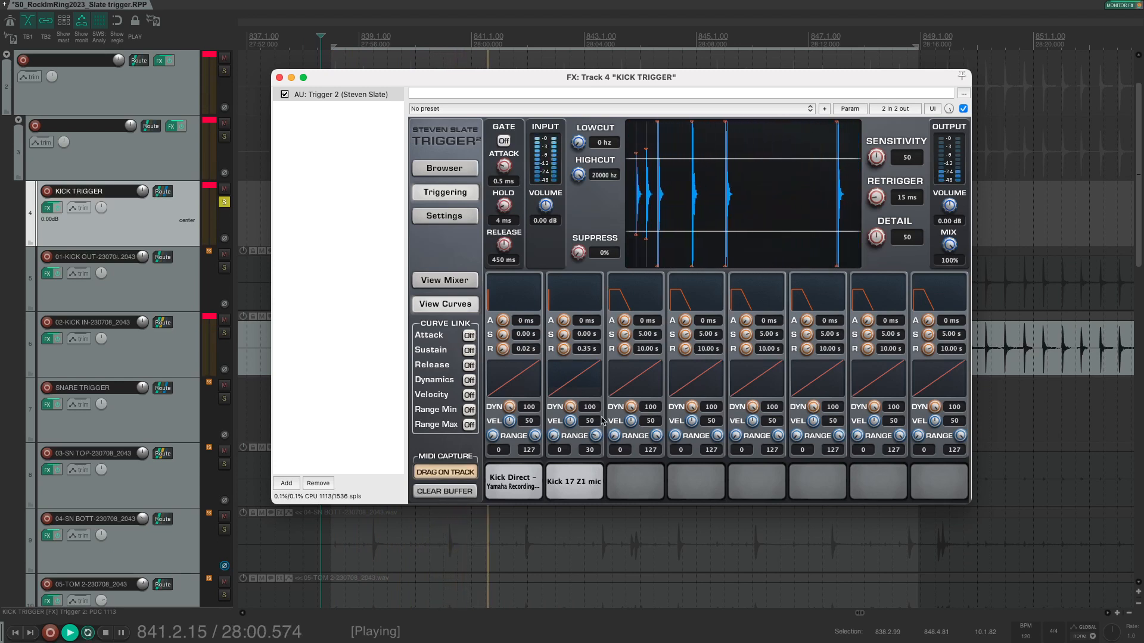
Set both range limits of the Kick 17 Z1 sample to 7, with a 9 ms attack and 0.14 s release, during playback.
drag(596, 435, 554, 422)
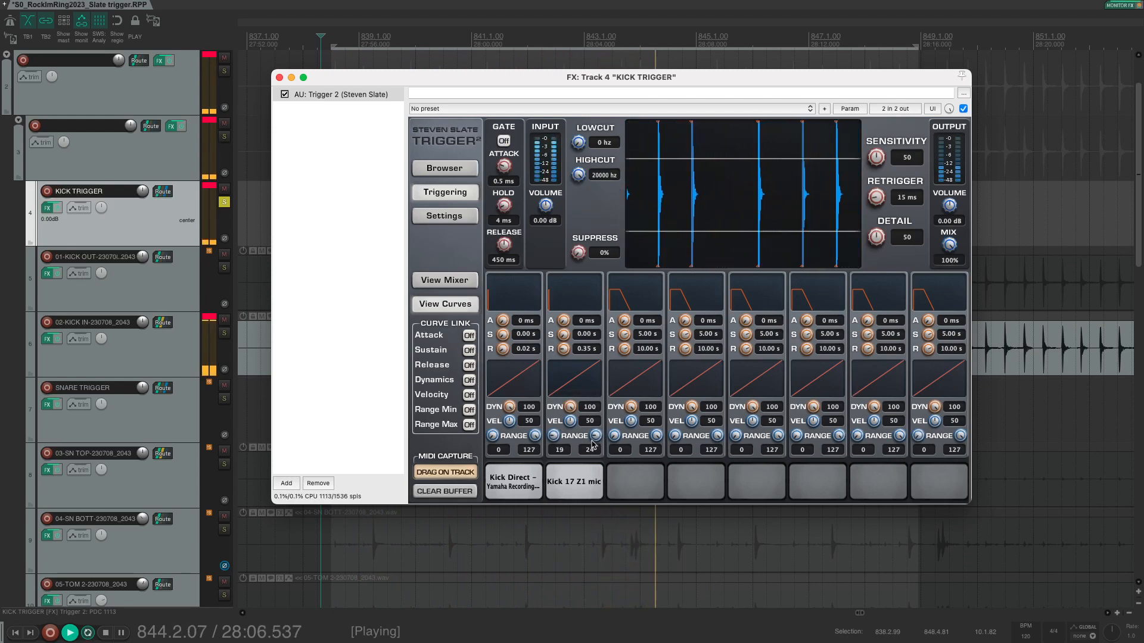
drag(556, 438, 596, 457)
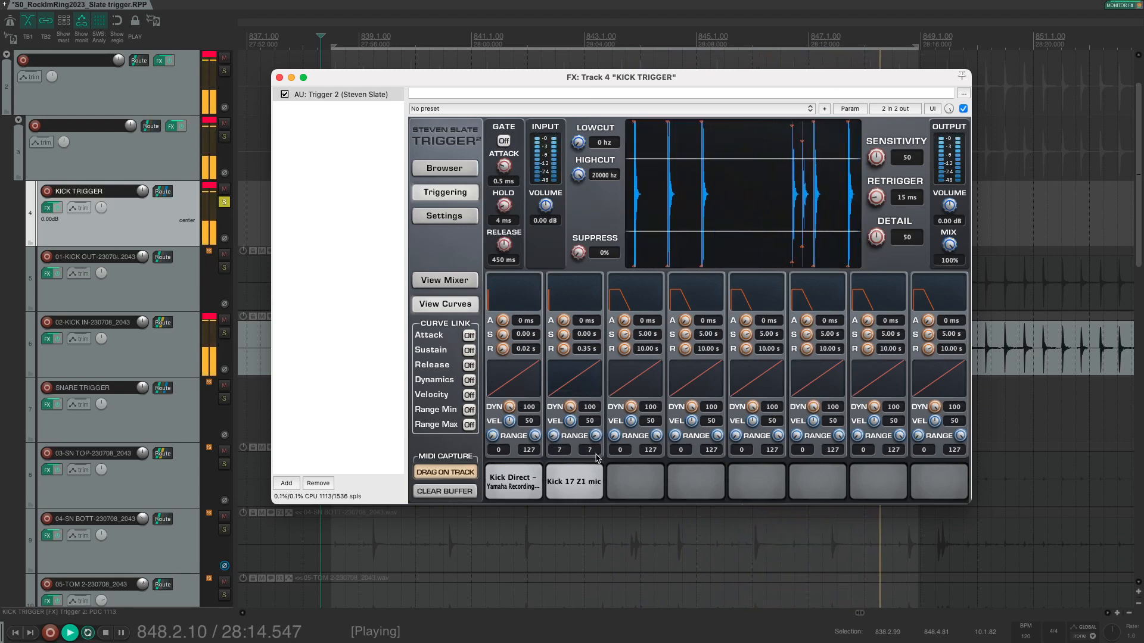
drag(564, 350, 568, 298)
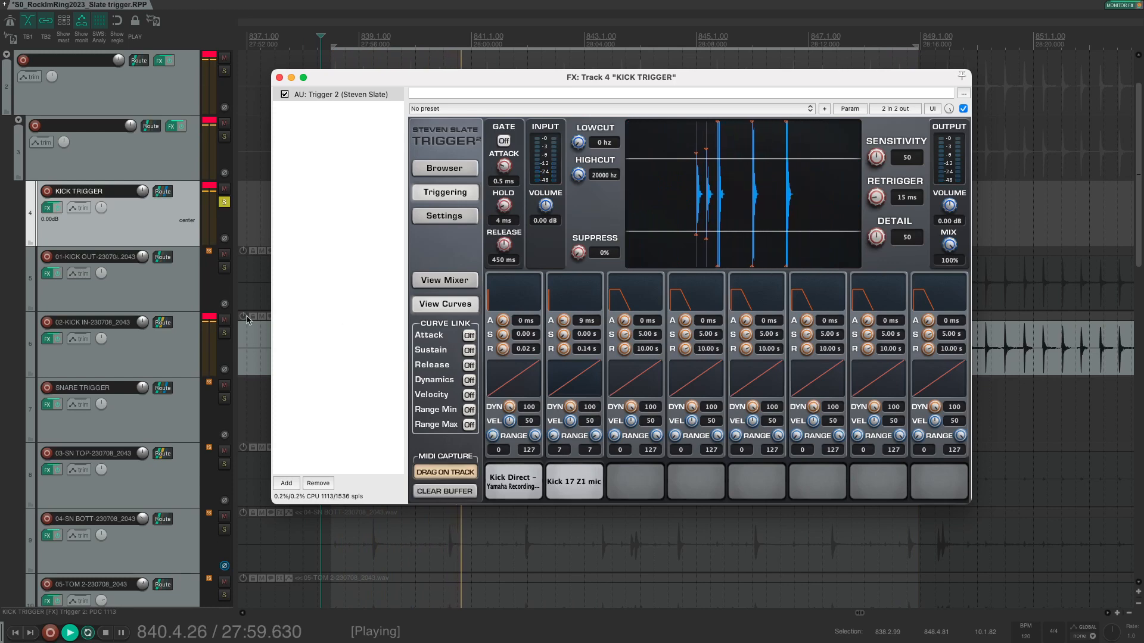
Unsolo KICK TRIGGER and set the Kick 17 Z1 sample's volume to 4.44 dB, judging it in the full kit.
click(445, 280)
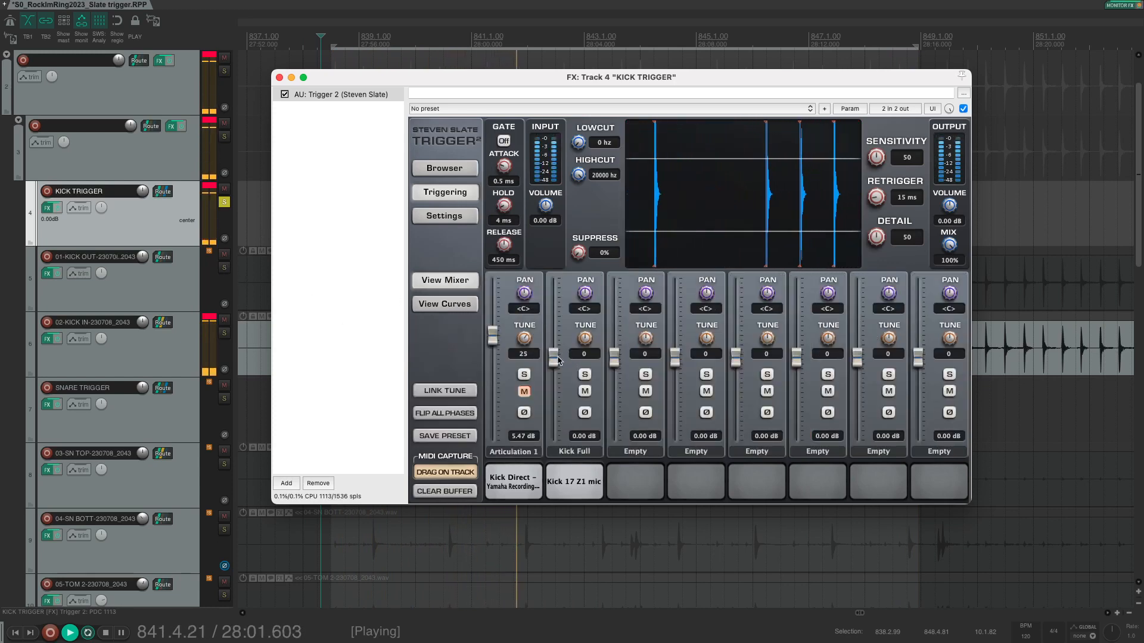
drag(559, 359, 555, 324)
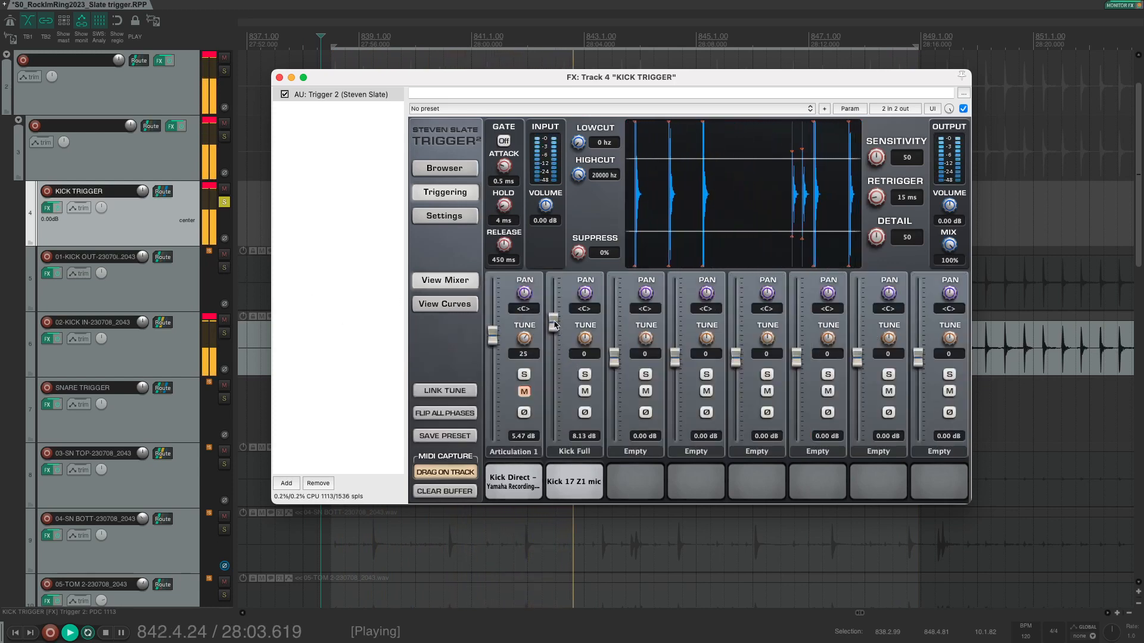
click(225, 203)
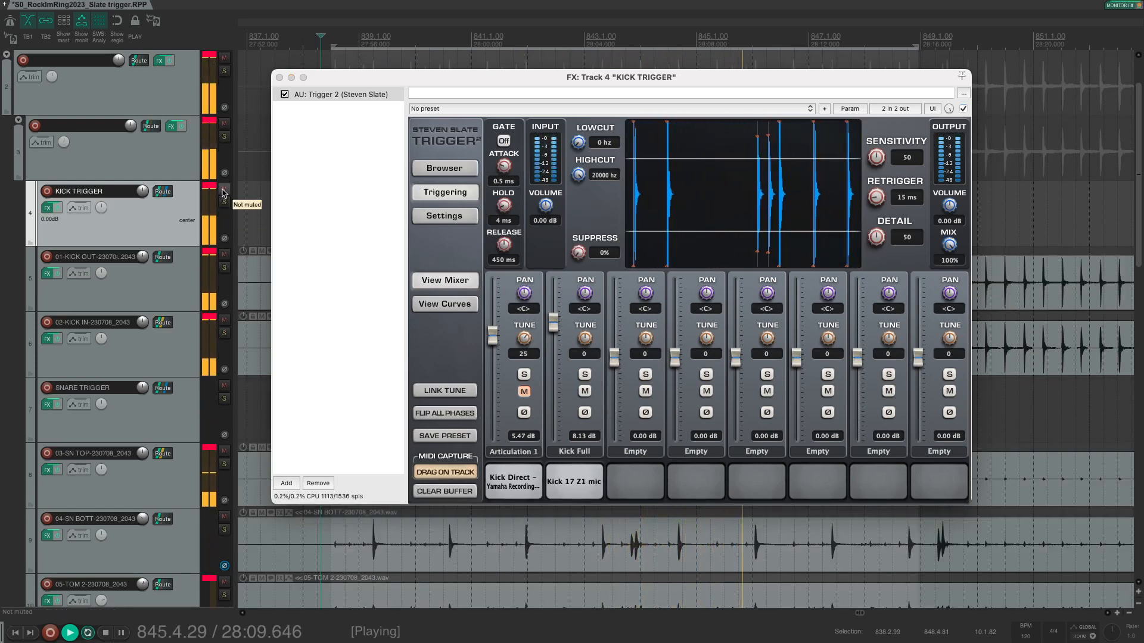
key(space)
drag(553, 323, 551, 338)
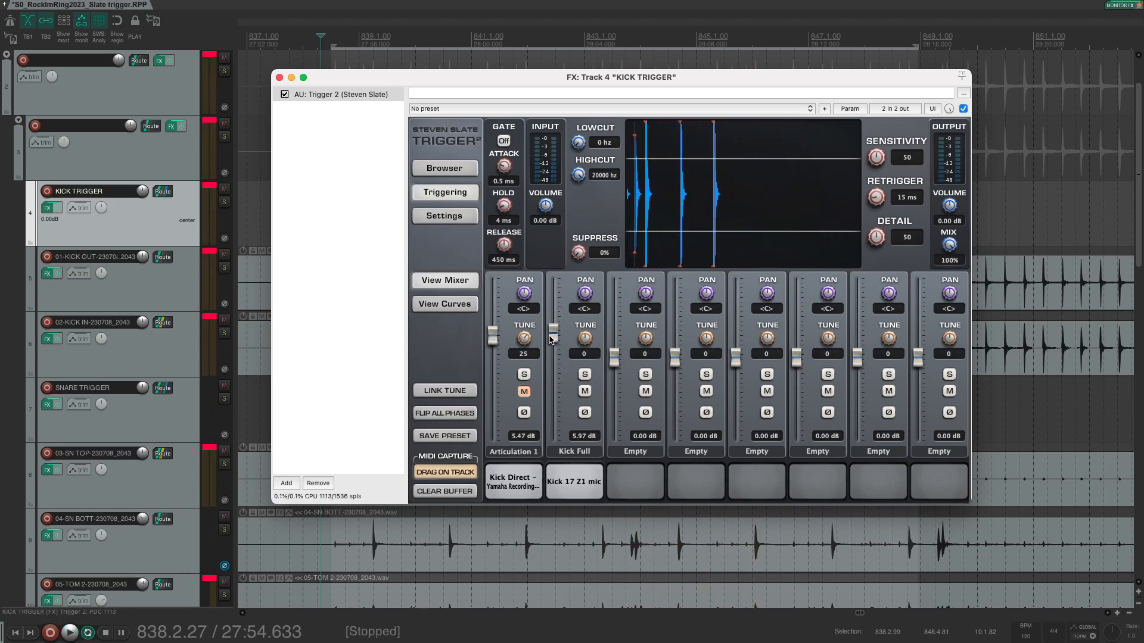
key(space)
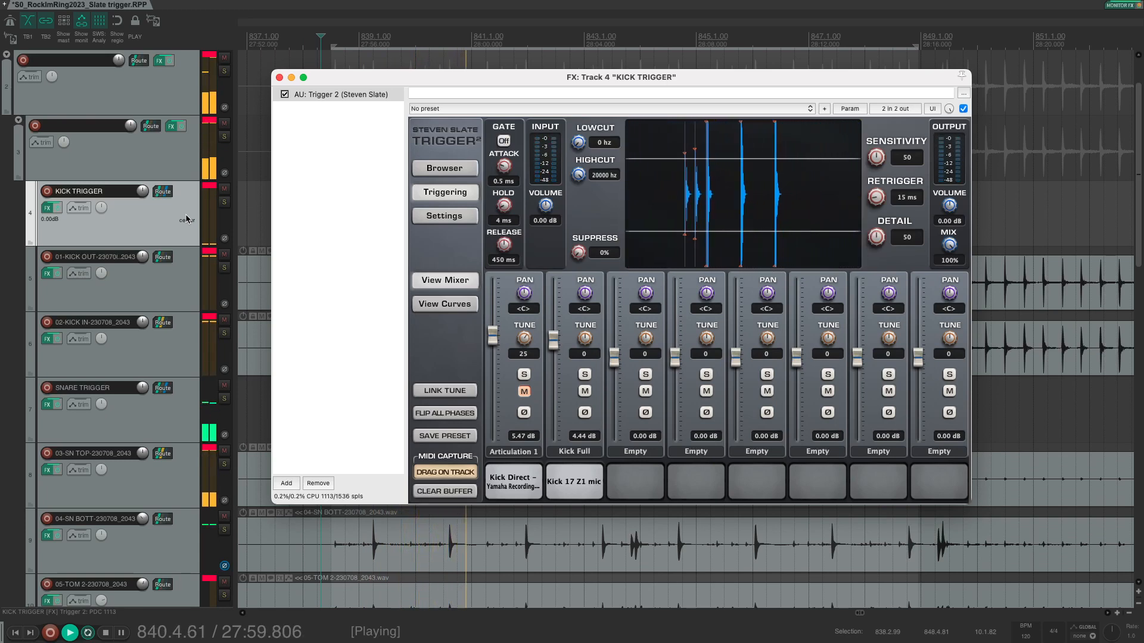
Set the Kick 17 Z1 sample's attack to 20 ms and its range to 0–10 during playback.
click(439, 304)
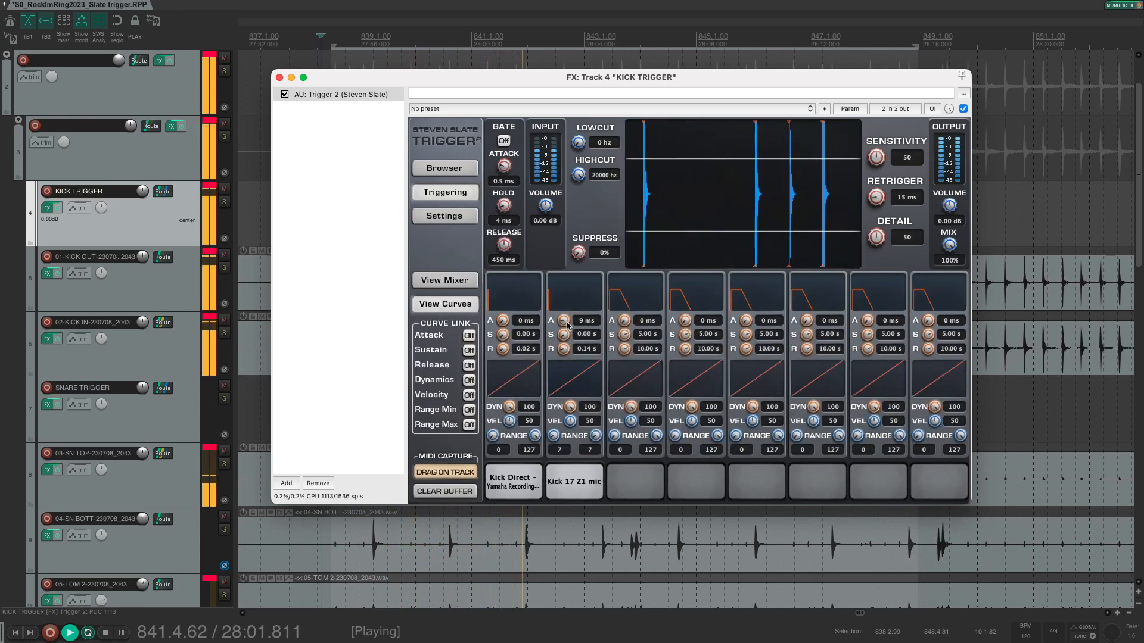
drag(566, 322, 568, 317)
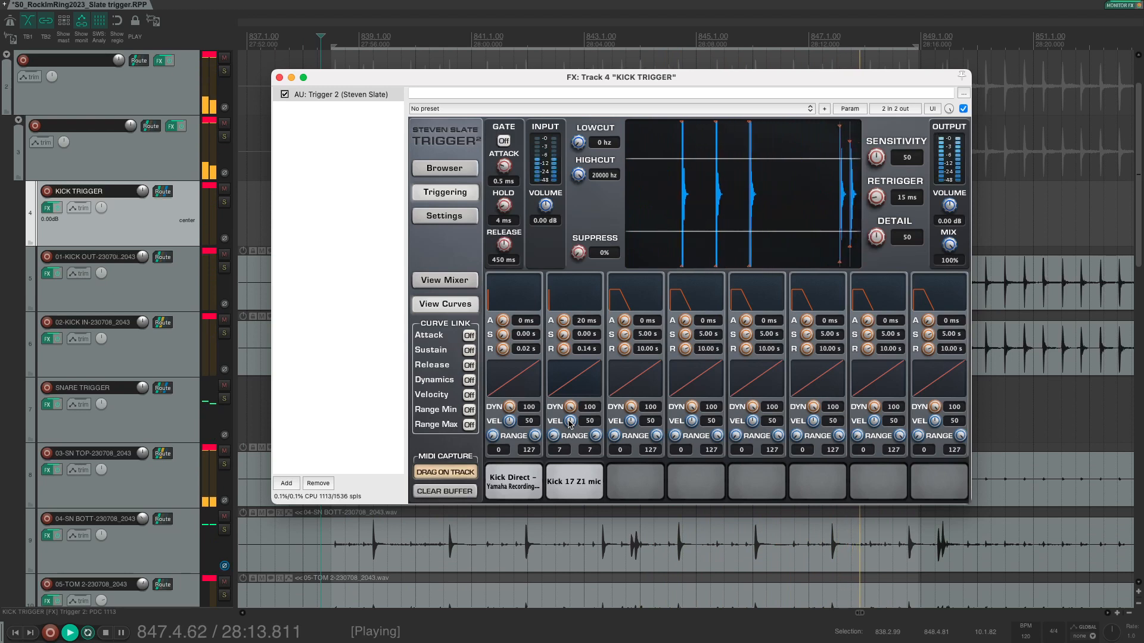
drag(594, 433, 555, 443)
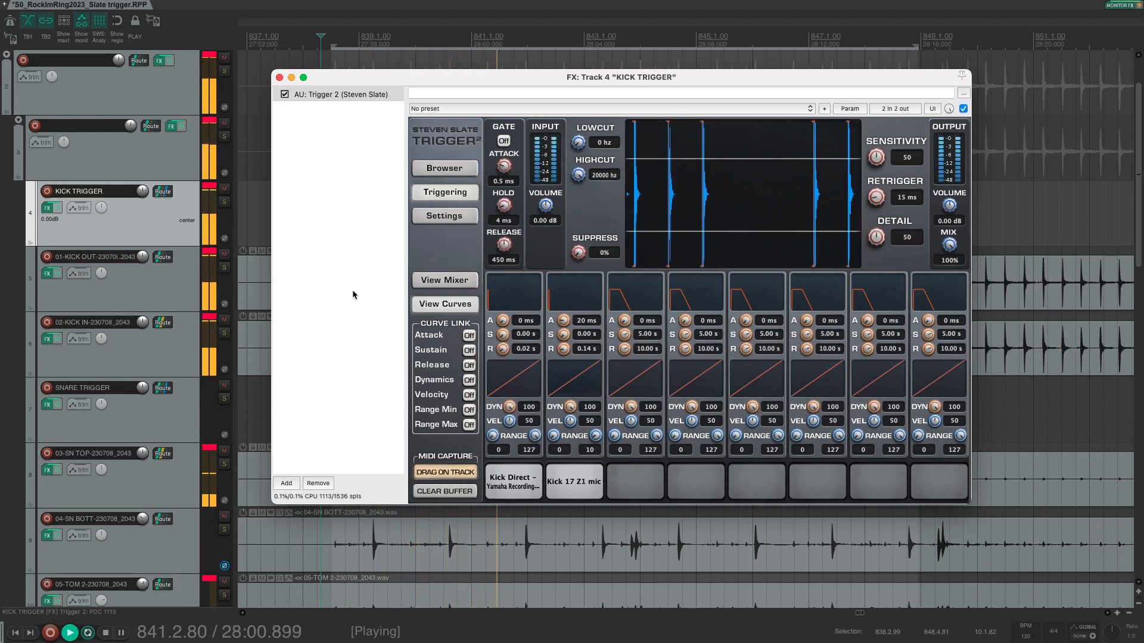
key(space)
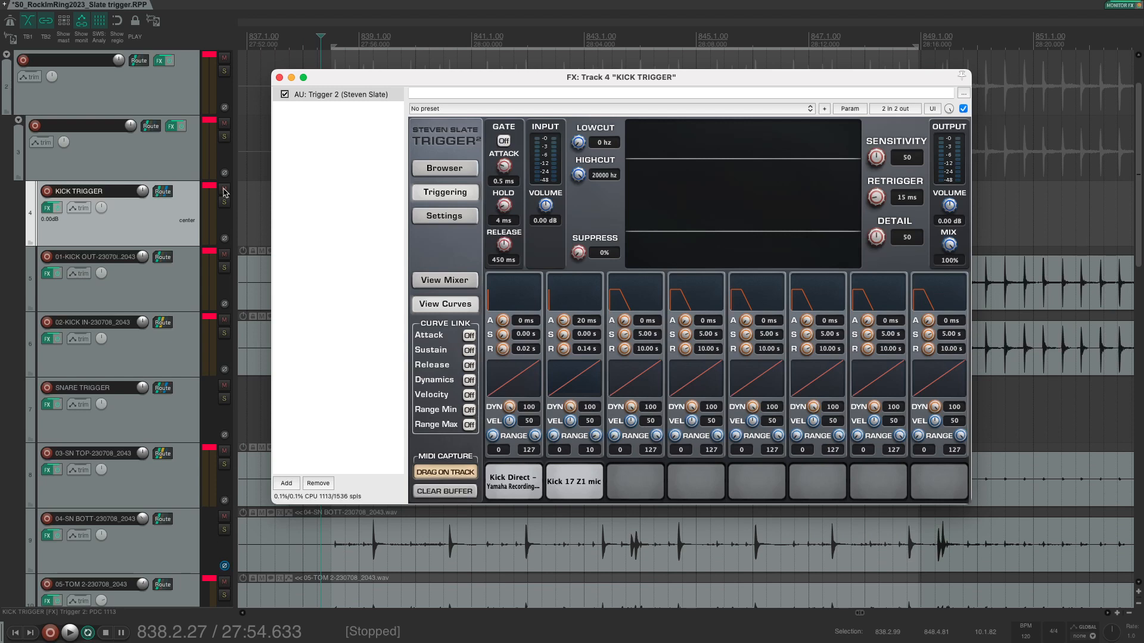
Compare the full kit with KICK TRIGGER muted and unmuted during playback.
key(space)
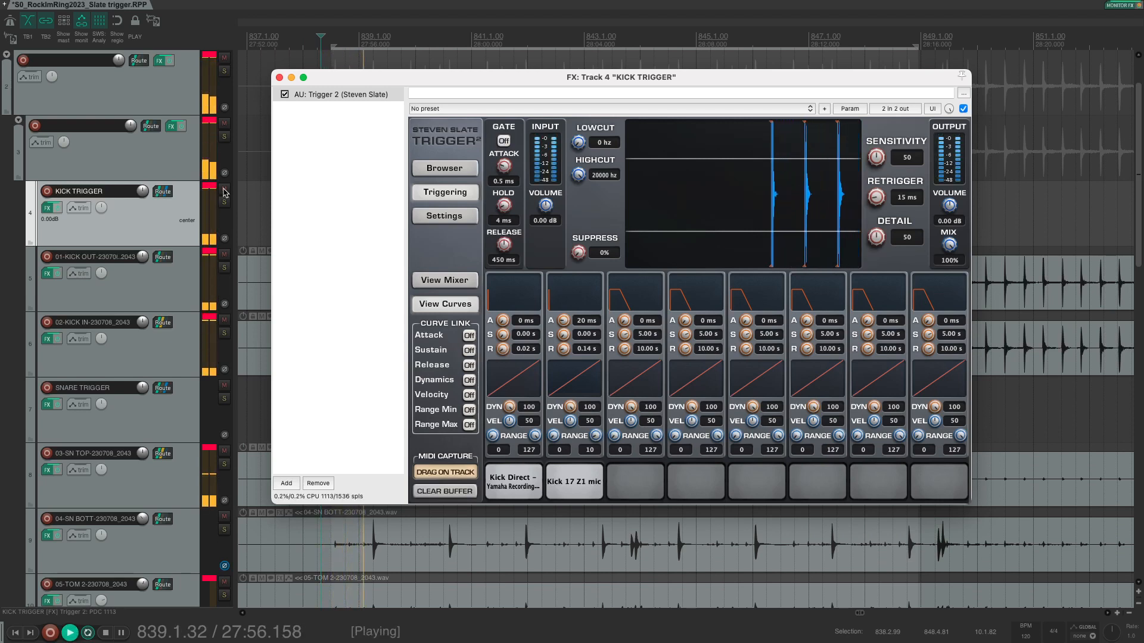
click(225, 191)
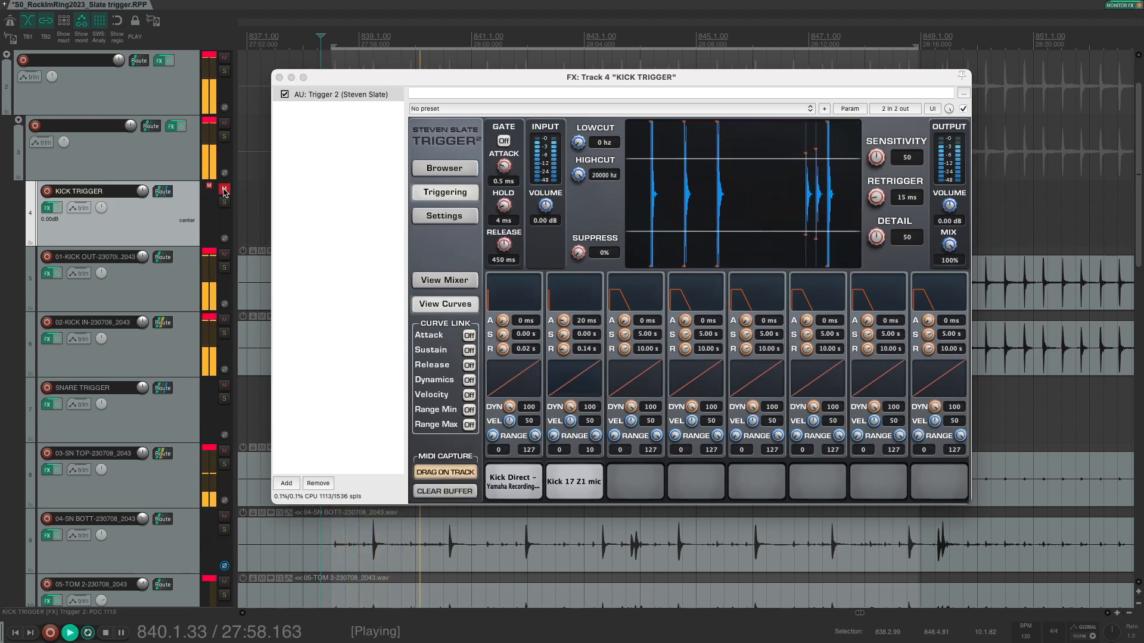
click(225, 190)
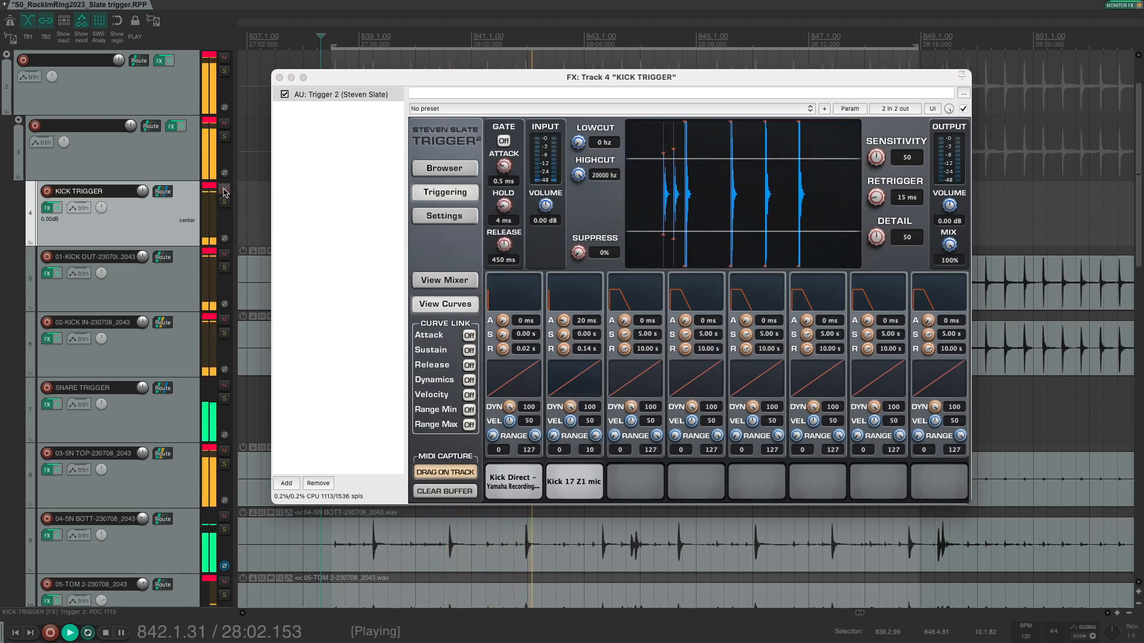
Mute the KICK TRIGGER track and stop playback.
click(224, 191)
key(space)
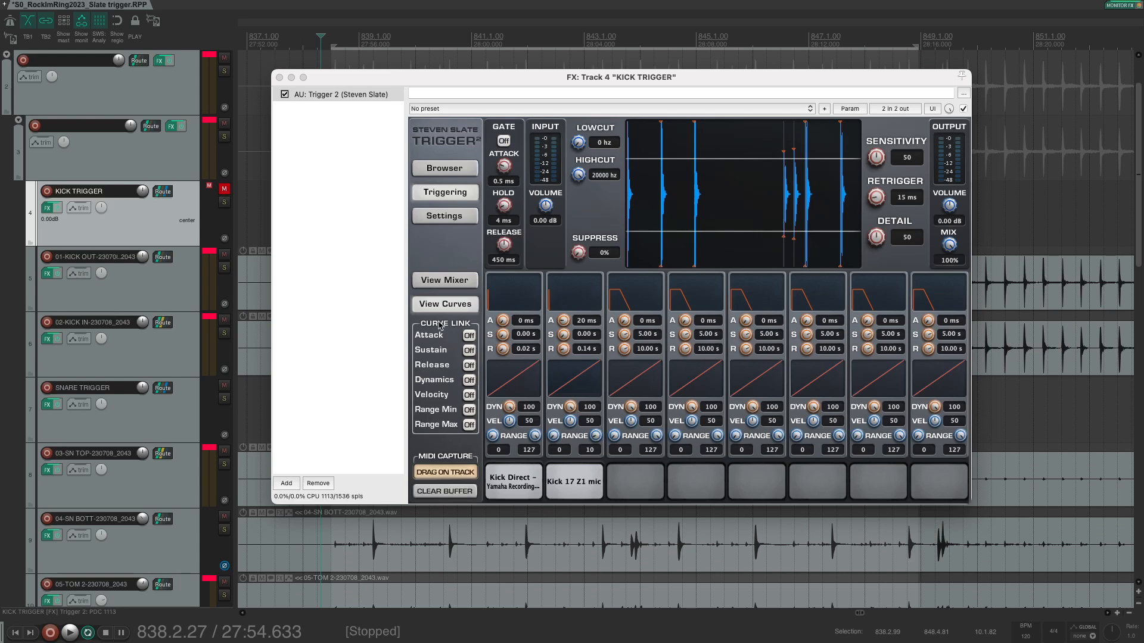
Link the attack and sustain curves briefly to bring the Kick 17 Z1 attack to 0 ms, and switch both links back off.
click(469, 335)
click(469, 350)
drag(564, 322, 535, 416)
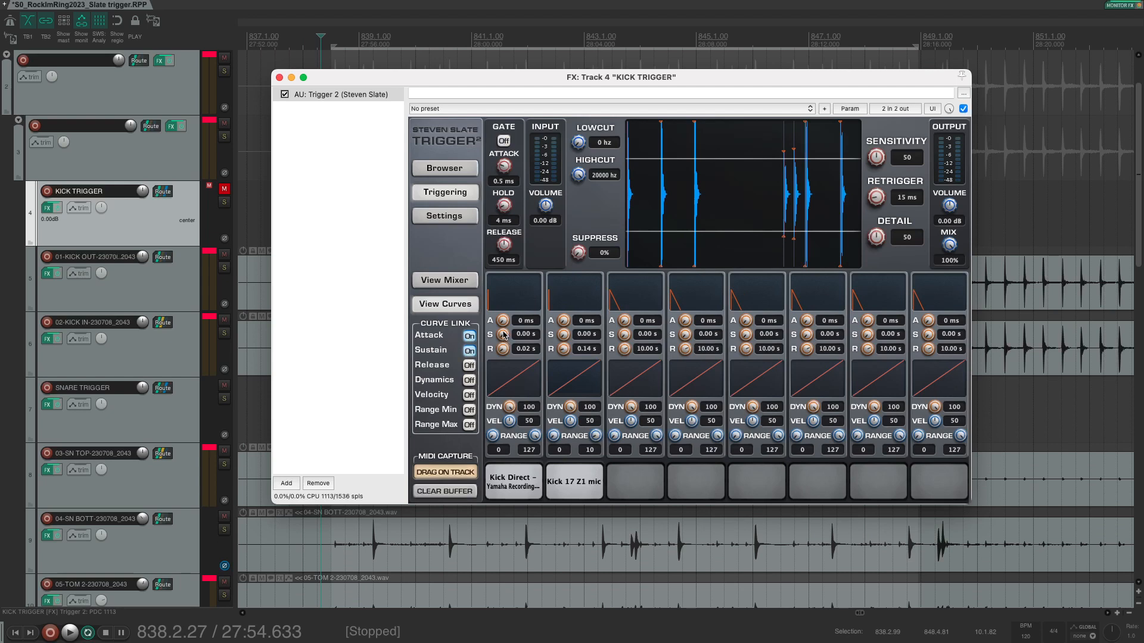
click(469, 351)
click(469, 336)
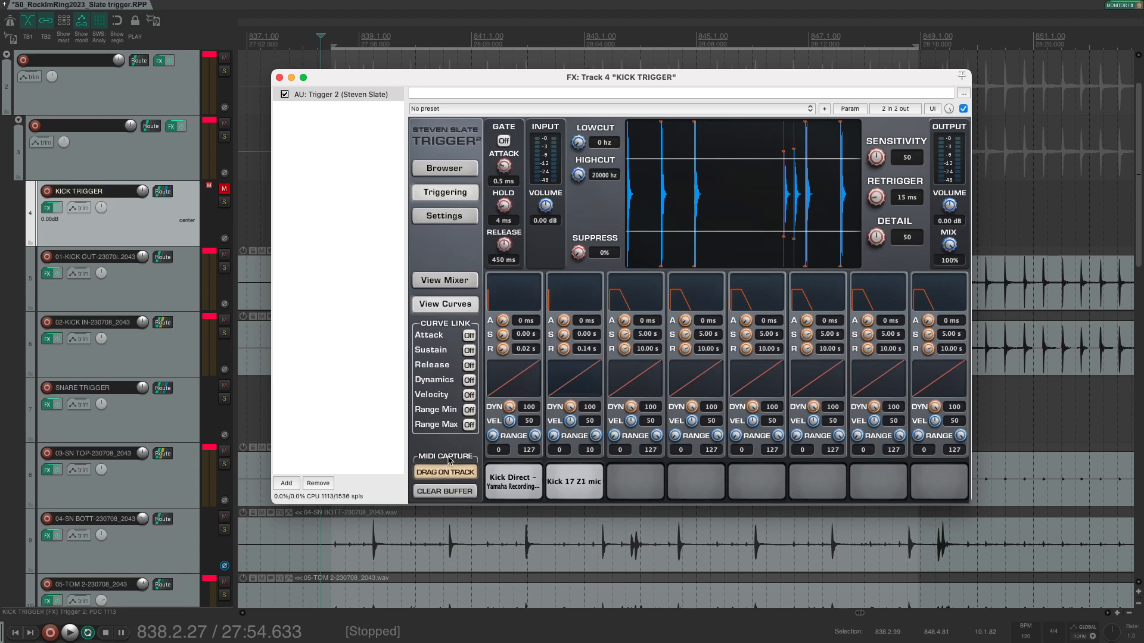
Check the trigger plugin's settings and sample browser, and clear its MIDI capture buffer.
click(454, 476)
click(445, 220)
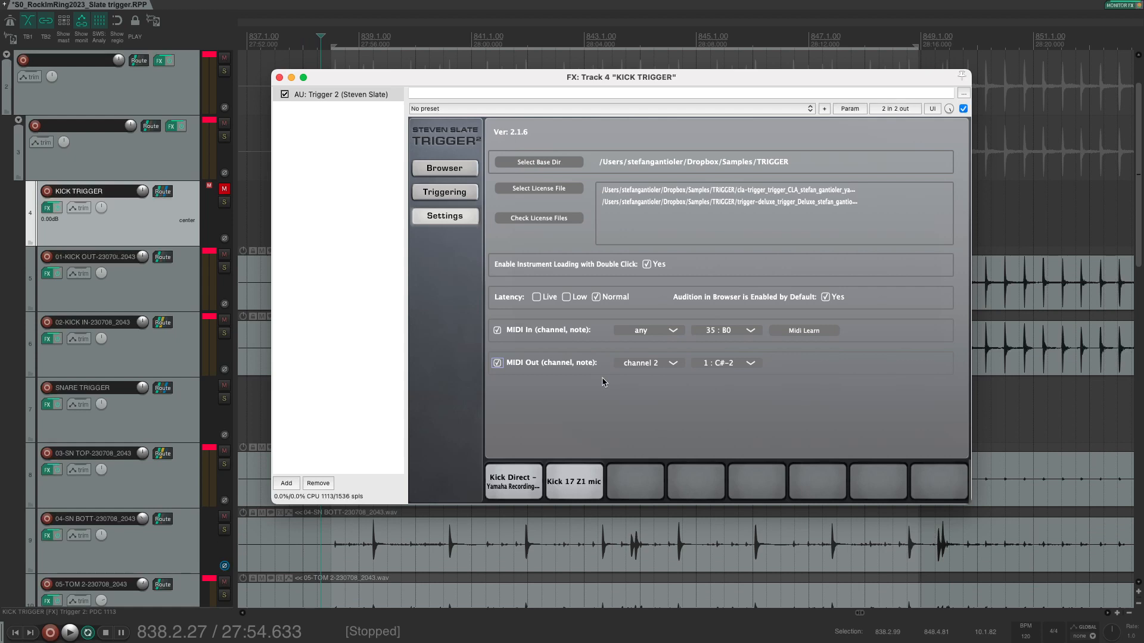
click(444, 168)
drag(408, 74, 377, 162)
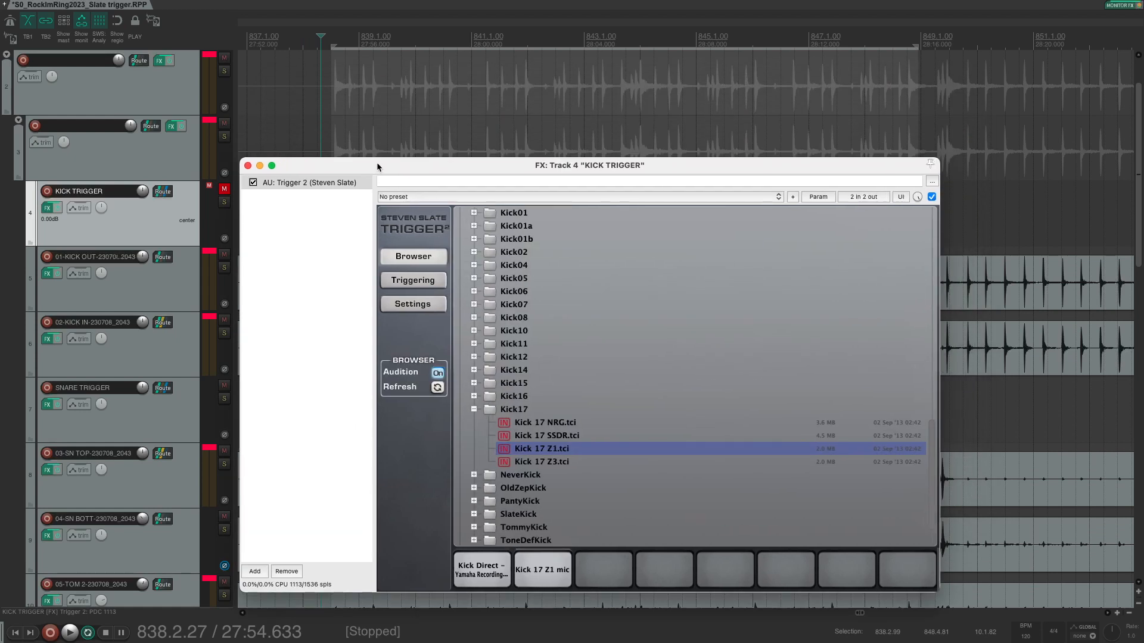
click(425, 279)
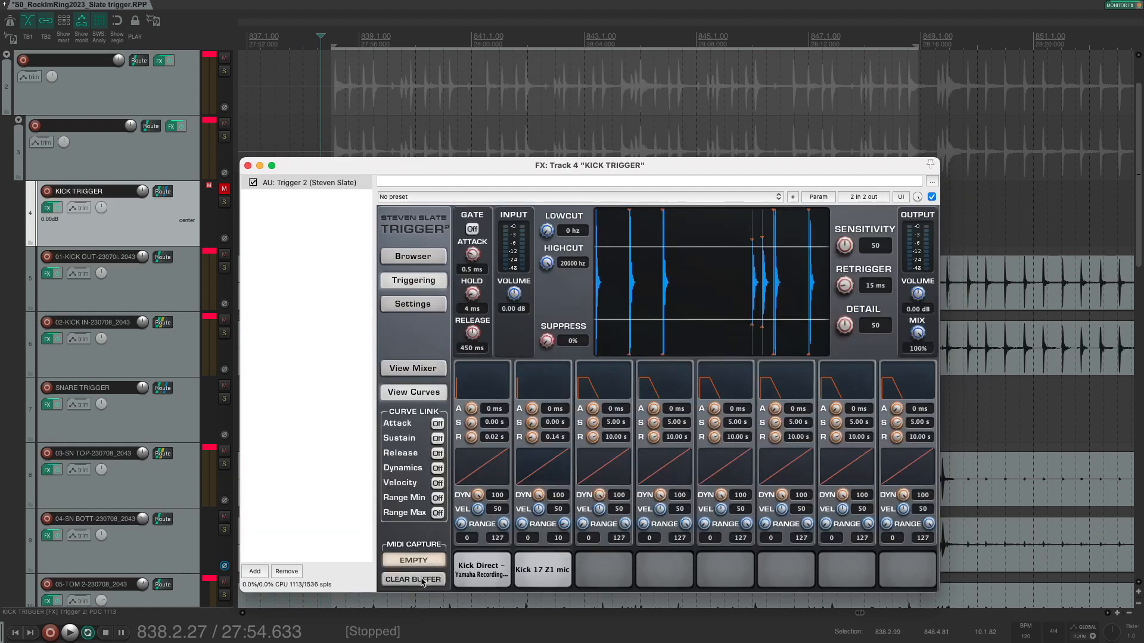
Unmute KICK TRIGGER and play the selected passage to capture its triggered hits as MIDI.
key(space)
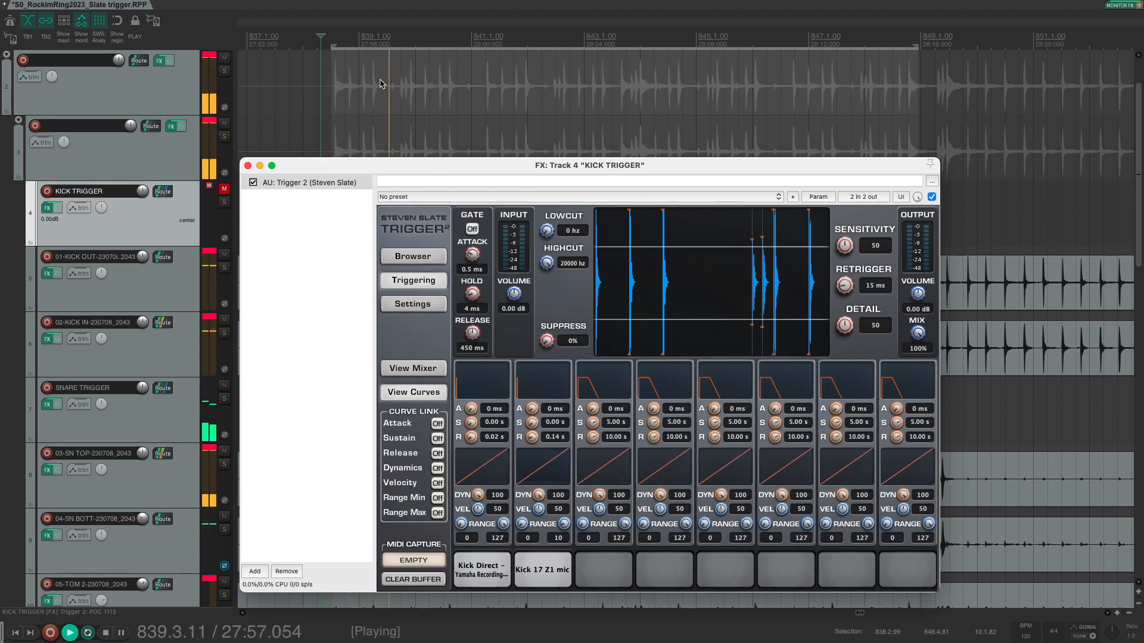
key(space)
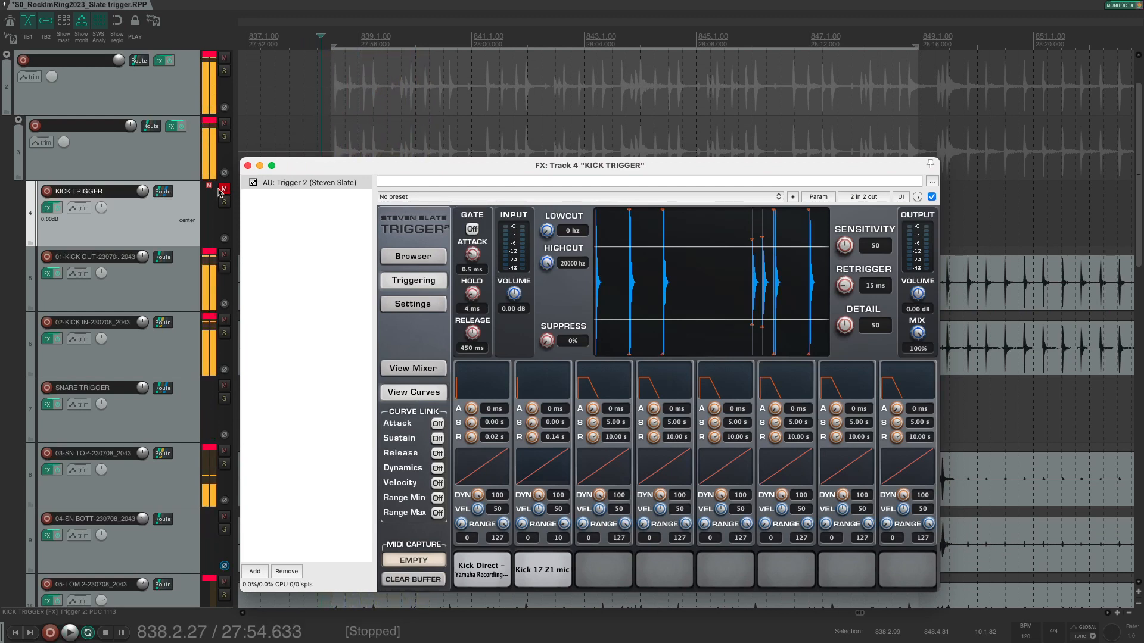
click(224, 189)
key(space)
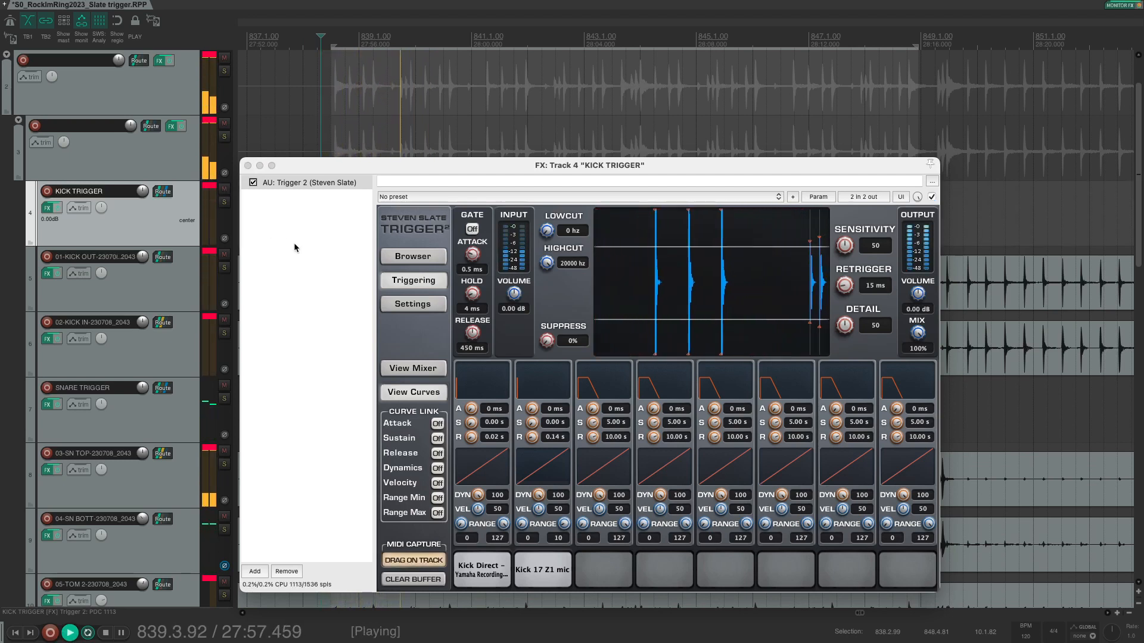
drag(364, 166, 376, 314)
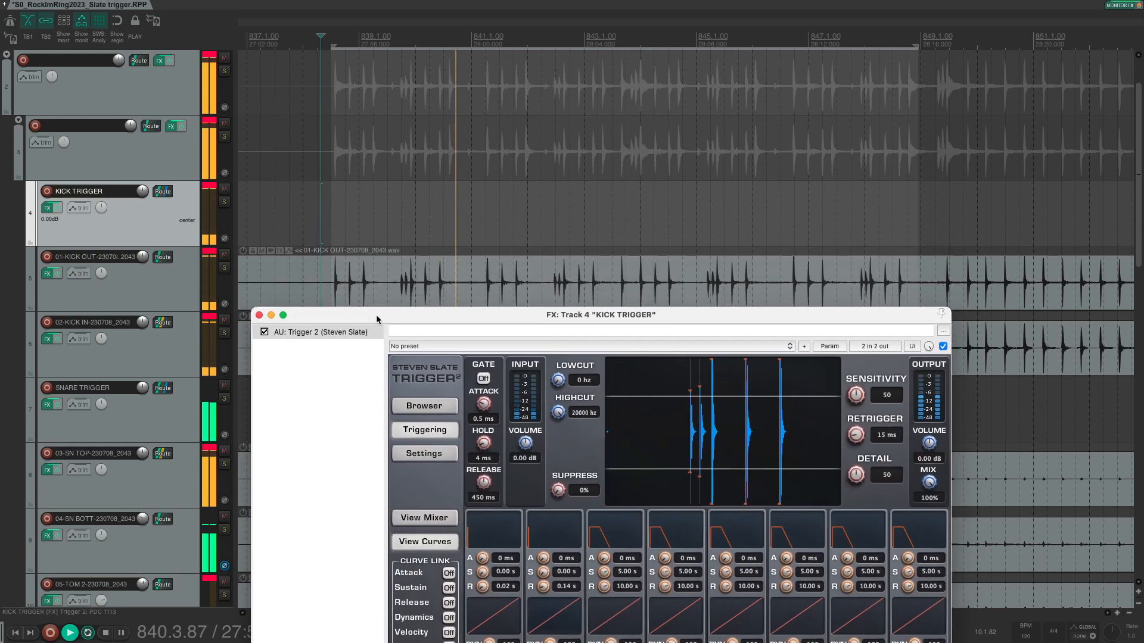
scroll(510, 229, down, 2)
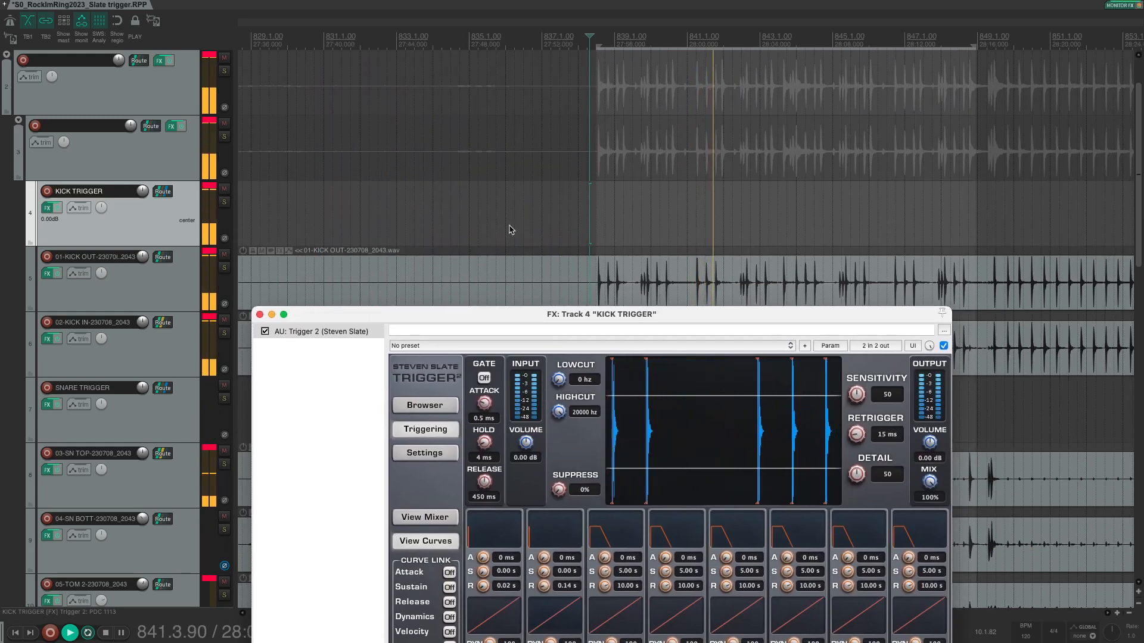
drag(515, 314, 519, 257)
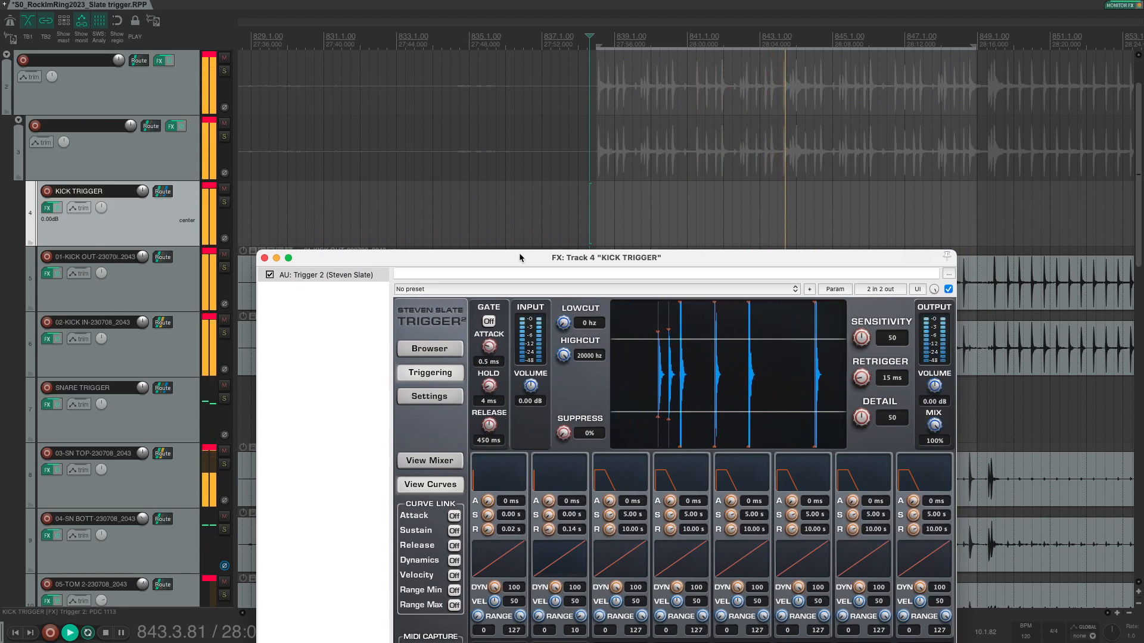
drag(519, 254, 618, 206)
key(space)
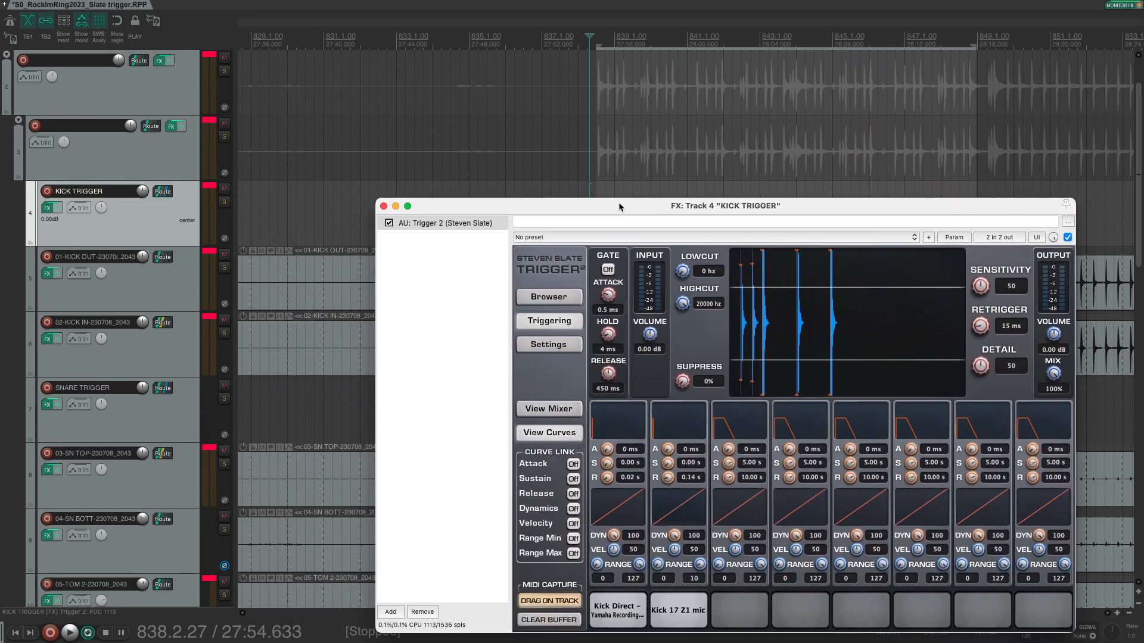
Place the captured MIDI on the KICK TRIGGER track, shift it to the project start, and open its notes in the MIDI editor.
drag(549, 603, 266, 214)
scroll(462, 313, down, 10)
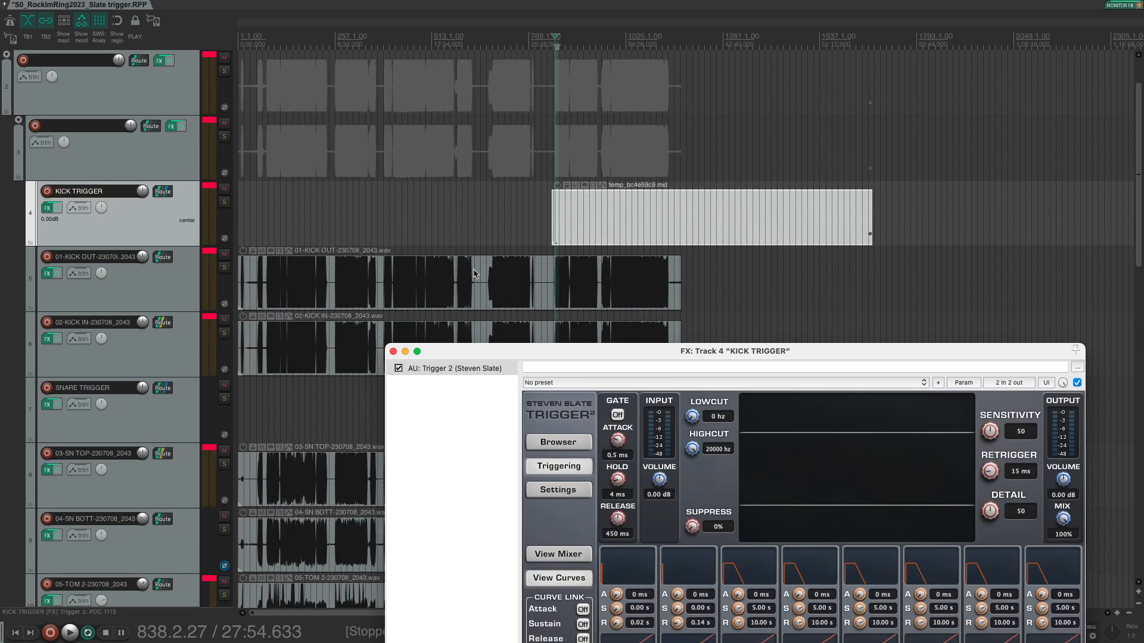
drag(674, 202, 89, 189)
scroll(642, 165, up, 5)
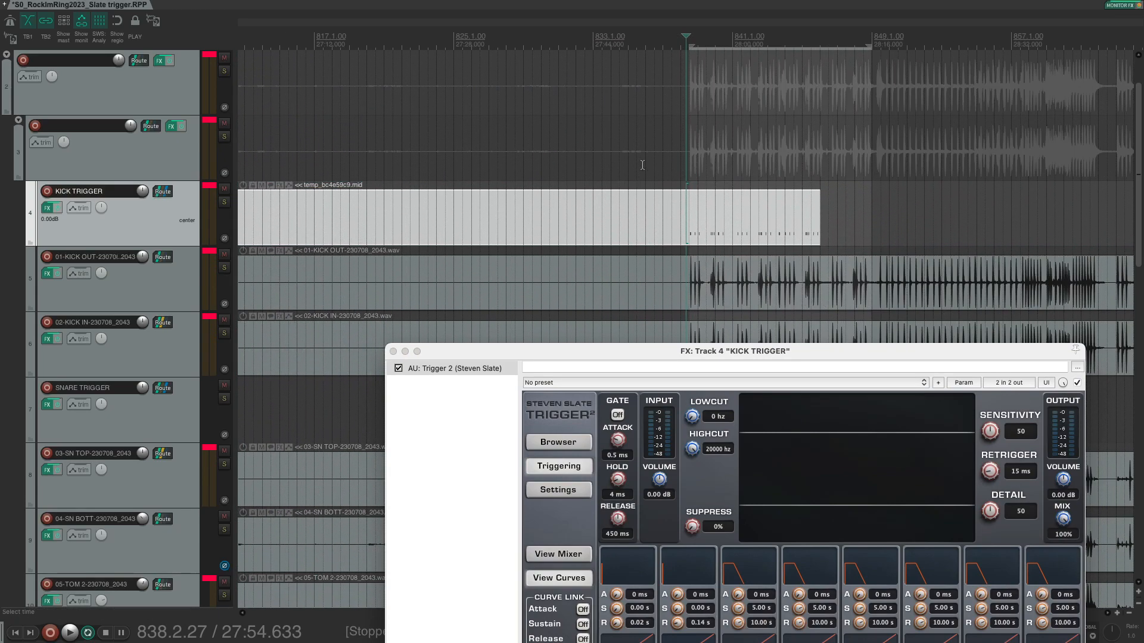
double_click(479, 239)
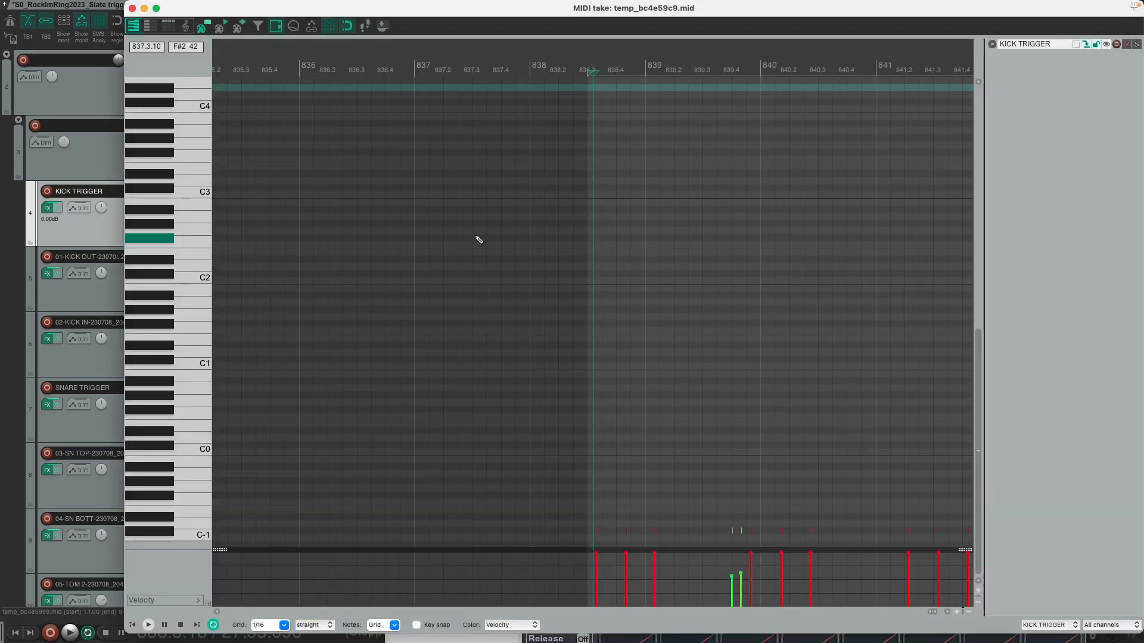
key(space)
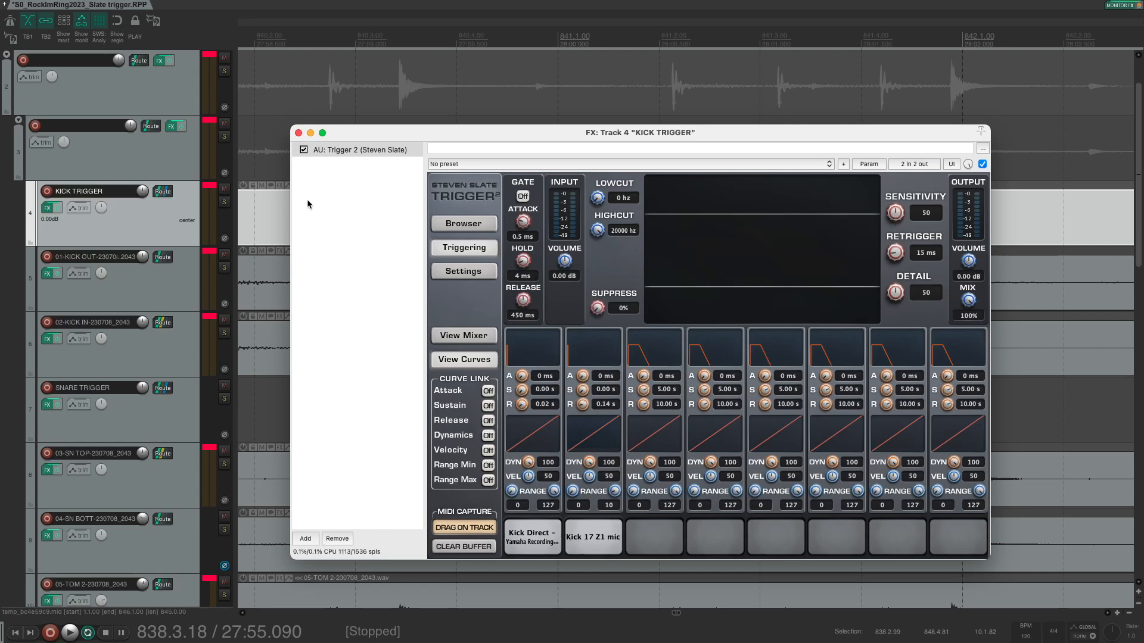
Add a new track above KICK TRIGGER and name it KICK with FAKE BLEED.
click(170, 160)
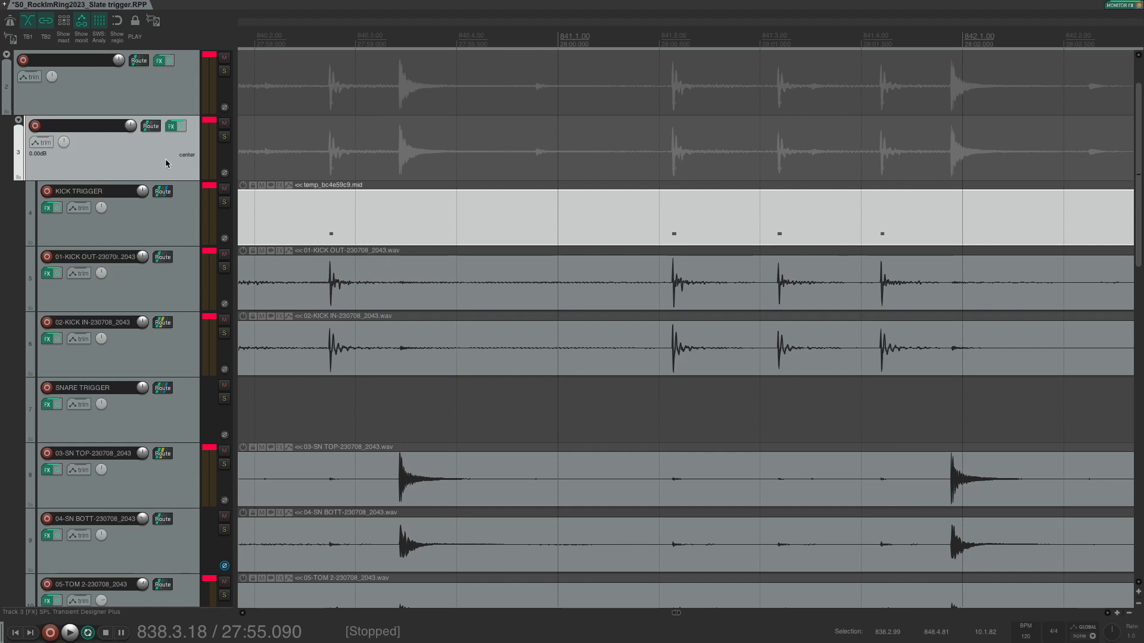
key(ctrl+t)
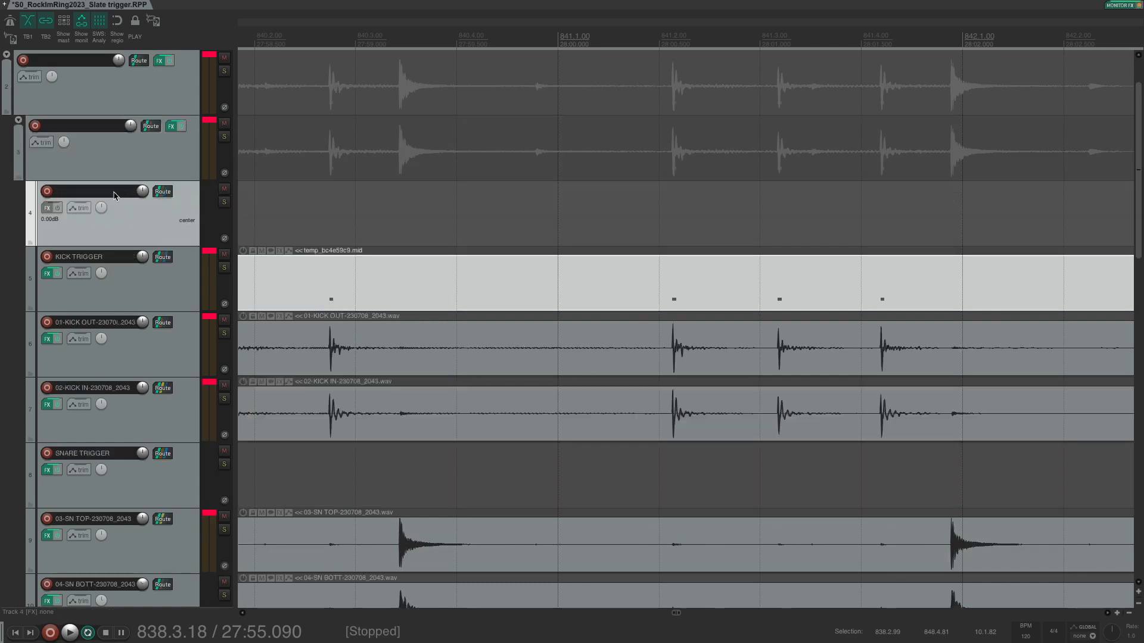
double_click(115, 193)
key(Return)
Mute KICK TRIGGER and nest a duplicate of the 01-KICK OUT track inside KICK with FAKE BLEED.
click(145, 290)
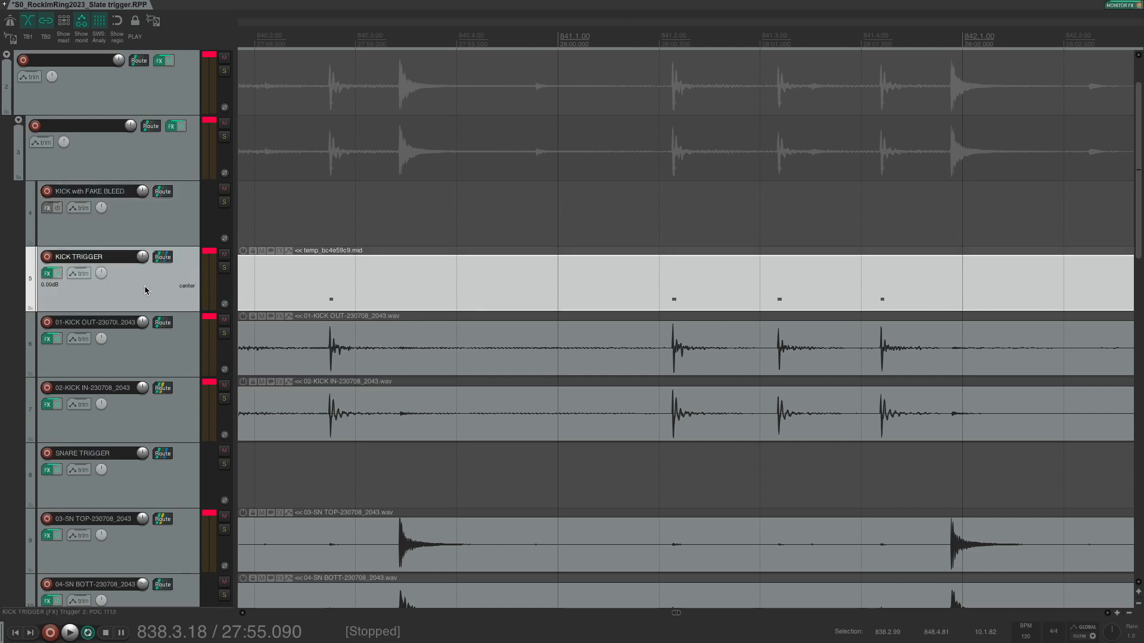
click(224, 254)
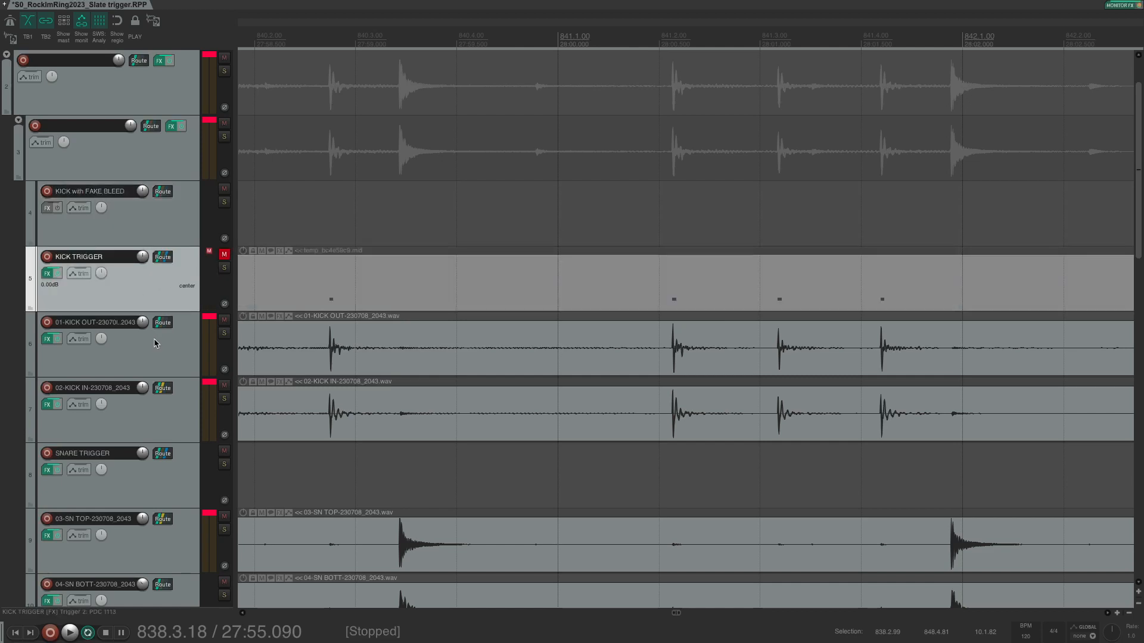
click(154, 350)
key(ctrl+shift+d)
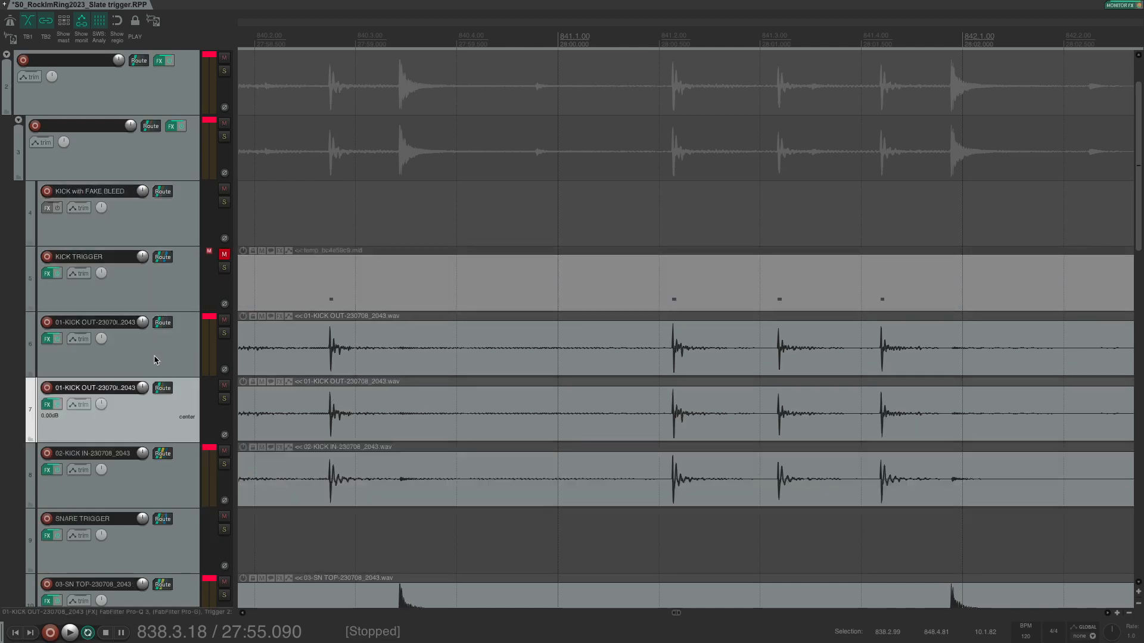
drag(150, 410, 145, 216)
scroll(148, 226, down, 6)
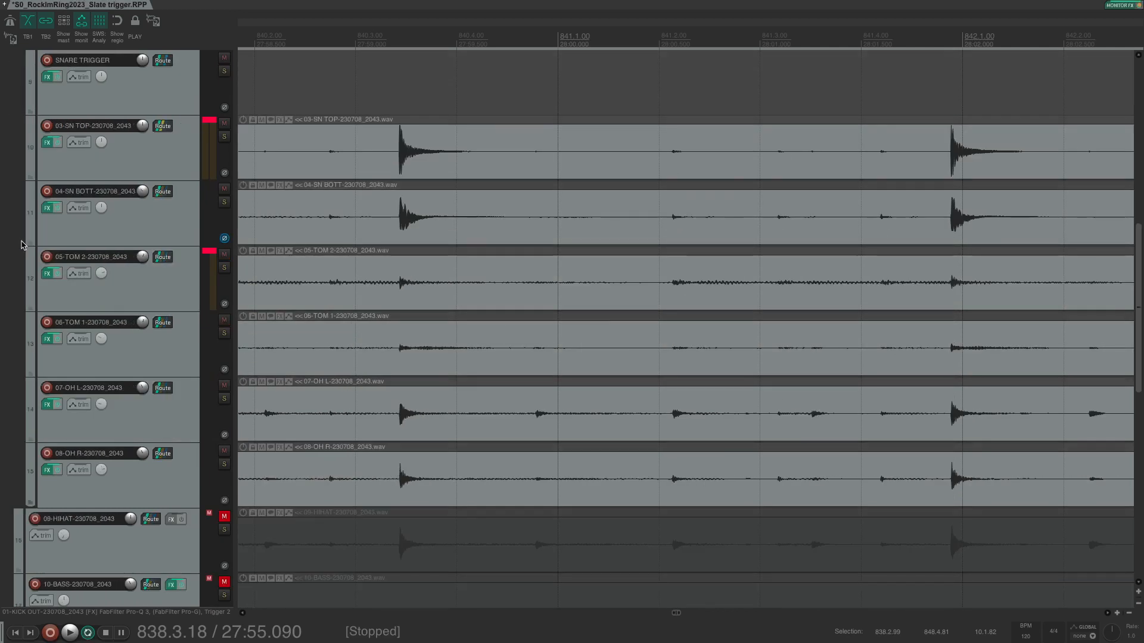
Duplicate the 03-SN TOP track and nest the copy in KICK with FAKE BLEED below the kick copy.
click(134, 170)
key(ctrl+shift+d)
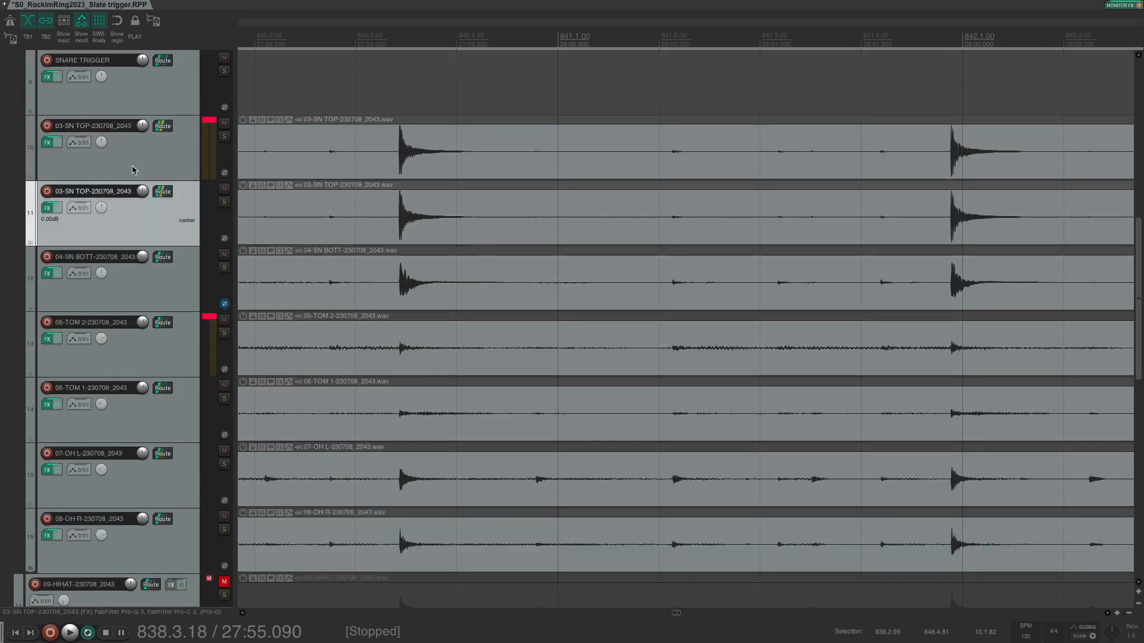
scroll(148, 220, up, 8)
drag(137, 277, 153, 398)
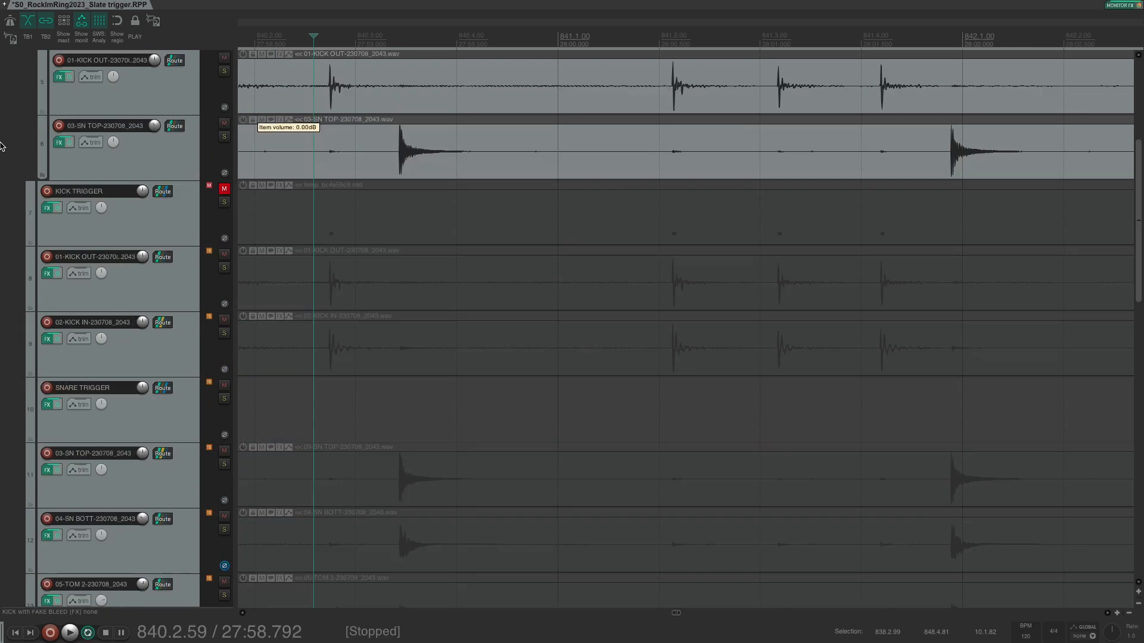
Play the soloed KICK with FAKE BLEED folder and lower the 03-SN TOP copy's volume to simulate snare bleed.
scroll(2, 149, up, 4)
key(space)
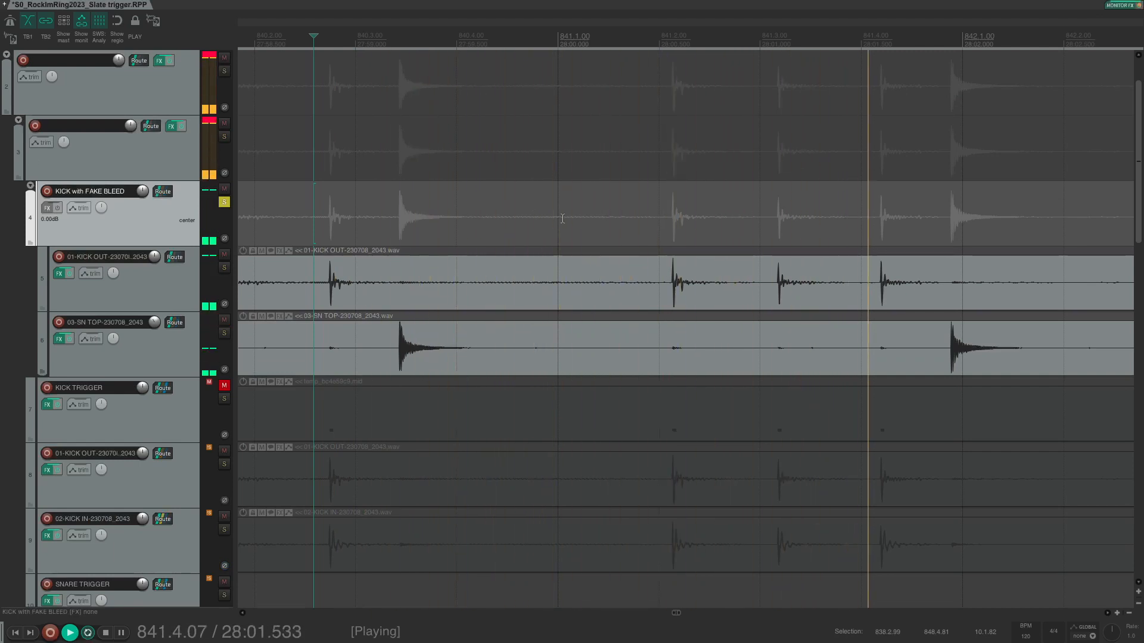
drag(154, 322, 154, 333)
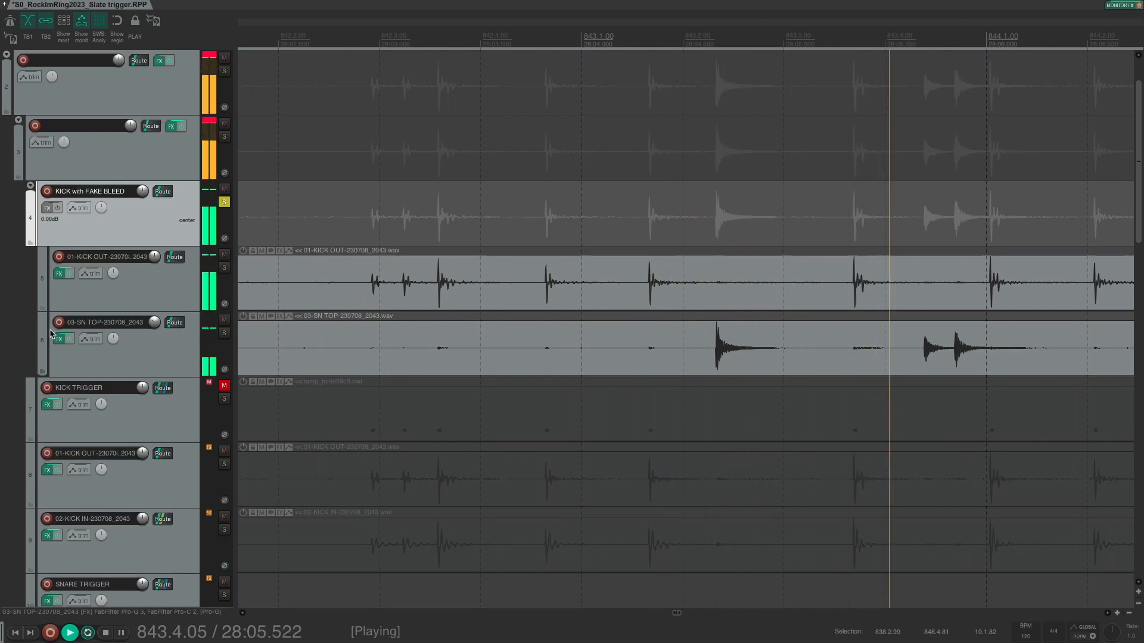
key(space)
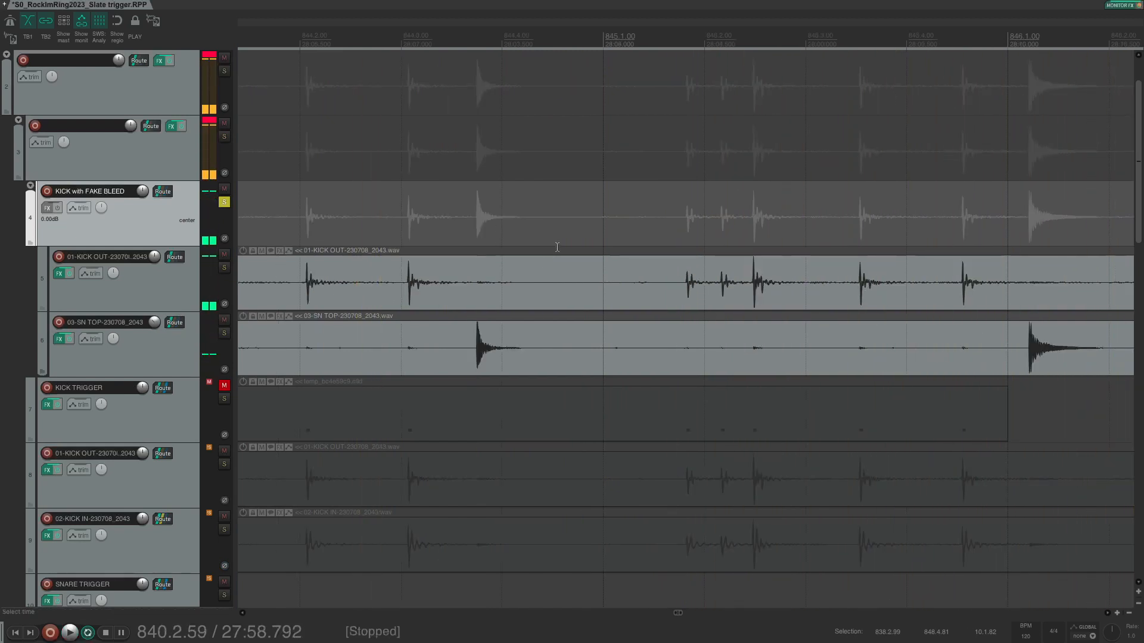
Add a new track named TRIGGER above KICK with FAKE BLEED and route the folder to it.
key(ctrl+t)
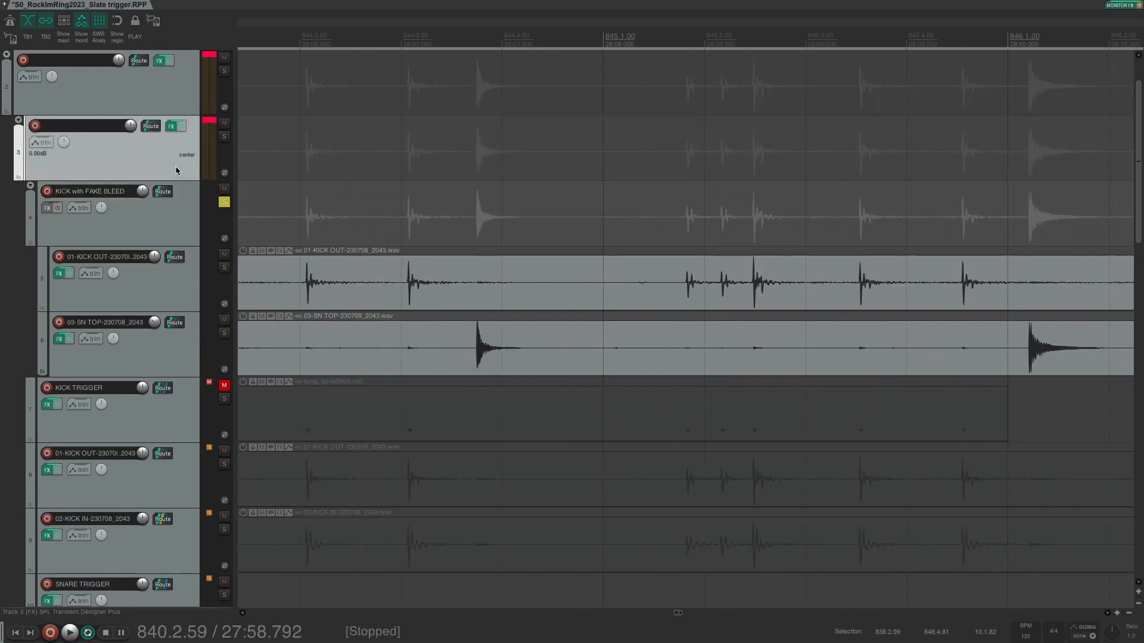
double_click(113, 192)
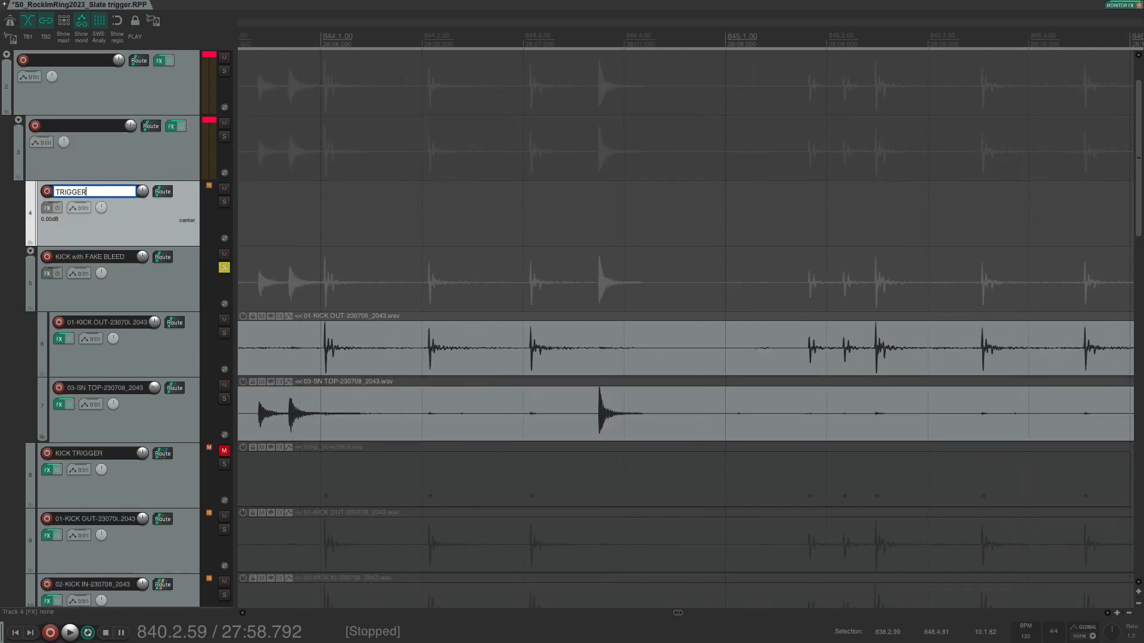
key(Return)
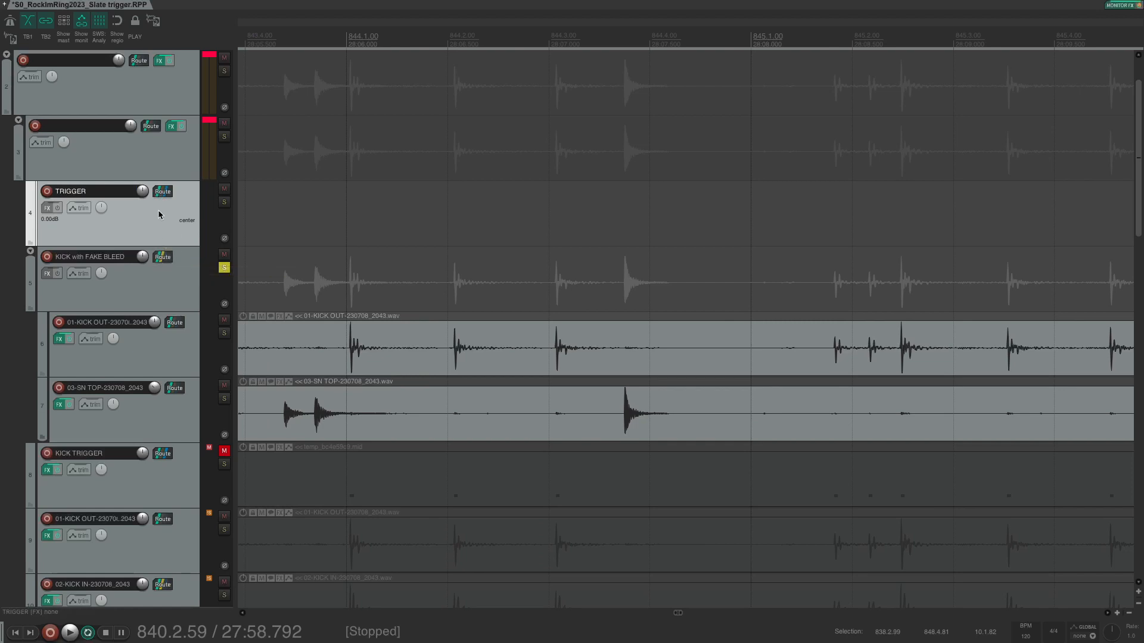
Insert Trigger 2 (Steven Slate) on the TRIGGER track.
click(47, 208)
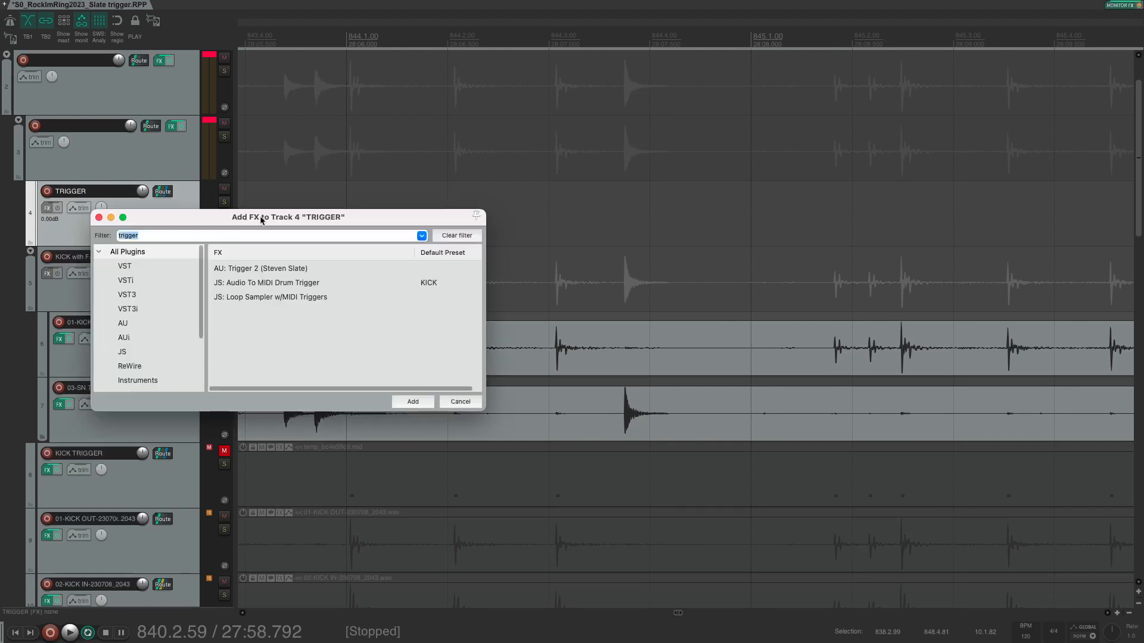
click(284, 269)
double_click(284, 269)
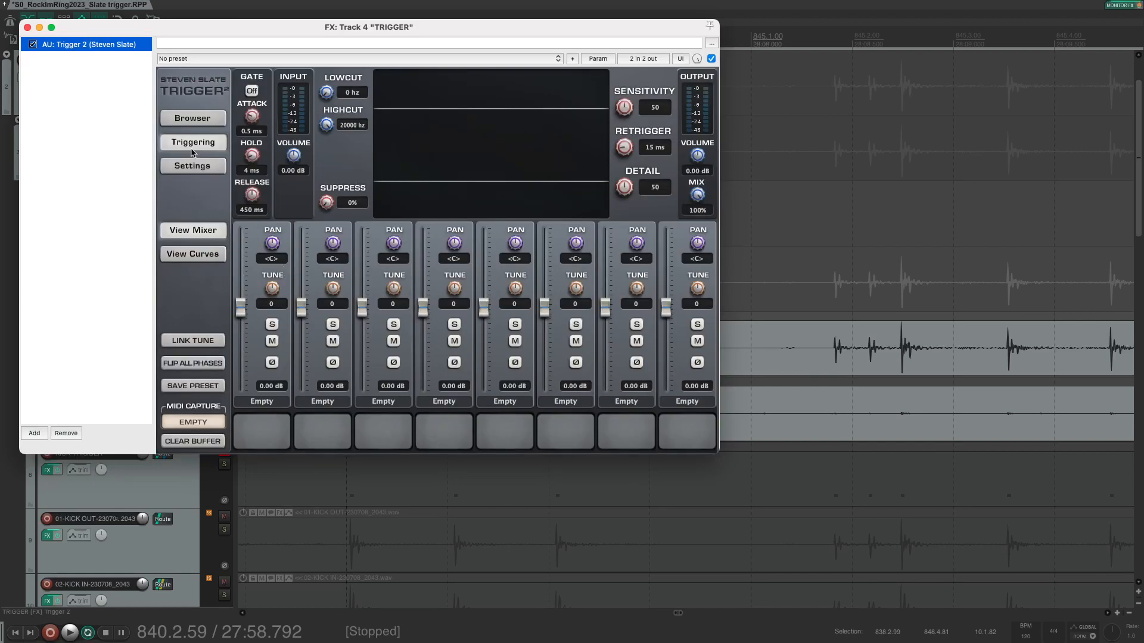
Load the sample Kick Direct – Tama Starclassic Bubinga 24x18 Kick.tci into Trigger 2's first slot.
click(201, 122)
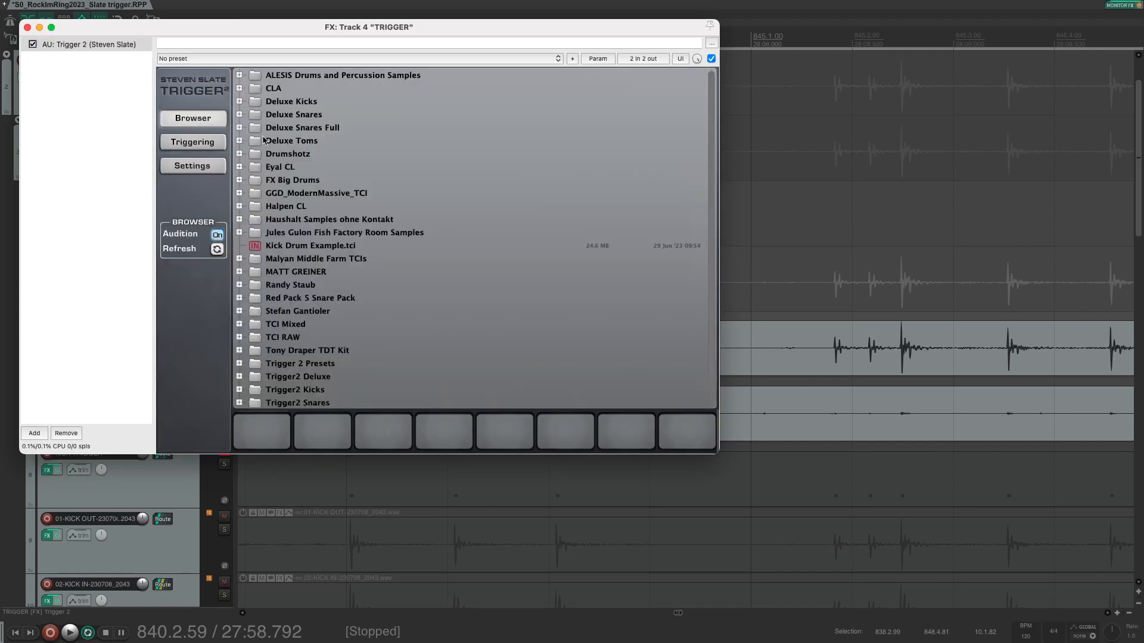
click(254, 206)
click(316, 298)
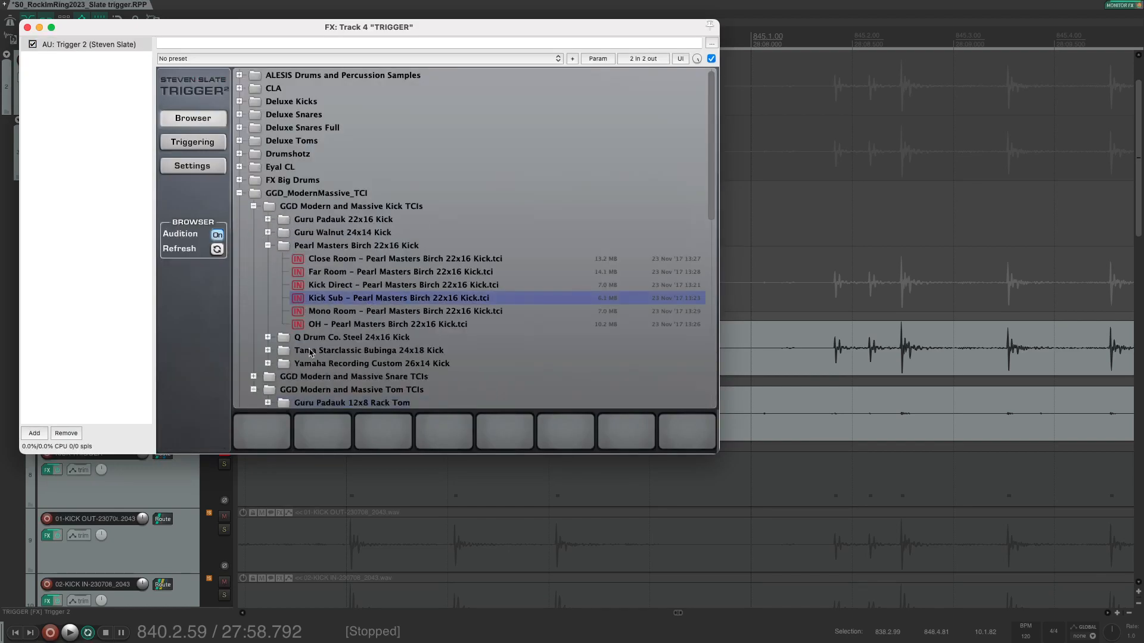
click(268, 351)
scroll(352, 353, down, 3)
click(358, 353)
click(355, 337)
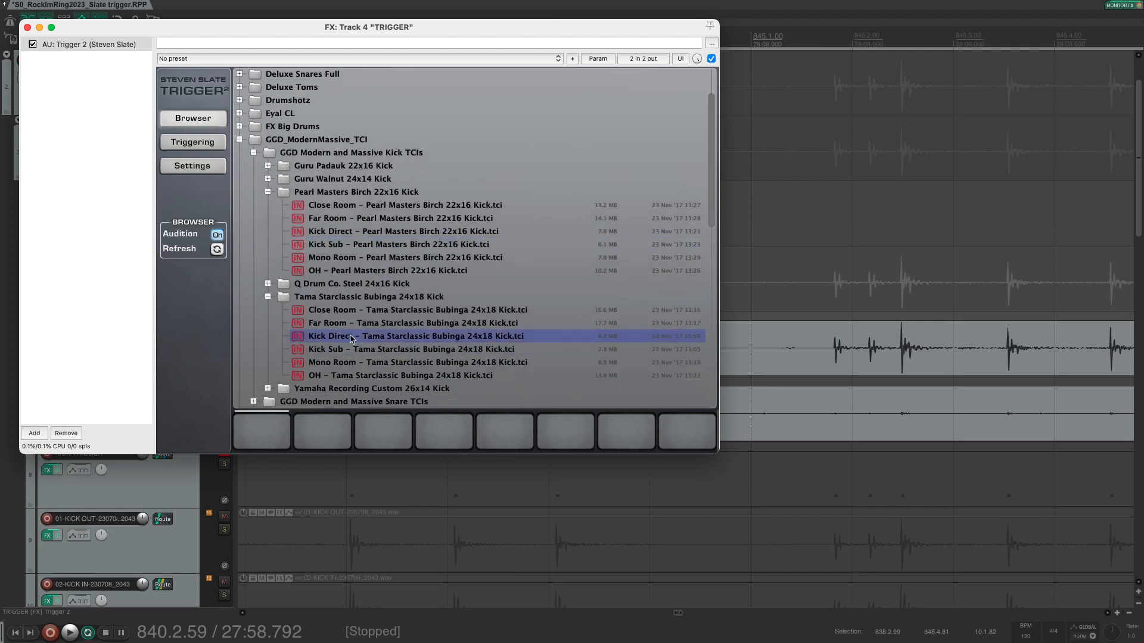
scroll(355, 339, down, 1)
Show Trigger 2's triggering view and play the song to inspect how the incoming kick and snare bleed are detected.
key(space)
drag(178, 29, 487, 75)
click(386, 183)
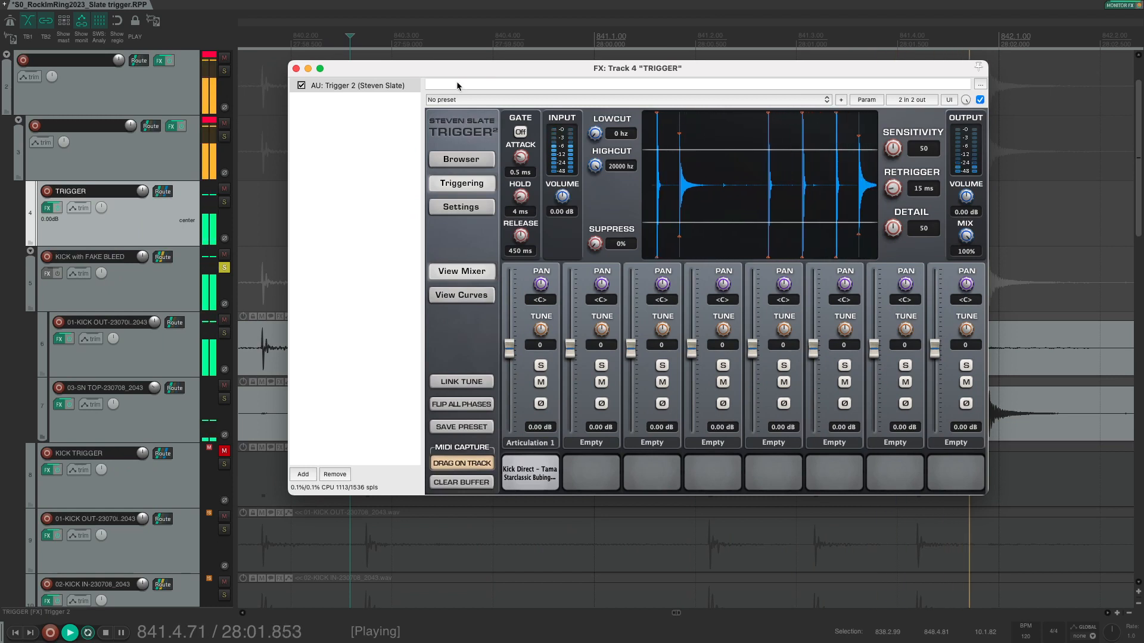
key(space)
Solo the TRIGGER track instead of the KICK with FAKE BLEED folder and play it.
click(224, 268)
click(224, 202)
key(space)
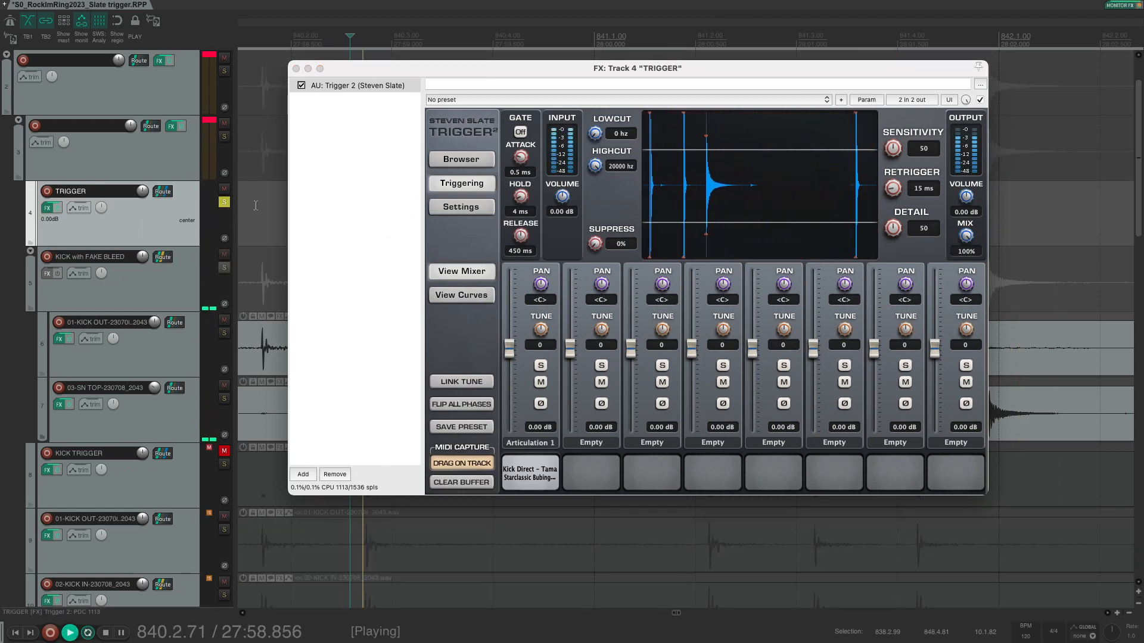
key(space)
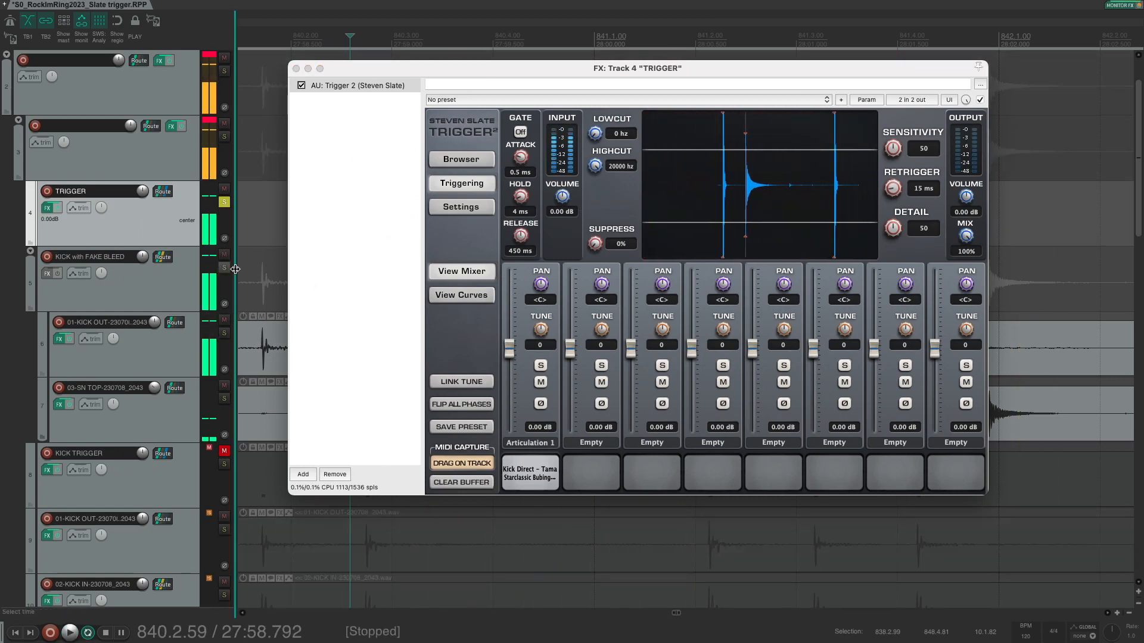
Solo KICK with FAKE BLEED alongside TRIGGER, listen to both together, and unsolo the folder again.
click(224, 267)
key(space)
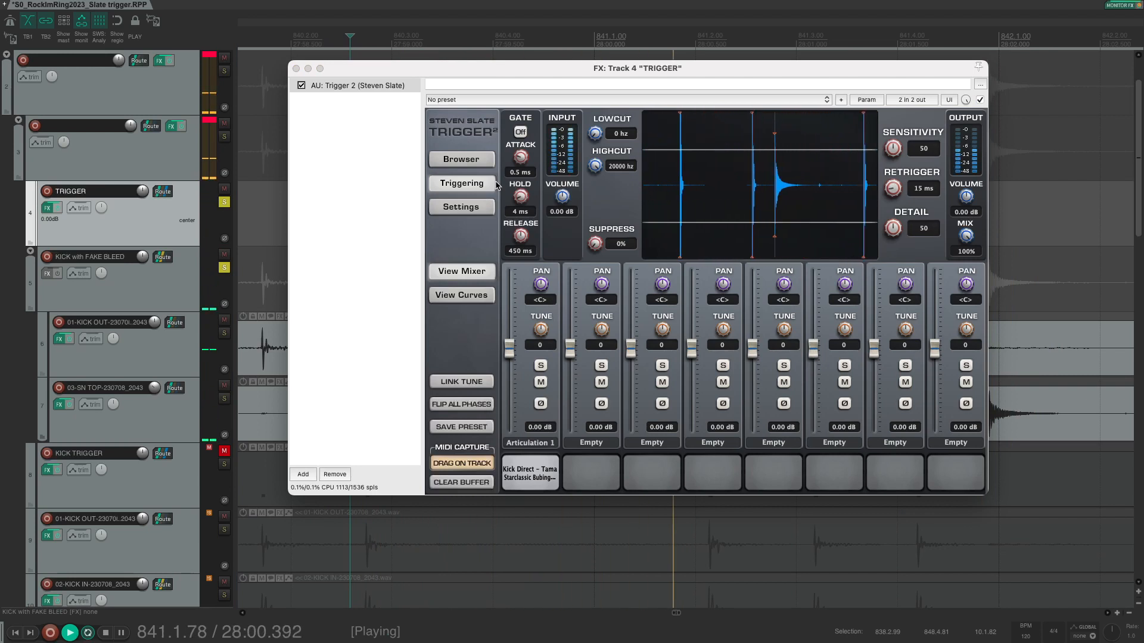
key(space)
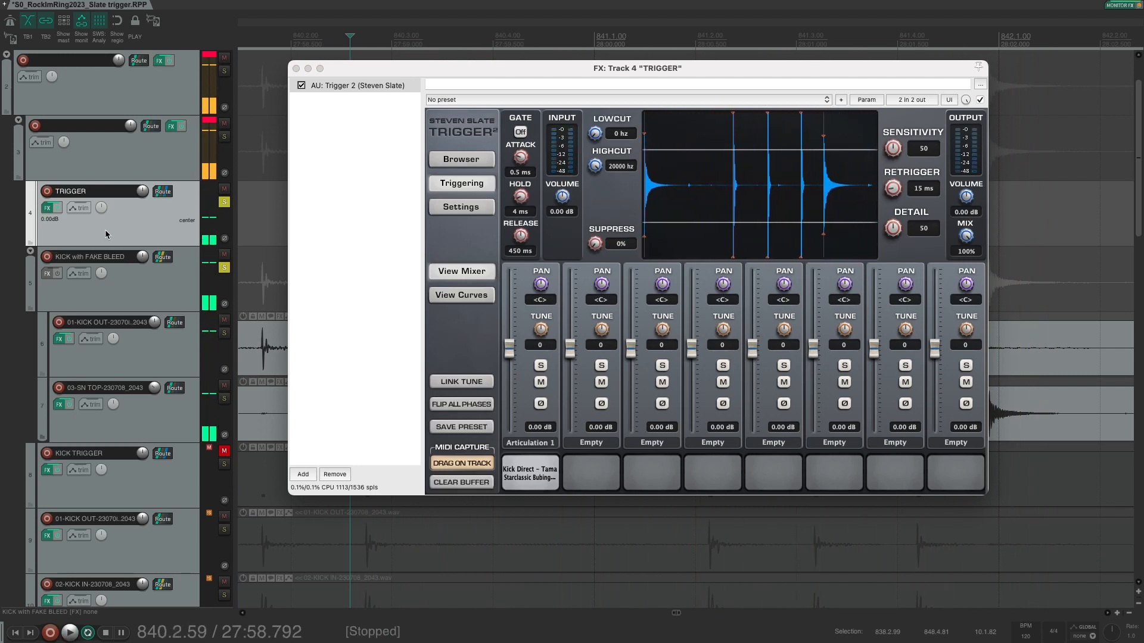
click(224, 267)
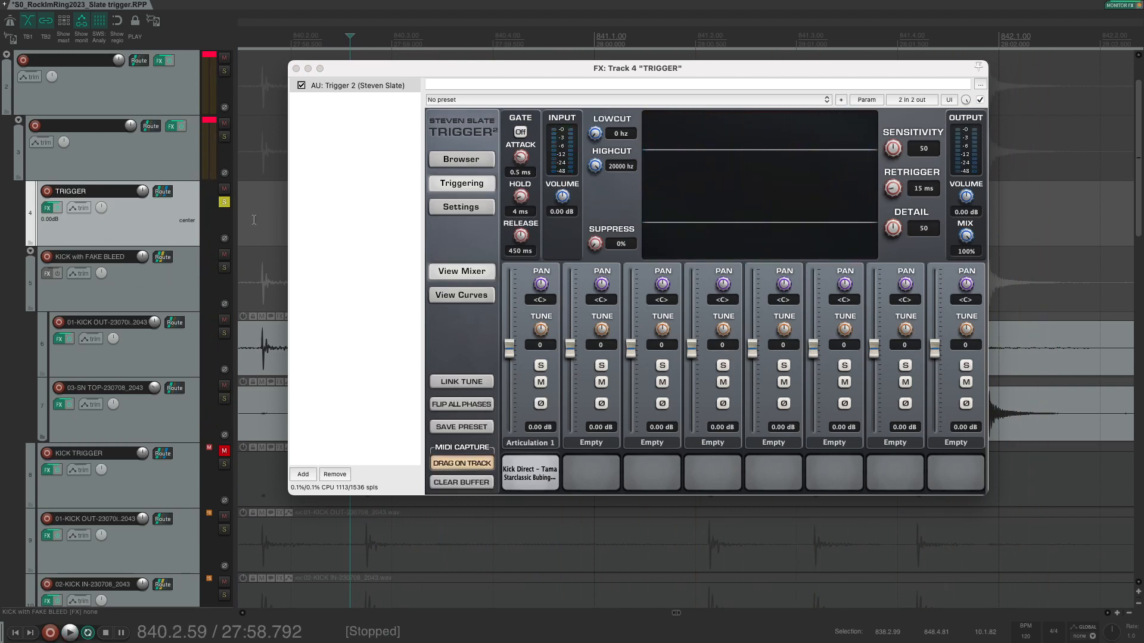
Set Trigger 2's Suppress to 100%.
key(space)
drag(596, 243, 598, 193)
Pan the TRIGGER track's receive from KICK with FAKE BLEED fully left (100%L) and close its routing window.
click(167, 225)
click(163, 191)
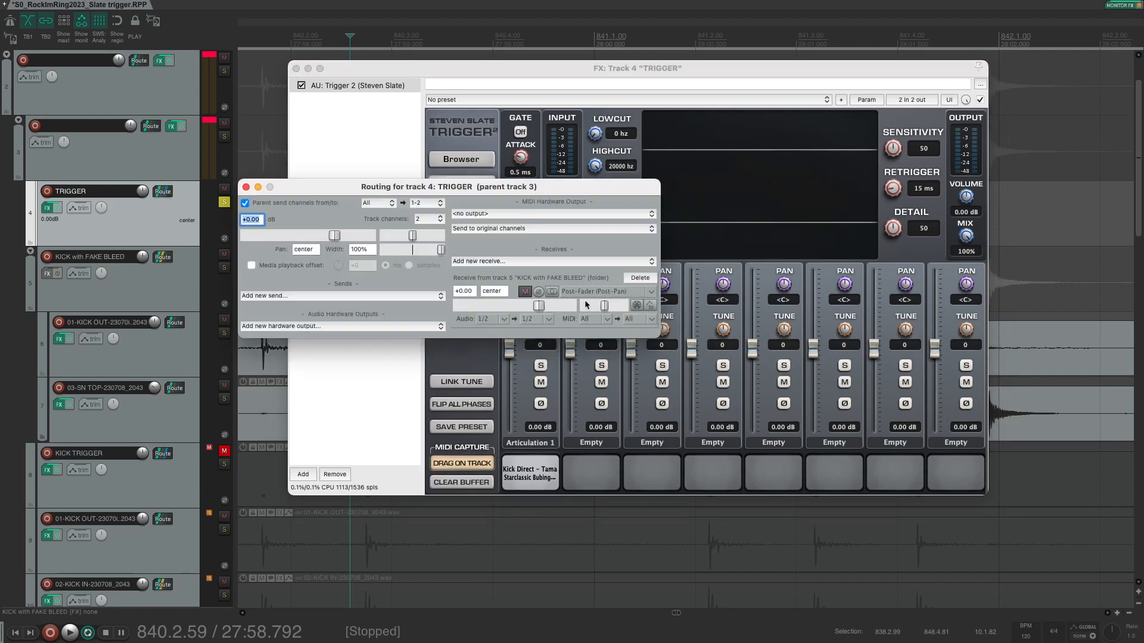
drag(604, 305, 522, 312)
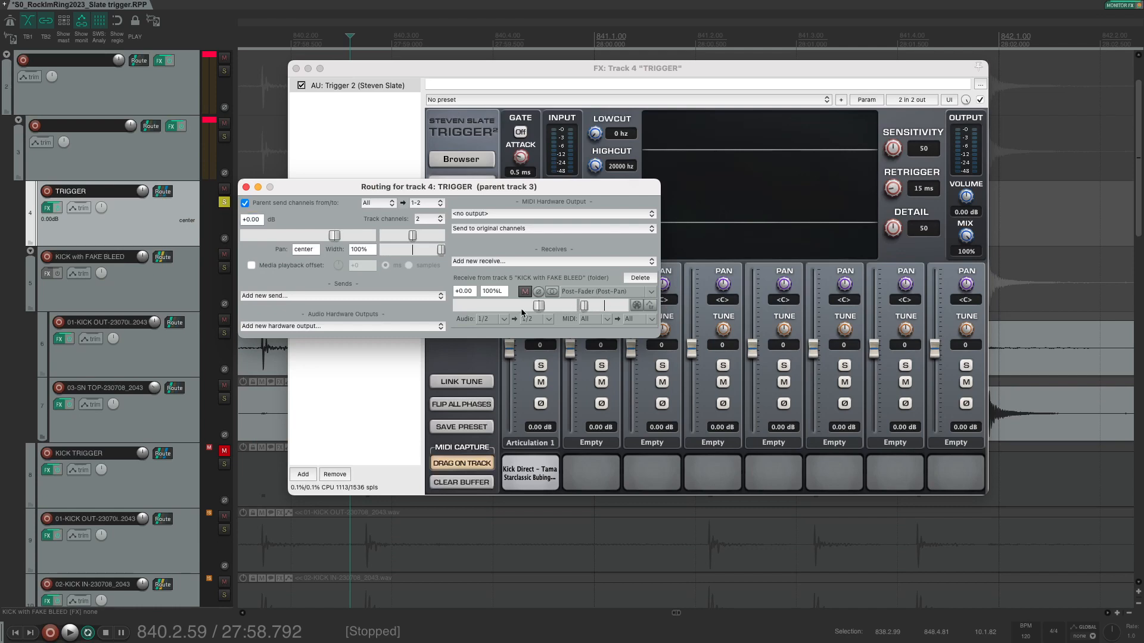
click(246, 187)
Send the original 03-SN TOP track below SNARE TRIGGER to the TRIGGER track and pan that send 100%R.
scroll(161, 518, down, 3)
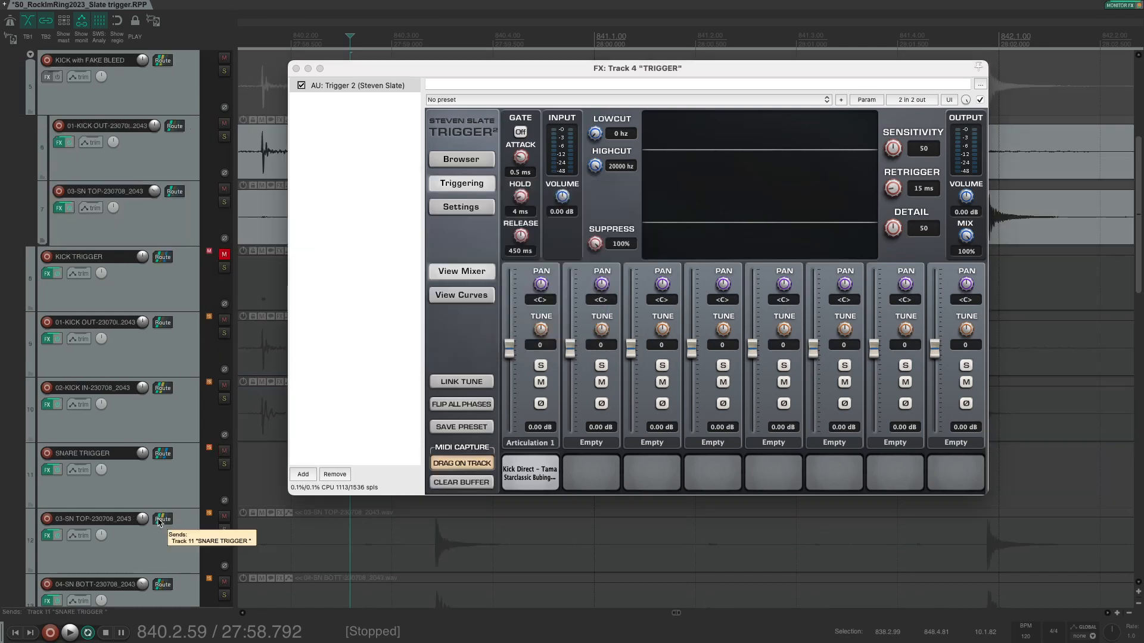
drag(162, 520, 158, 258)
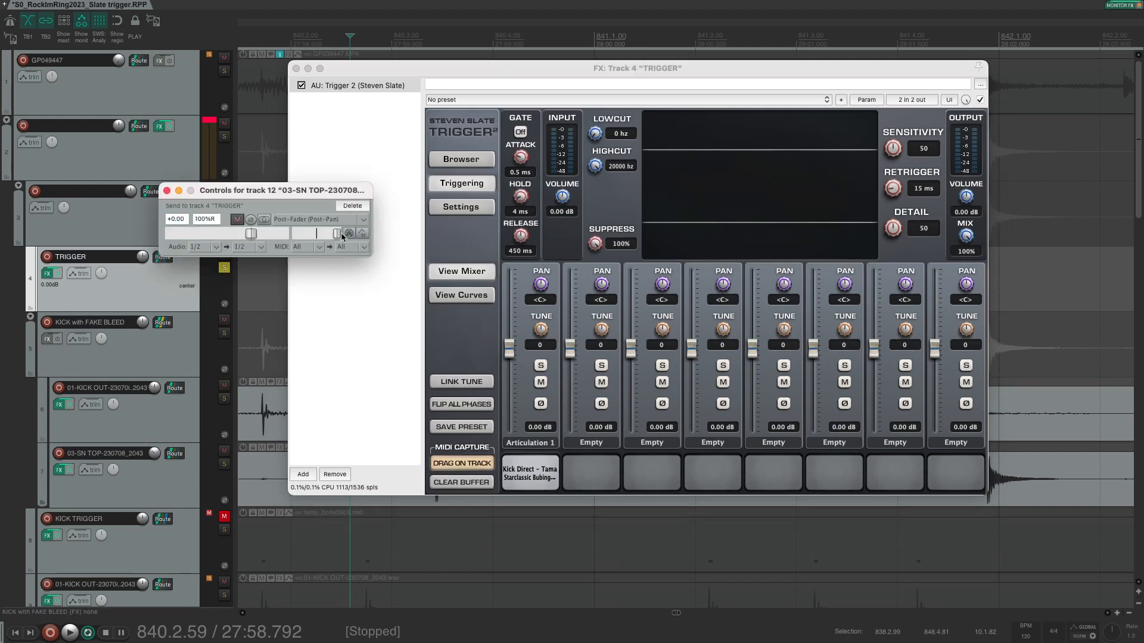
click(167, 190)
Play the soloed TRIGGER track with Suppress at 100% to check the suppression of snare bleed.
drag(594, 245, 599, 224)
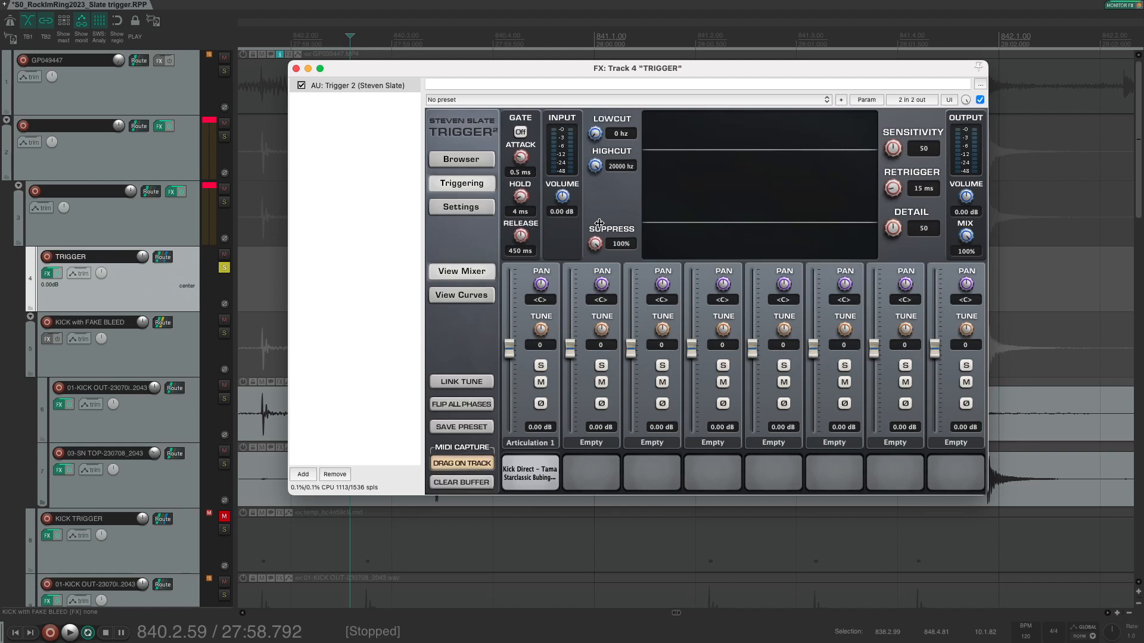
key(space)
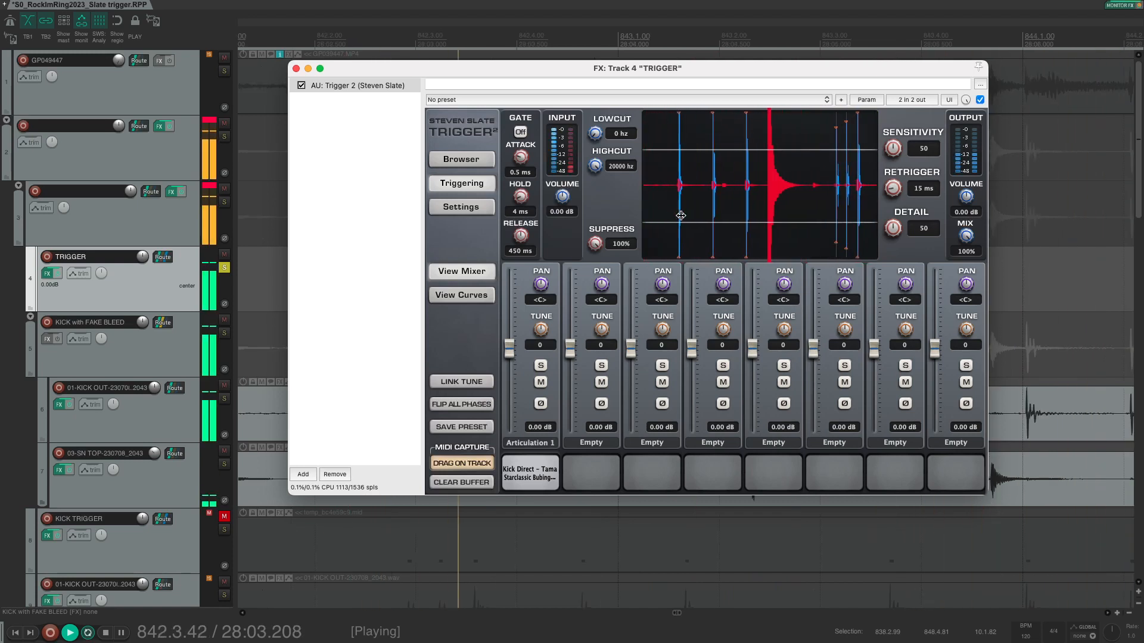
key(space)
Set Suppress to 0%, play the TRIGGER track for comparison, and return Suppress to 100%.
drag(595, 244, 596, 421)
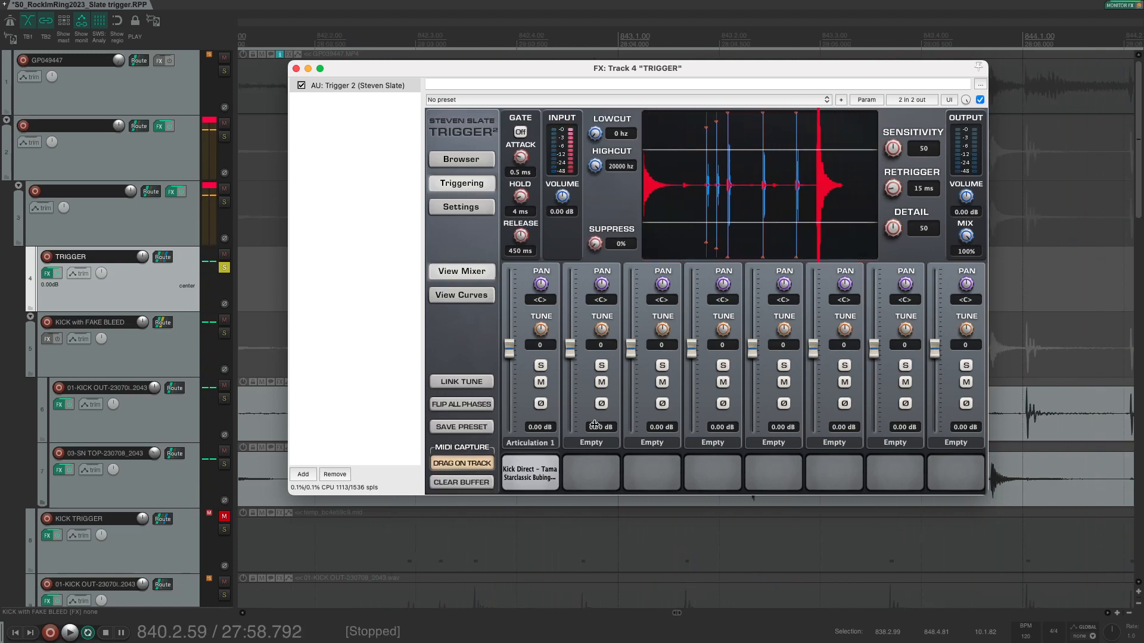
key(space)
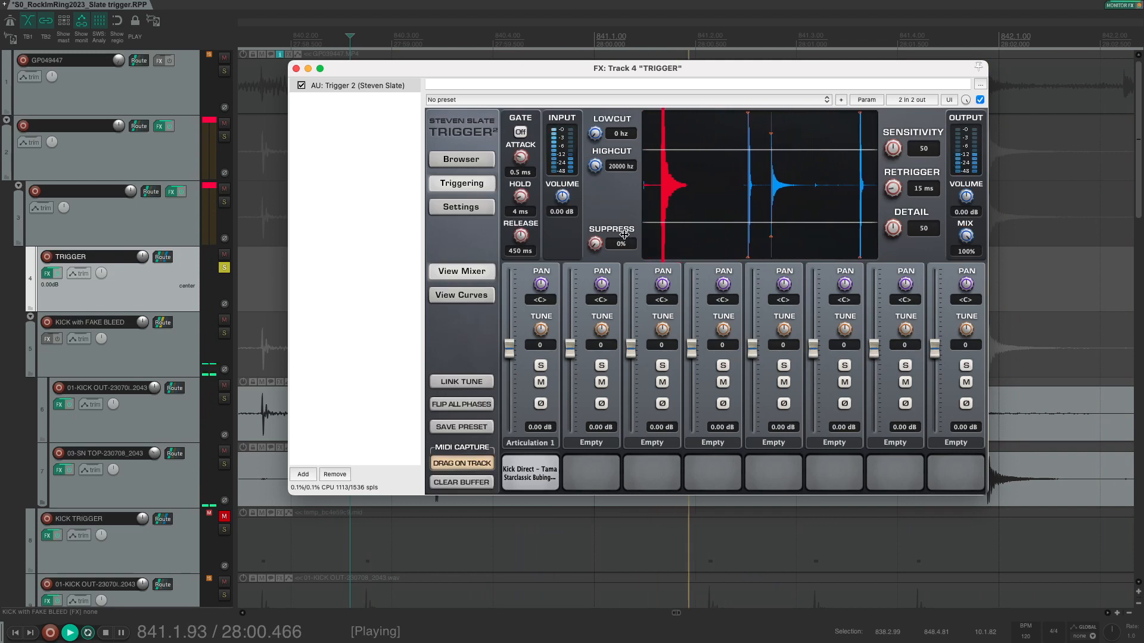
key(space)
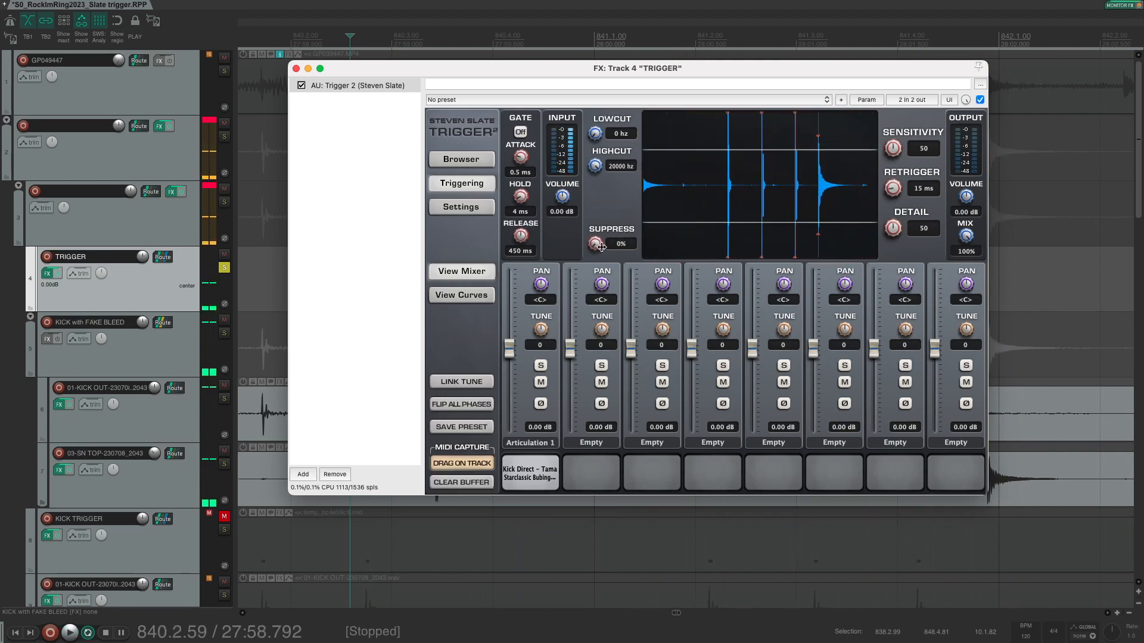
drag(623, 241, 623, 199)
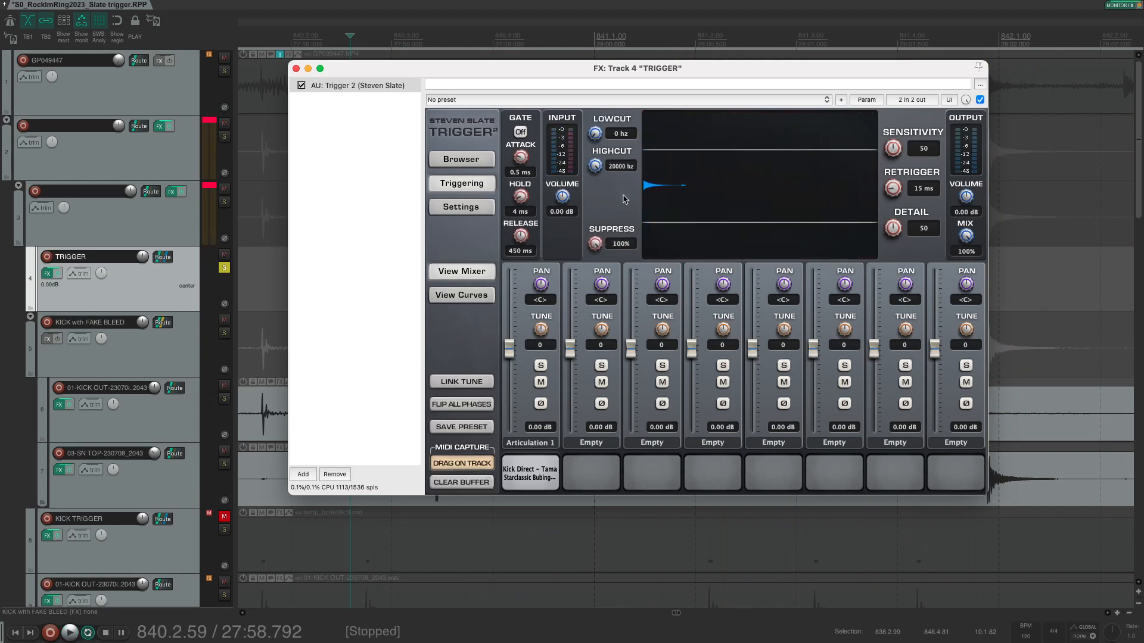